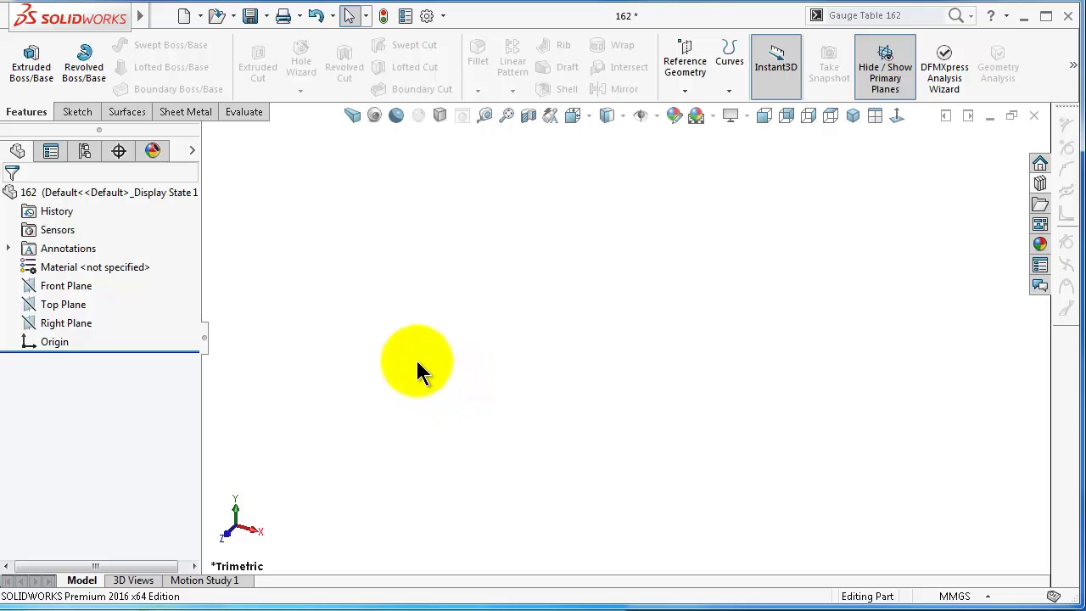
- Sketch an L on the Front Plane with a vertical line down to the origin and a horizontal line about 61 mm long
{"action": "left_click", "coordinate": [77, 286]}
{"action": "left_click", "coordinate": [88, 254]}
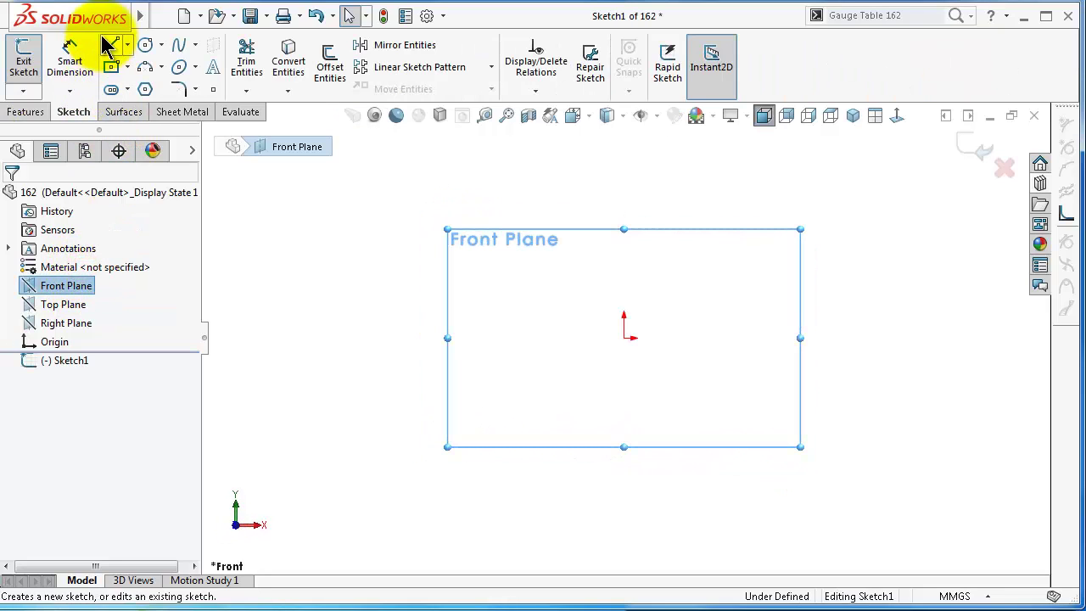
{"action": "left_click", "coordinate": [108, 46]}
{"action": "left_click", "coordinate": [626, 190]}
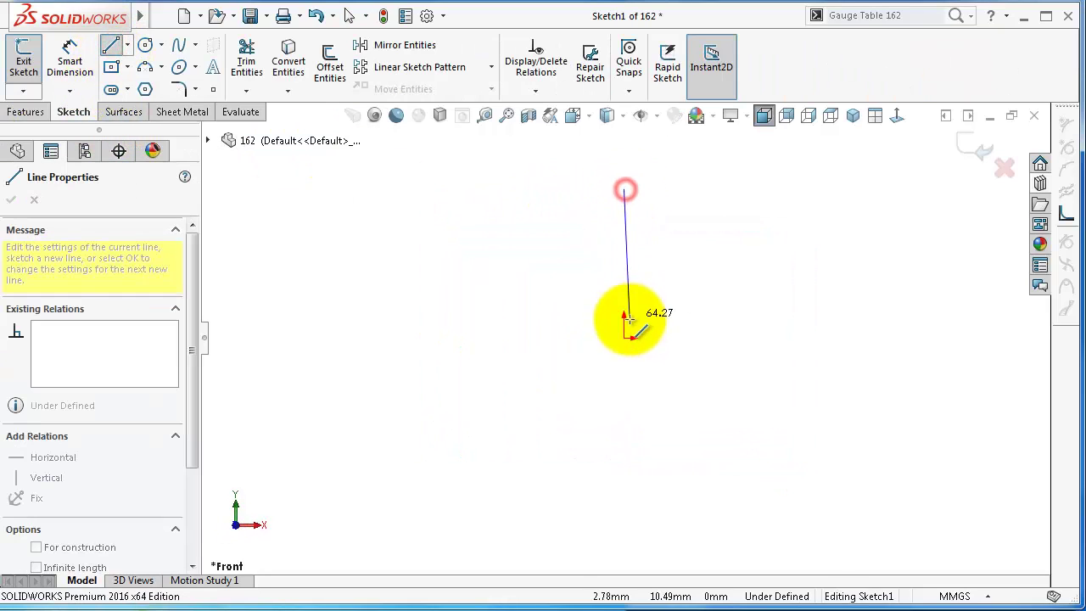
{"action": "left_click", "coordinate": [626, 338]}
{"action": "left_click", "coordinate": [744, 337]}
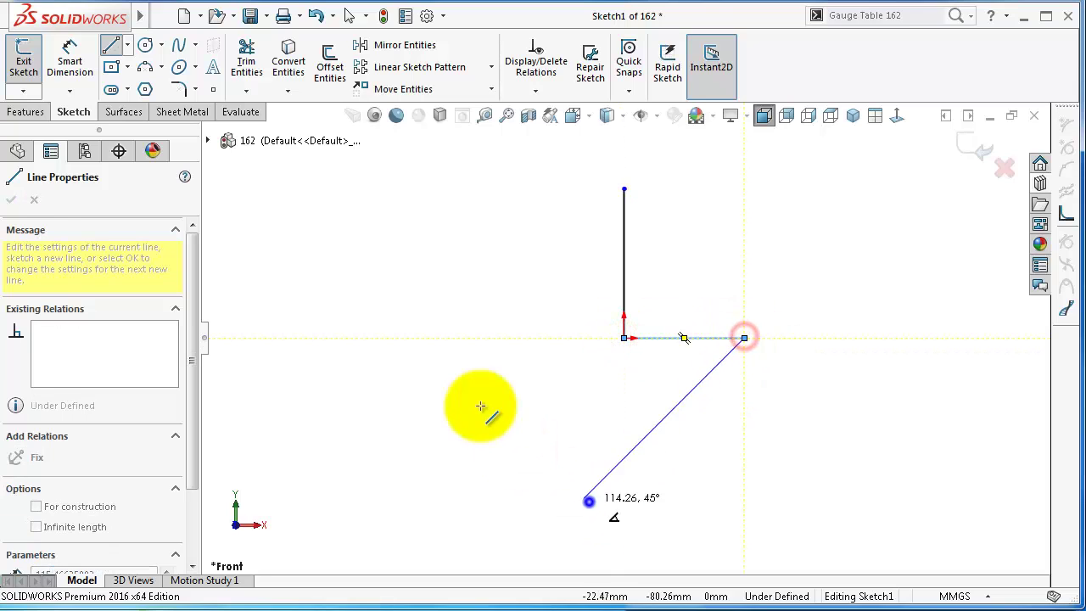
{"action": "key", "text": "Escape"}
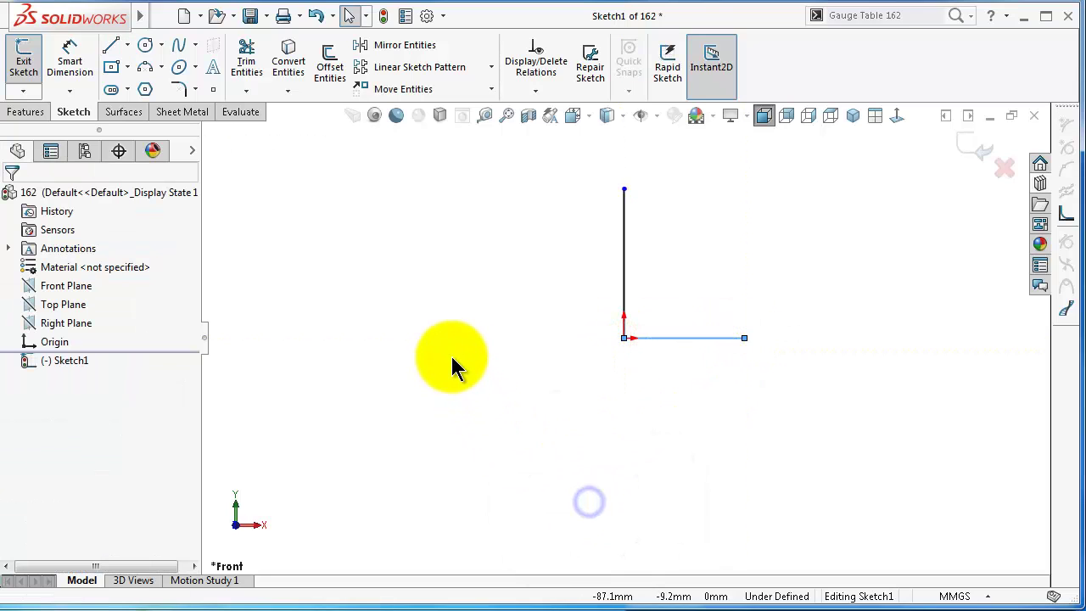
- Dimension the horizontal line of the L-shaped sketch to 100 mm
{"action": "left_click", "coordinate": [711, 340]}
{"action": "right_click_drag", "start_coordinate": [713, 406], "coordinate": [717, 341]}
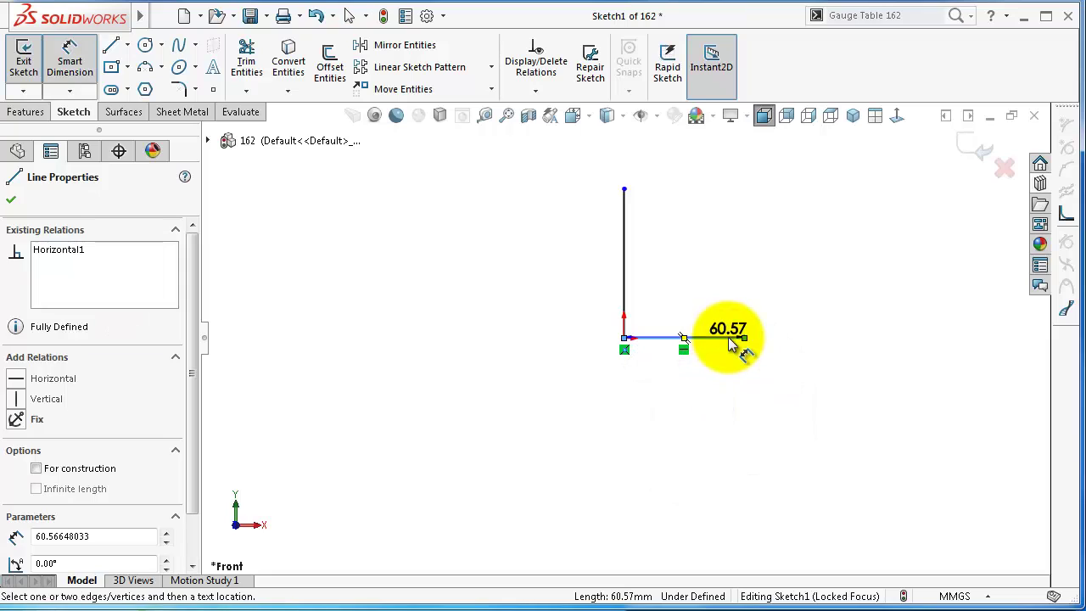
{"action": "left_click", "coordinate": [714, 409]}
{"action": "type", "text": "10"}
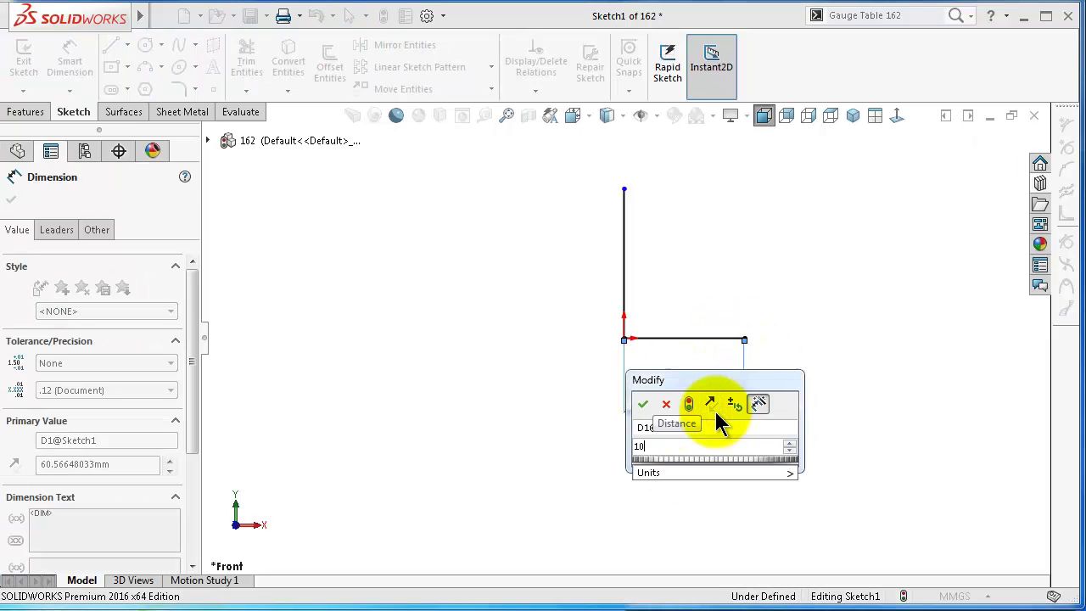
{"action": "type", "text": "0"}
{"action": "key", "text": "Return"}
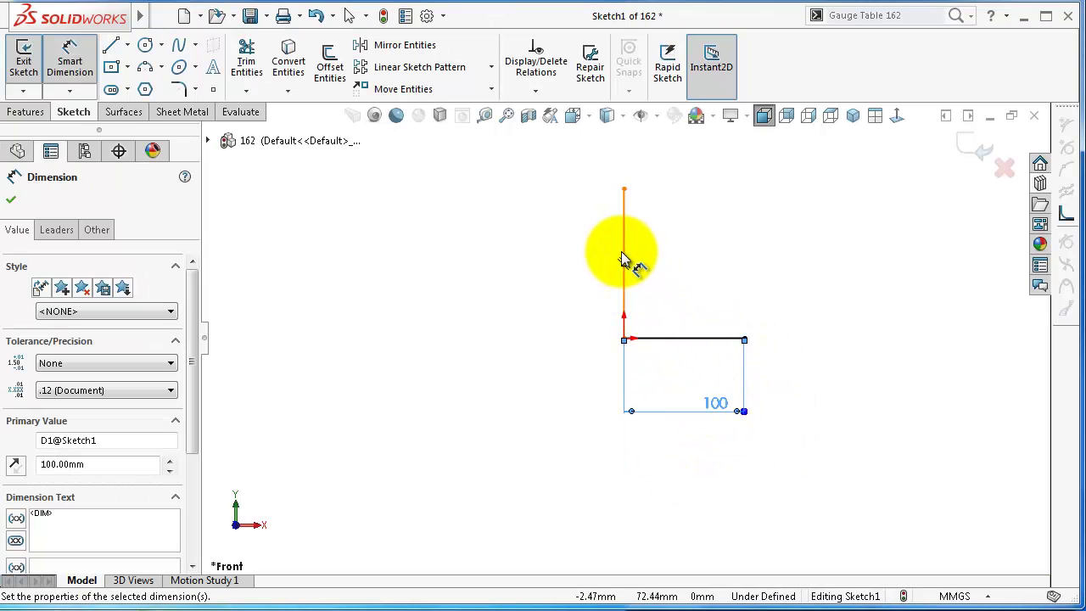
- Dimension the vertical line of the L-shaped sketch to 100 mm
{"action": "left_click", "coordinate": [624, 255]}
{"action": "left_click", "coordinate": [565, 259]}
{"action": "type", "text": "10"}
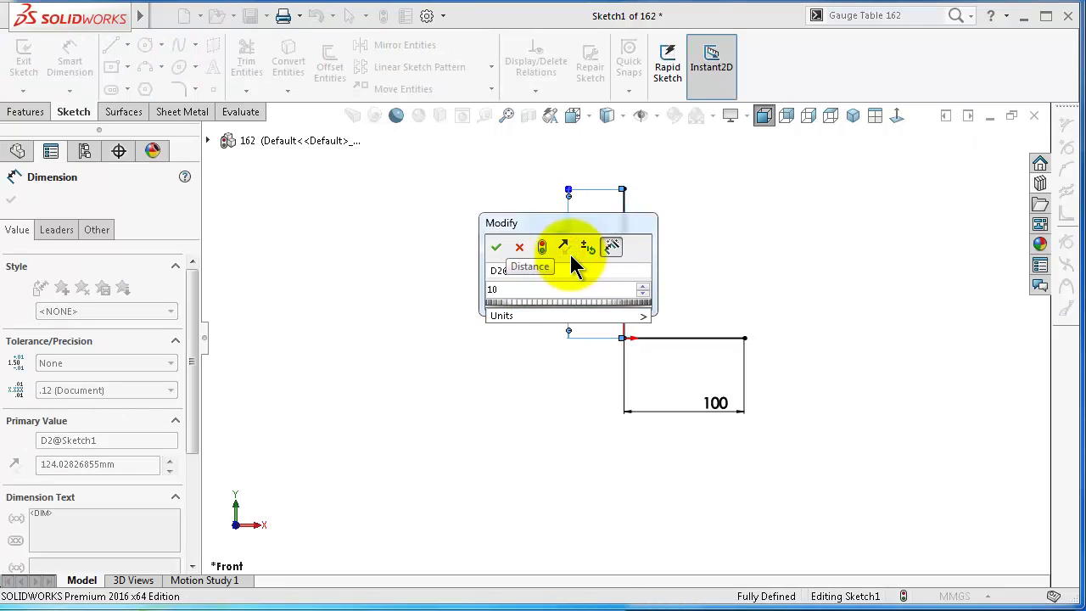
{"action": "type", "text": "0"}
{"action": "key", "text": "Return"}
{"action": "left_click", "coordinate": [370, 280]}
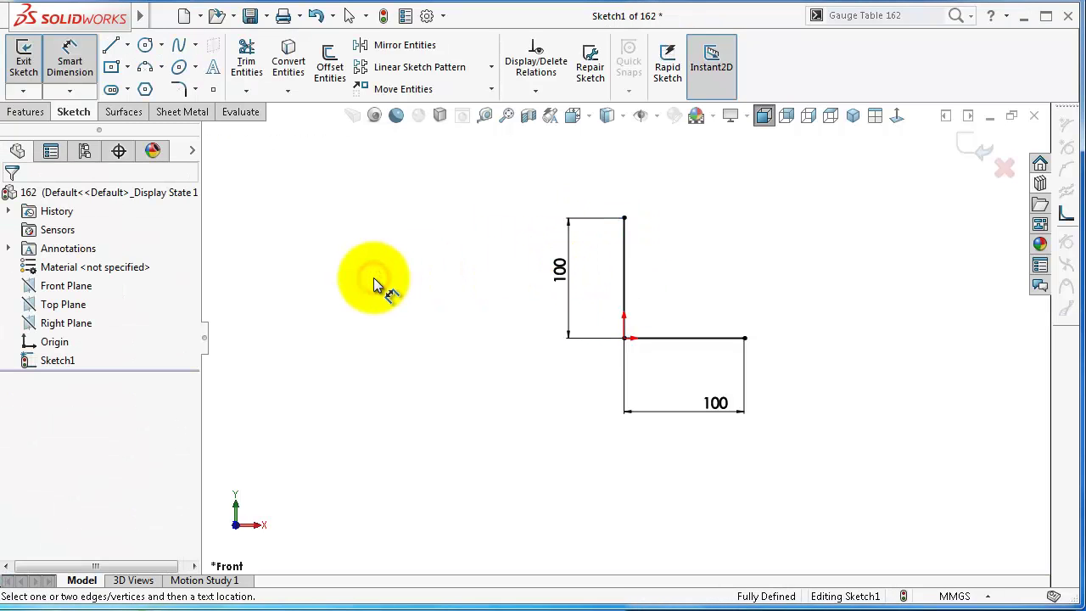
- Create a sheet metal base flange from the L profile with a blind depth of 200 mm
{"action": "left_click", "coordinate": [180, 113]}
{"action": "left_click", "coordinate": [41, 68]}
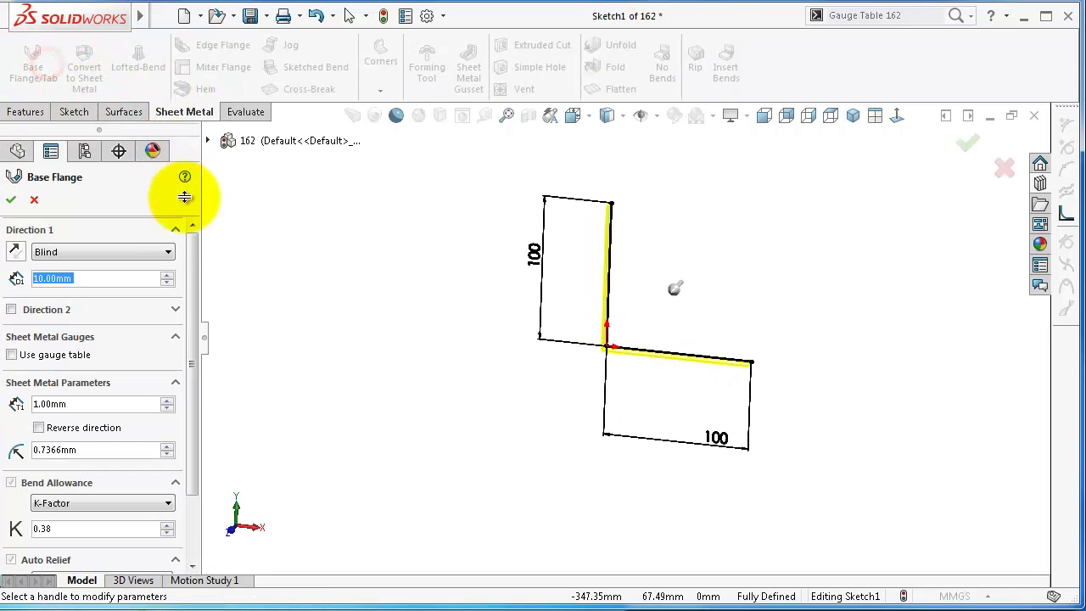
{"action": "left_click", "coordinate": [103, 277]}
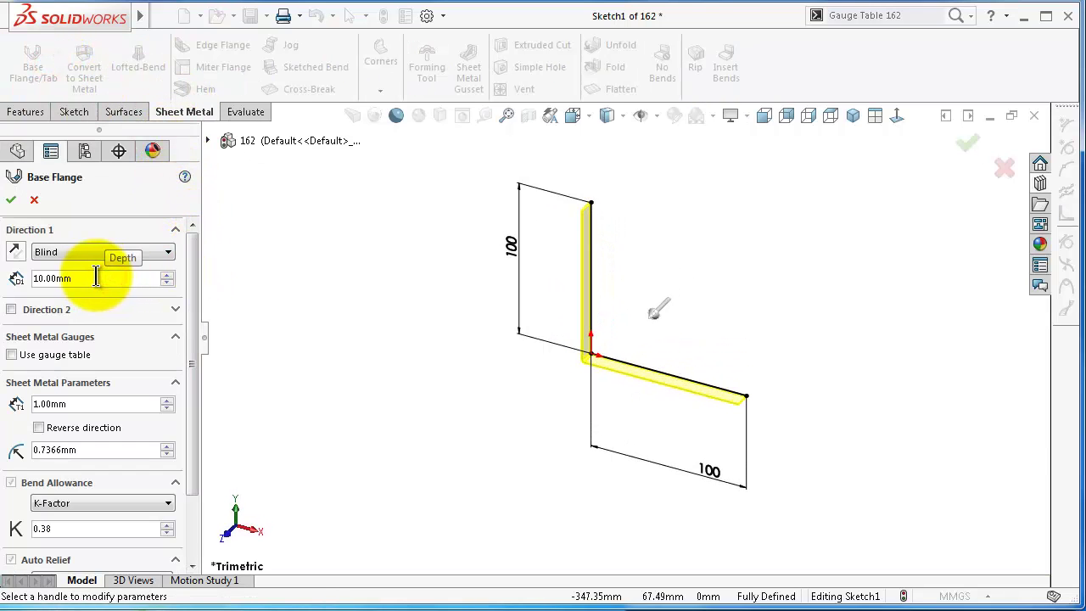
{"action": "left_click_drag", "start_coordinate": [96, 278], "coordinate": [21, 279]}
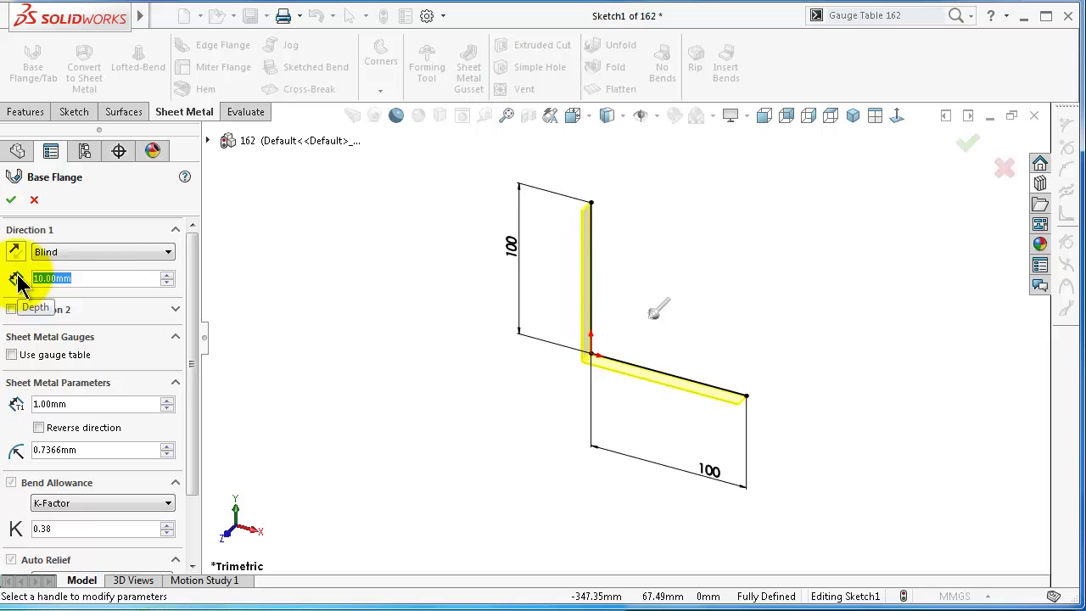
{"action": "type", "text": "200"}
{"action": "key", "text": "Return"}
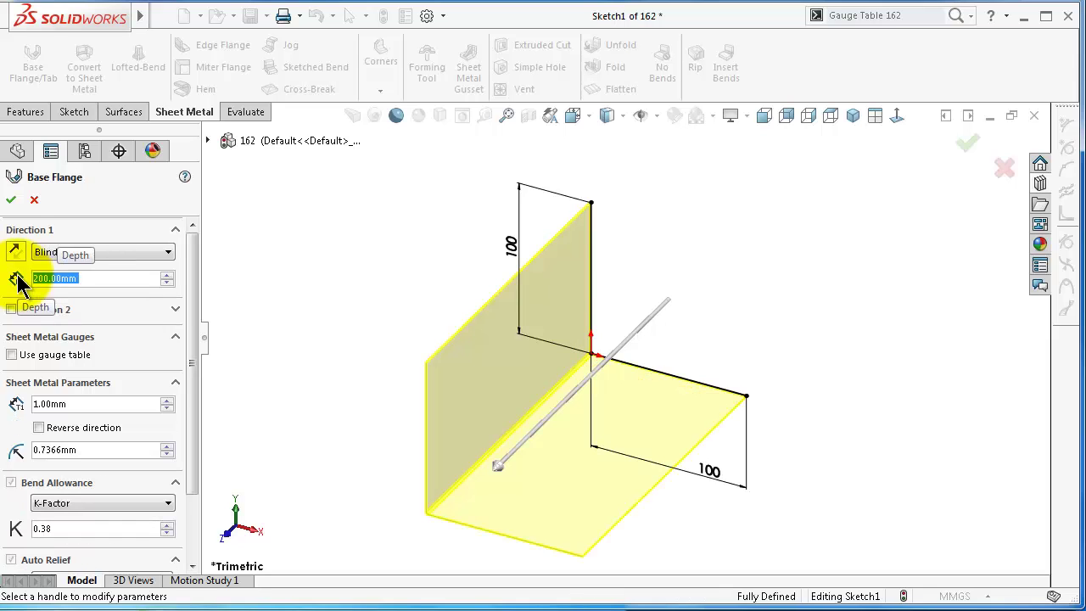
{"action": "left_click", "coordinate": [11, 200]}
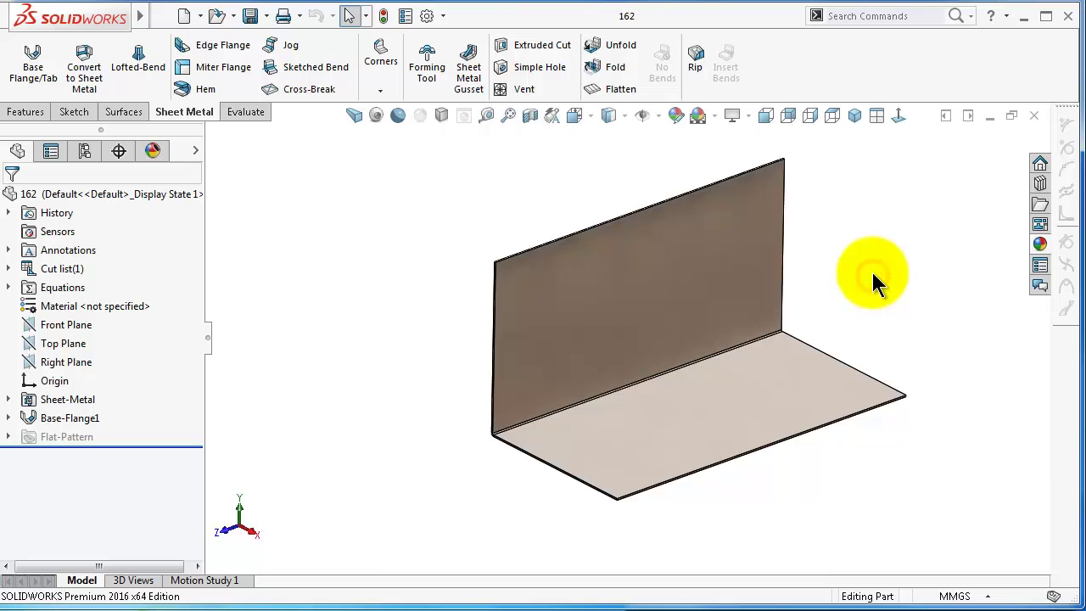
- Review the depth and sheet metal parameters in the base flange's feature definition and close it
{"action": "mouse_move", "coordinate": [871, 269]}
{"action": "middle_mouse_down"}
{"action": "mouse_move", "coordinate": [794, 286]}
{"action": "mouse_move", "coordinate": [688, 288]}
{"action": "middle_mouse_up"}
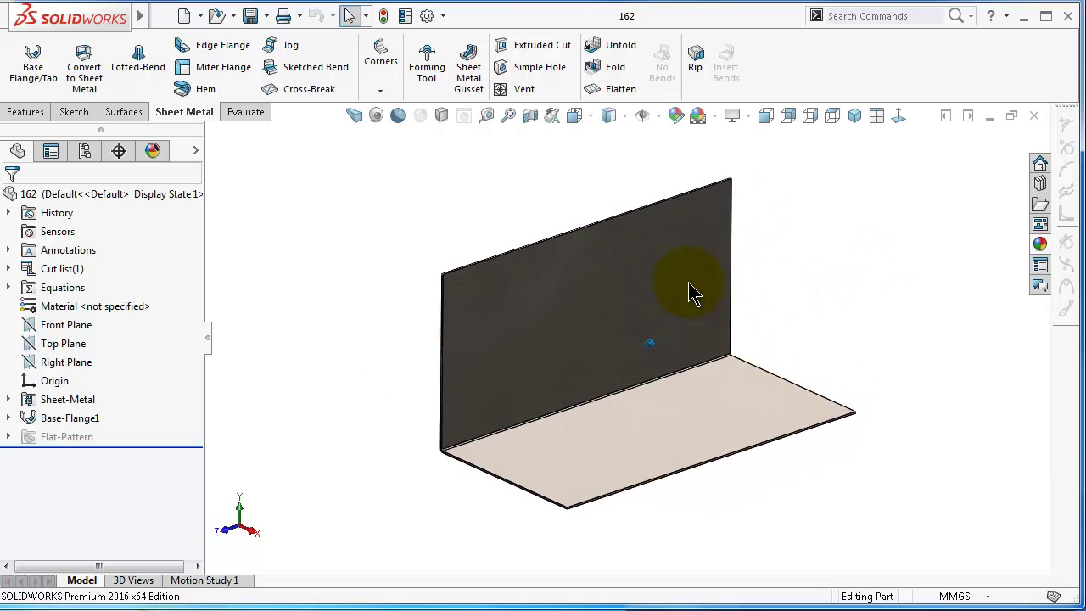
{"action": "left_click", "coordinate": [92, 414]}
{"action": "left_click", "coordinate": [102, 365]}
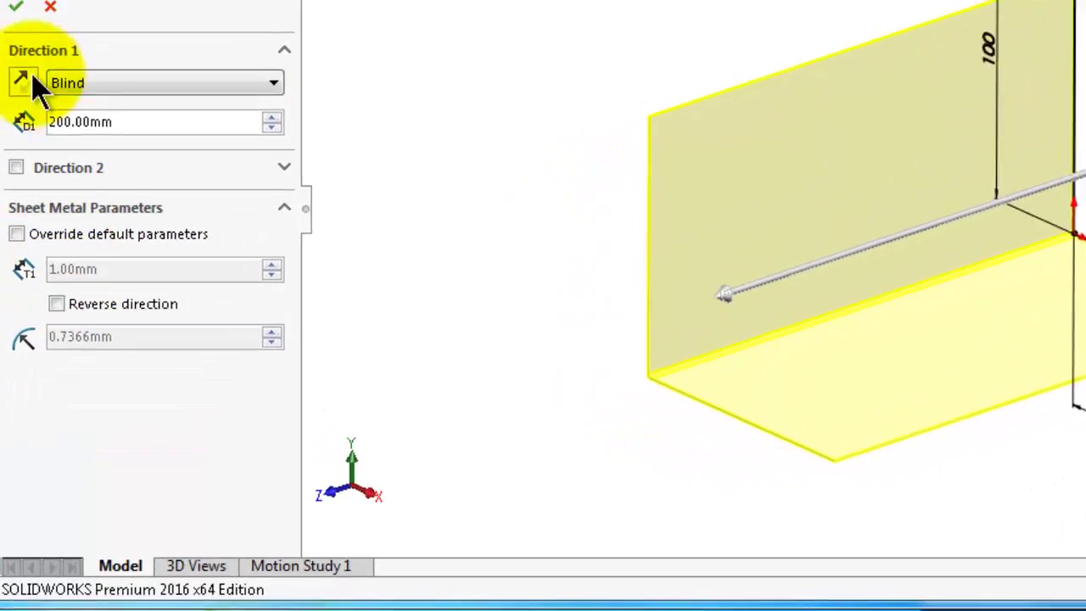
{"action": "left_click", "coordinate": [16, 7]}
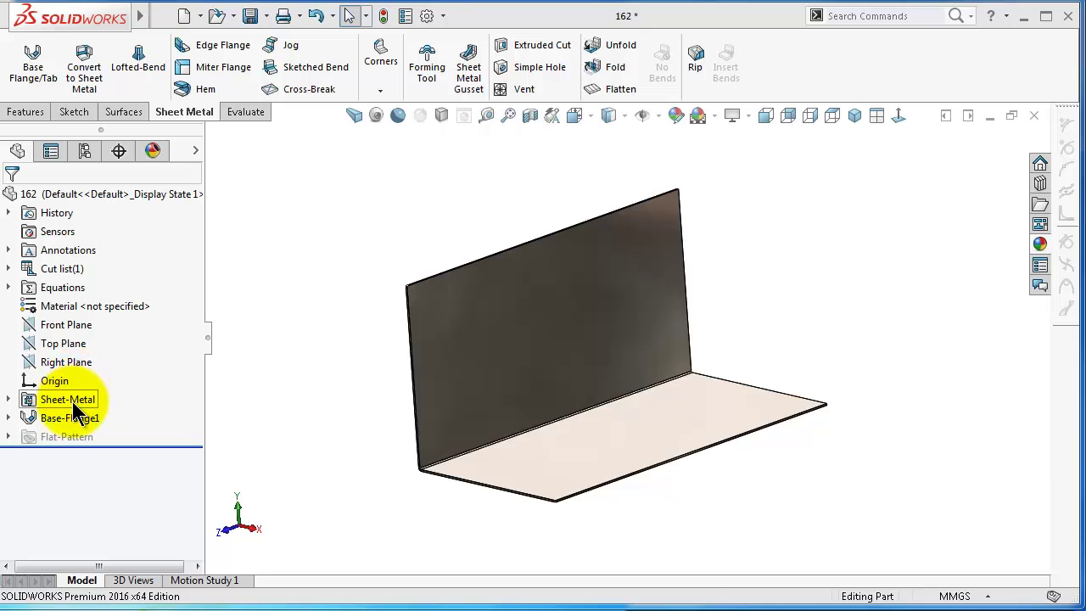
- Open the Sheet-Metal feature's definition and check the options offered by using a gauge table, leaving the gauge table off
{"action": "left_click", "coordinate": [73, 398]}
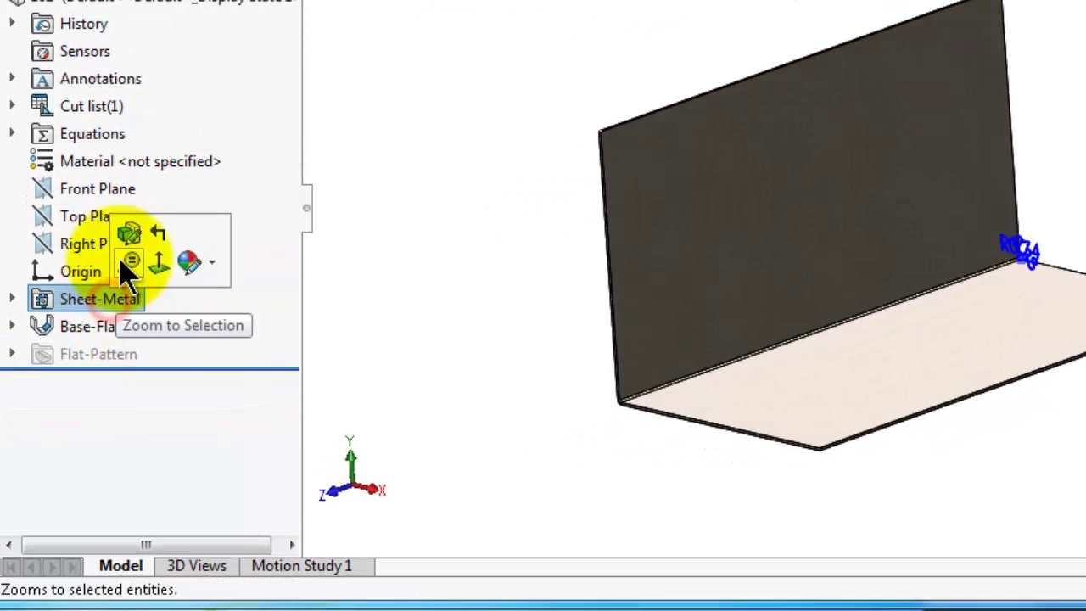
{"action": "left_click", "coordinate": [127, 234]}
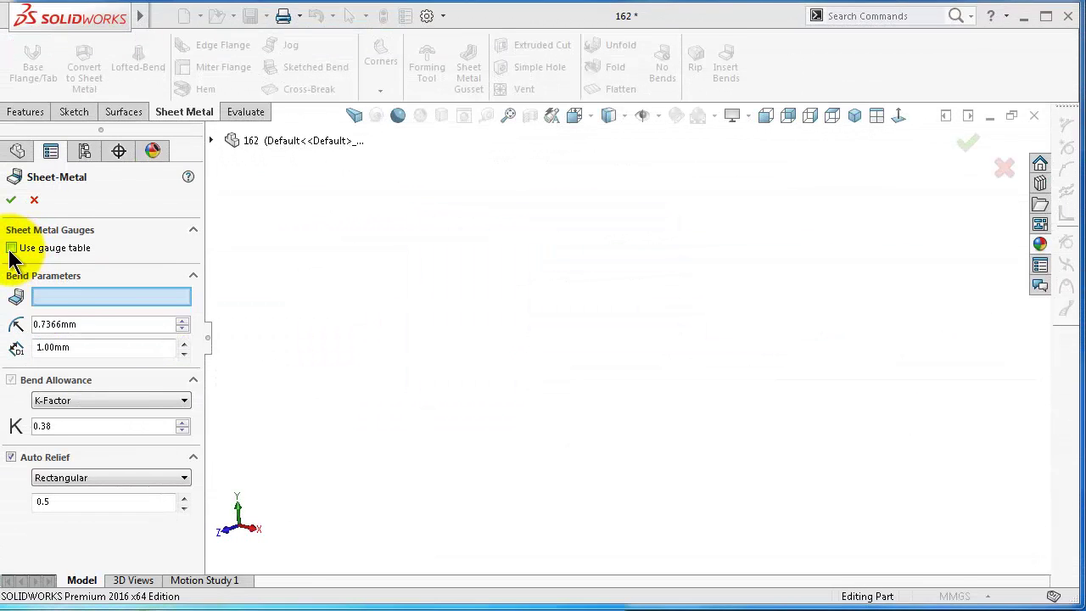
{"action": "left_click", "coordinate": [11, 249]}
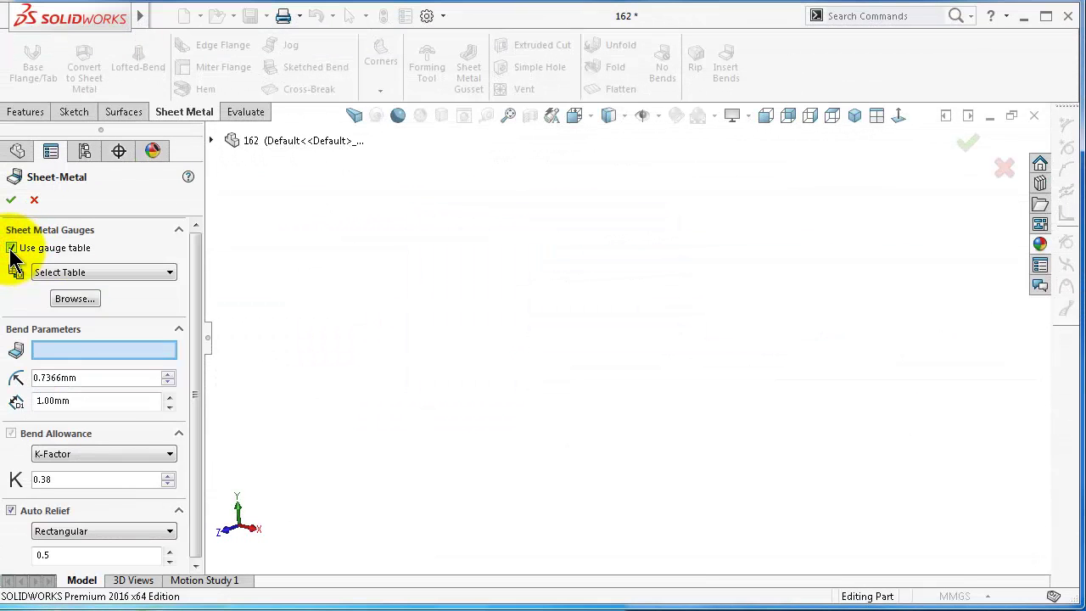
{"action": "left_click", "coordinate": [11, 248]}
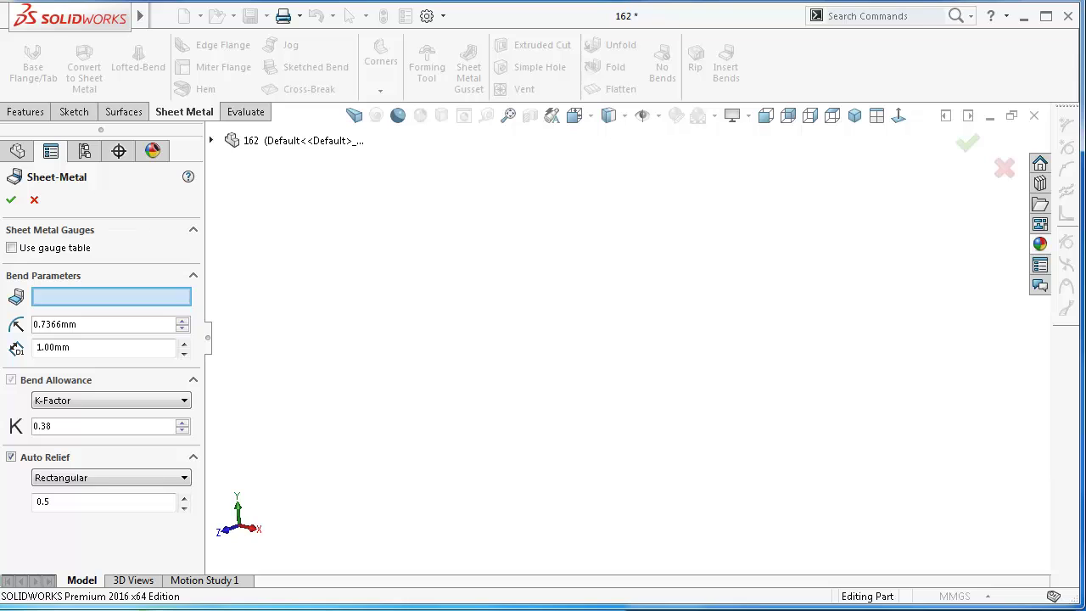
- Switch to Windows Explorer and open the Sheet Metal Gauge Tables folder under SOLIDWORKS Corp, SOLIDWORKS, lang, english
{"action": "key", "text": "alt+Tab"}
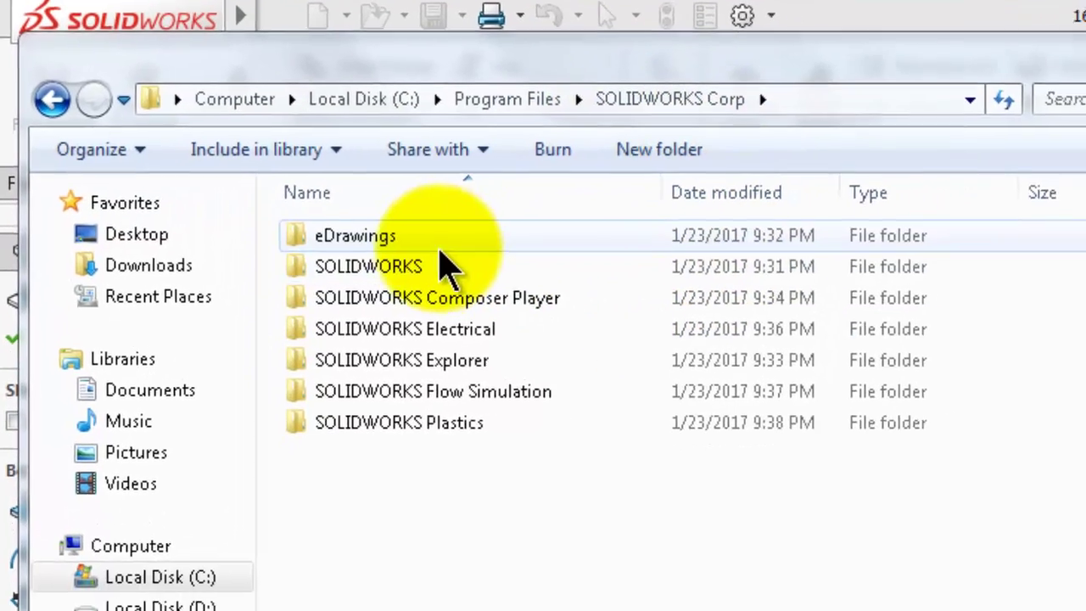
{"action": "left_click", "coordinate": [469, 301]}
{"action": "double_click", "coordinate": [363, 202]}
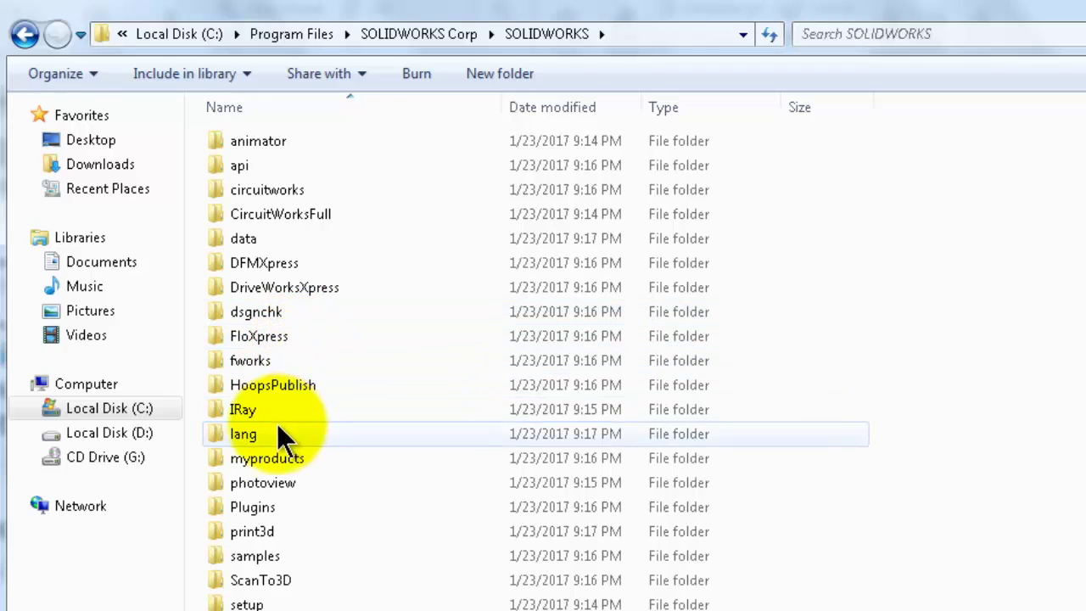
{"action": "double_click", "coordinate": [271, 436]}
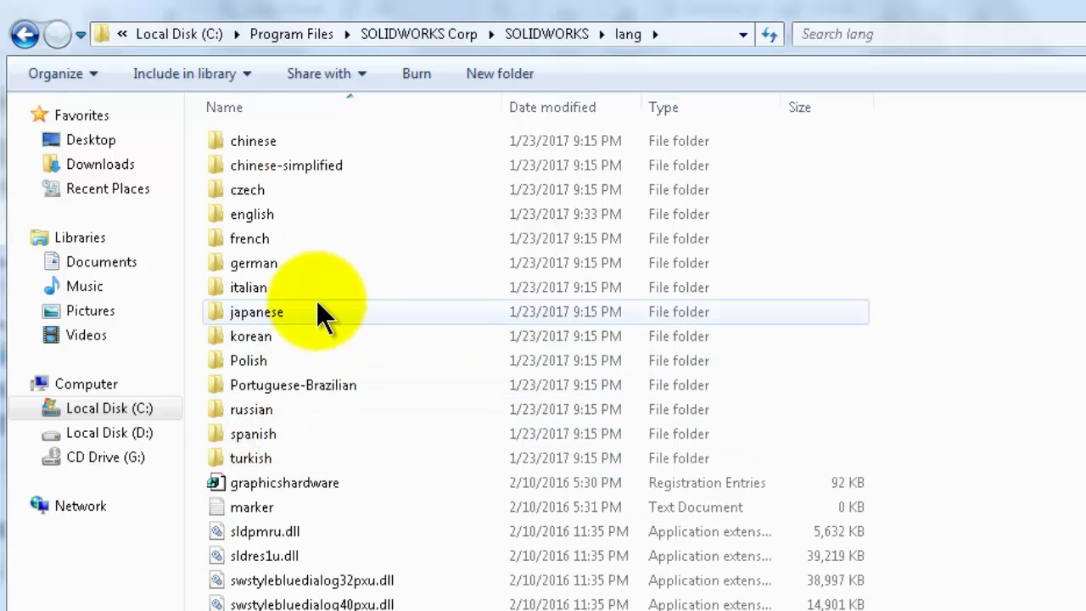
{"action": "double_click", "coordinate": [289, 210]}
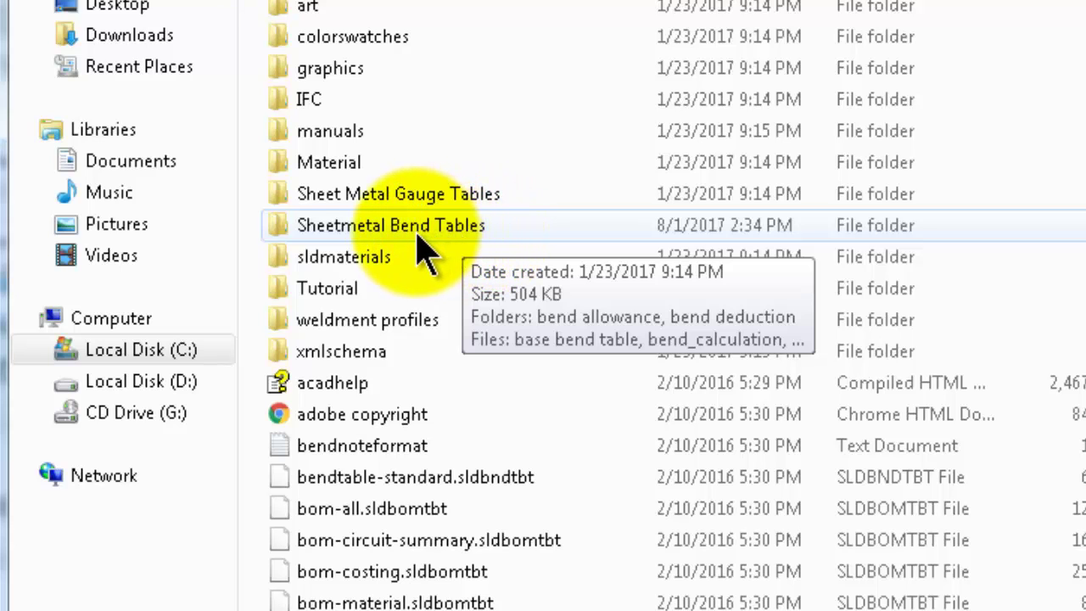
{"action": "double_click", "coordinate": [428, 203]}
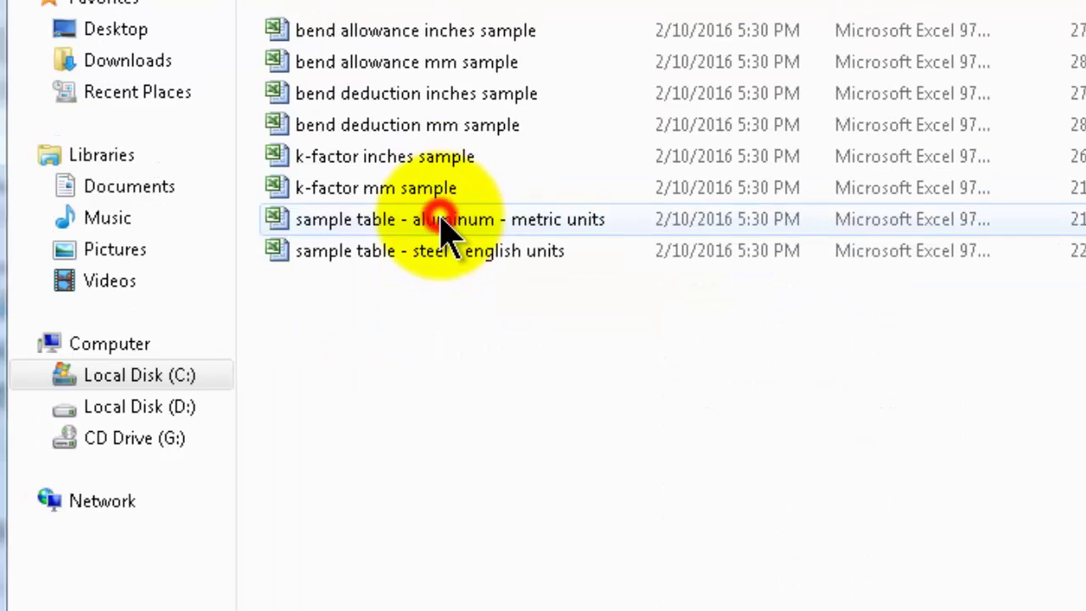
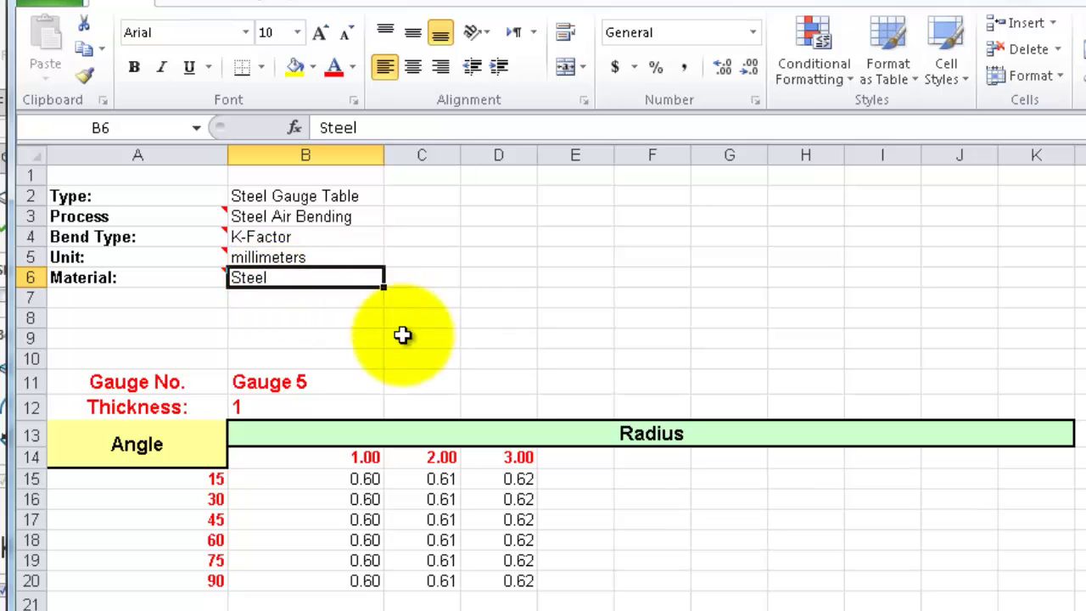
- Examine the thickness, gauge number and K-factor values of the Gauge 5 block in the Excel steel gauge table
{"action": "scroll", "coordinate": [339, 314], "scroll_direction": "down", "scroll_amount": 2}
{"action": "left_click", "coordinate": [246, 287]}
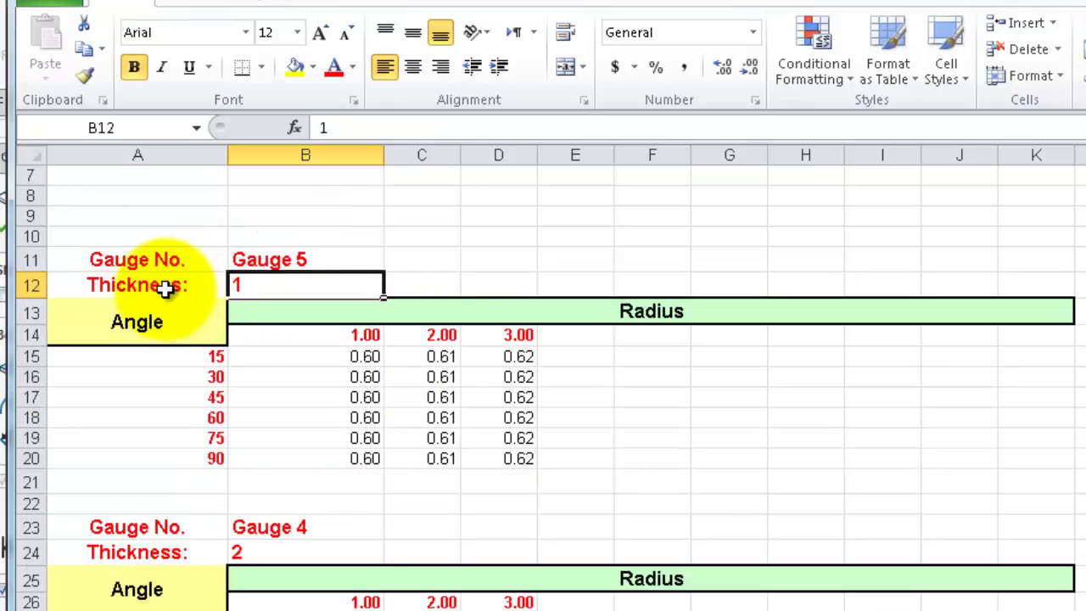
{"action": "left_click", "coordinate": [263, 262]}
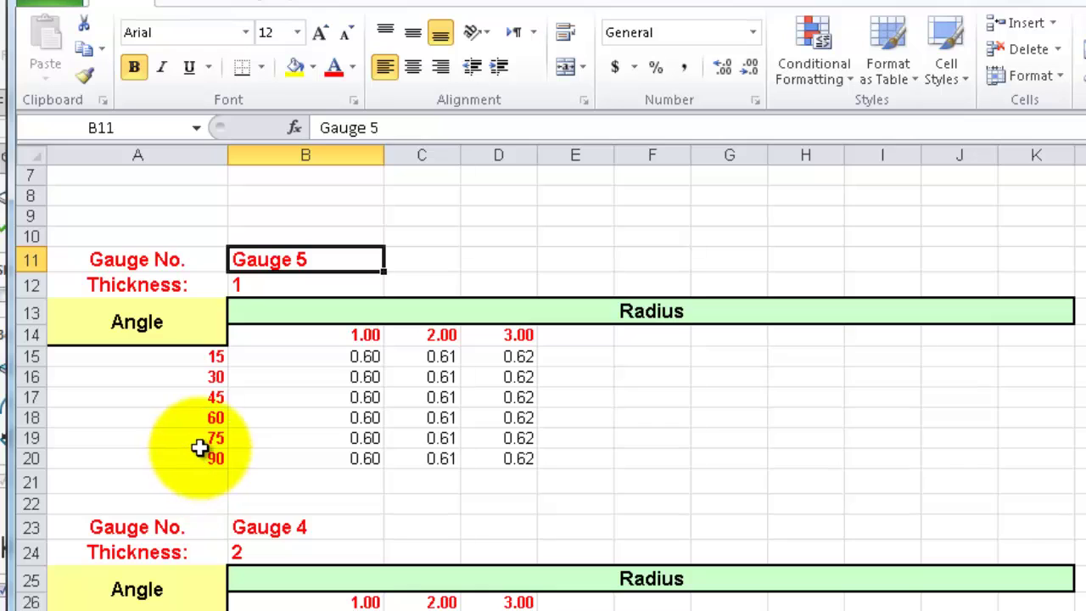
{"action": "left_click", "coordinate": [340, 439]}
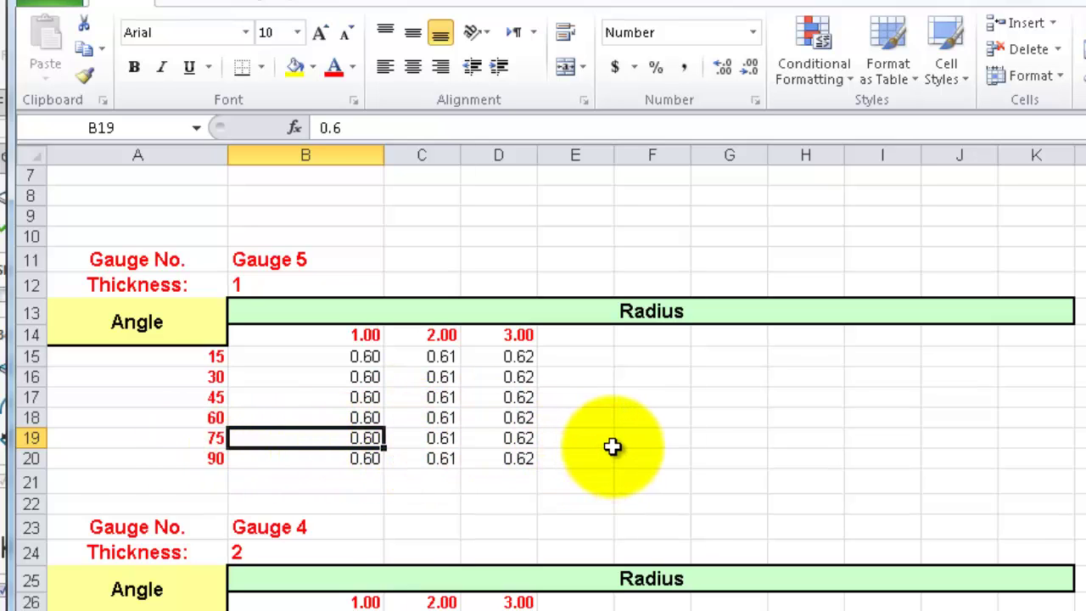
- Examine the radius headings and the angles from 15 to 90 in the Gauge 4 block of the Excel steel gauge table
{"action": "scroll", "coordinate": [613, 448], "scroll_direction": "down", "scroll_amount": 2}
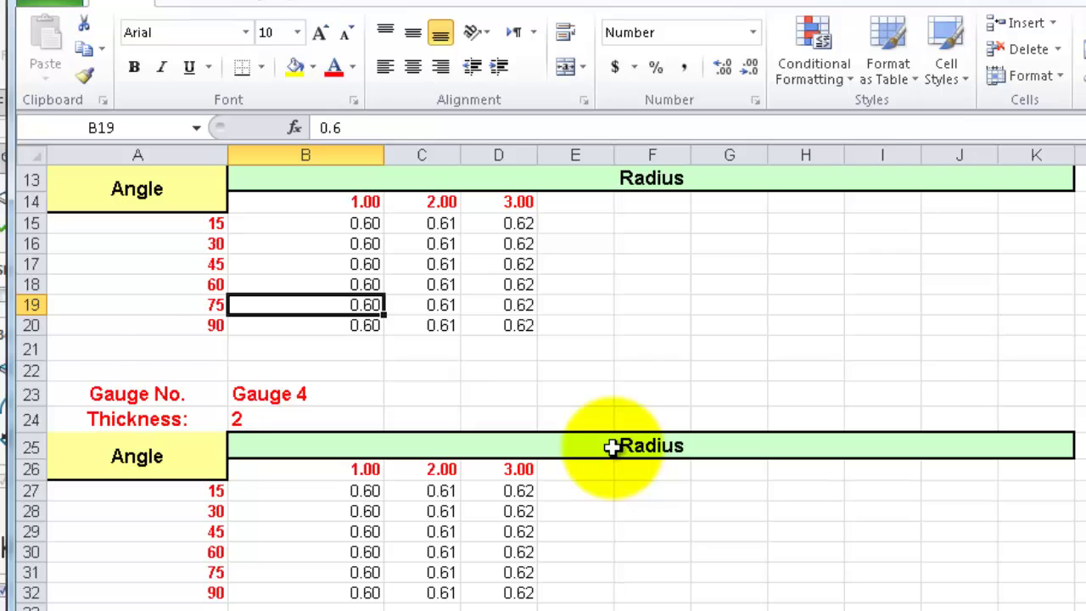
{"action": "scroll", "coordinate": [612, 447], "scroll_direction": "down", "scroll_amount": 1}
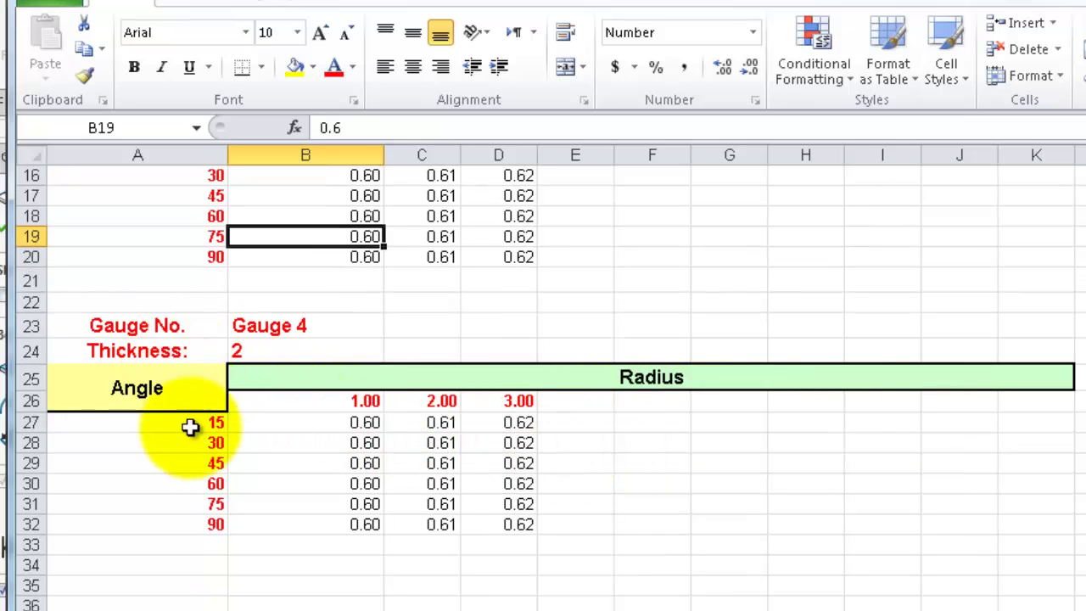
{"action": "left_click", "coordinate": [356, 404]}
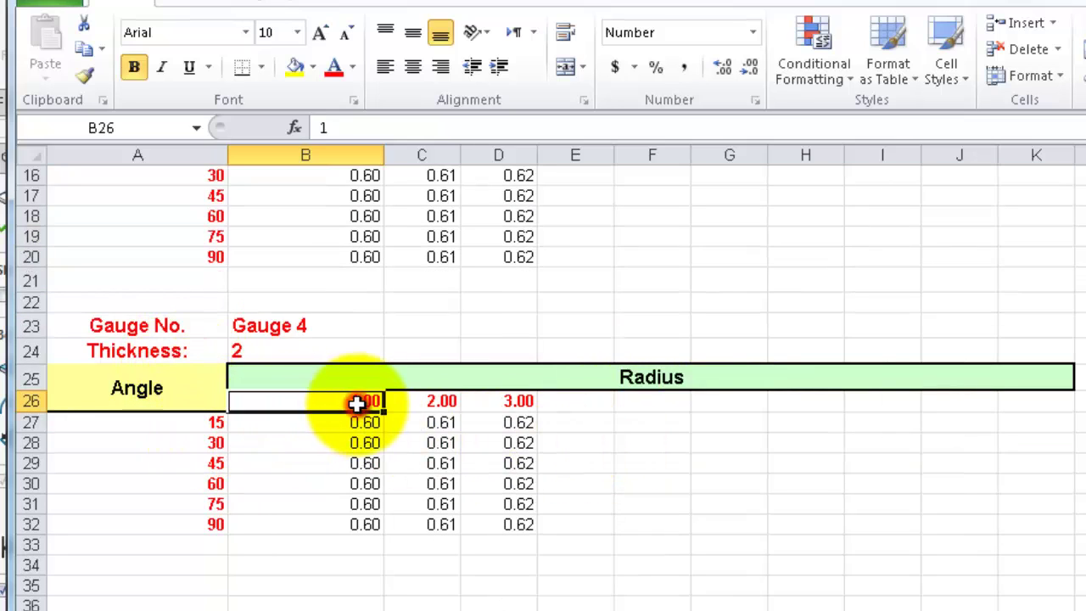
{"action": "left_click", "coordinate": [424, 403]}
{"action": "left_click", "coordinate": [515, 405]}
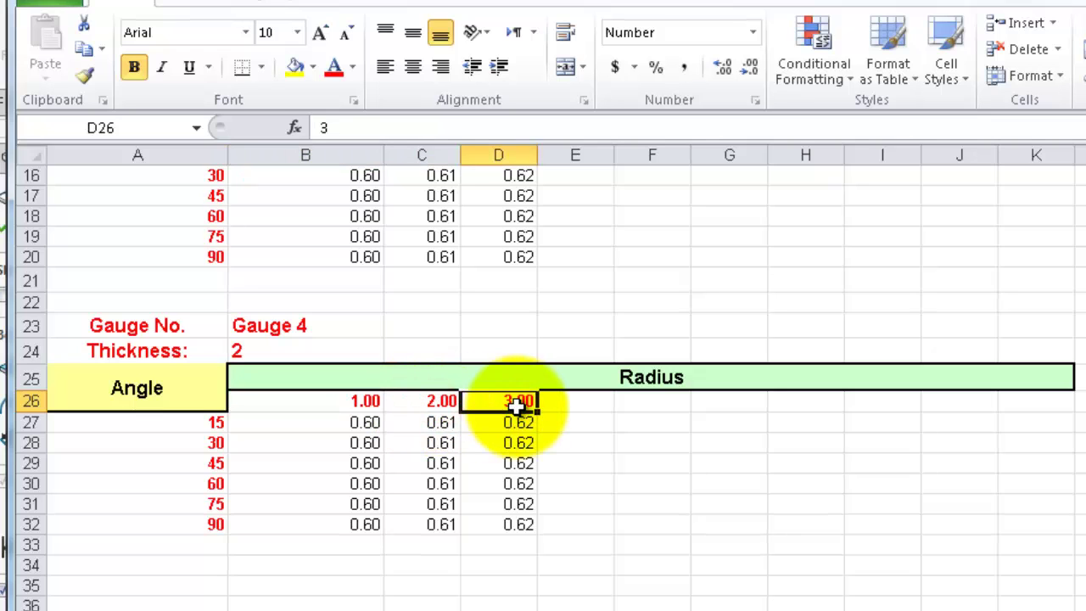
{"action": "left_click", "coordinate": [206, 426]}
{"action": "left_click", "coordinate": [208, 446]}
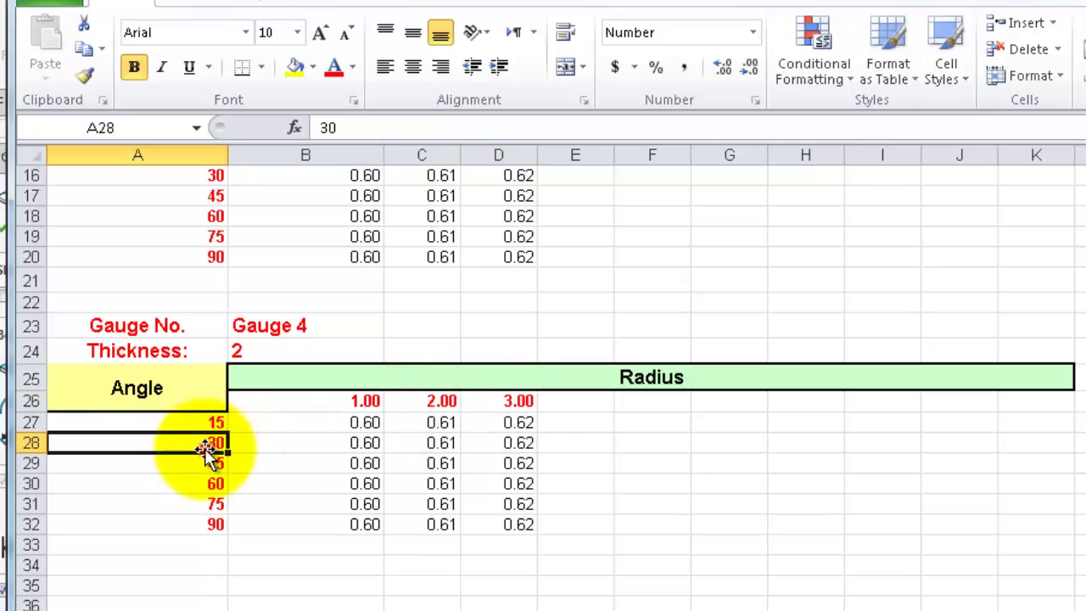
{"action": "left_click", "coordinate": [206, 465]}
{"action": "left_click", "coordinate": [206, 484]}
{"action": "left_click", "coordinate": [206, 504]}
{"action": "left_click", "coordinate": [206, 524]}
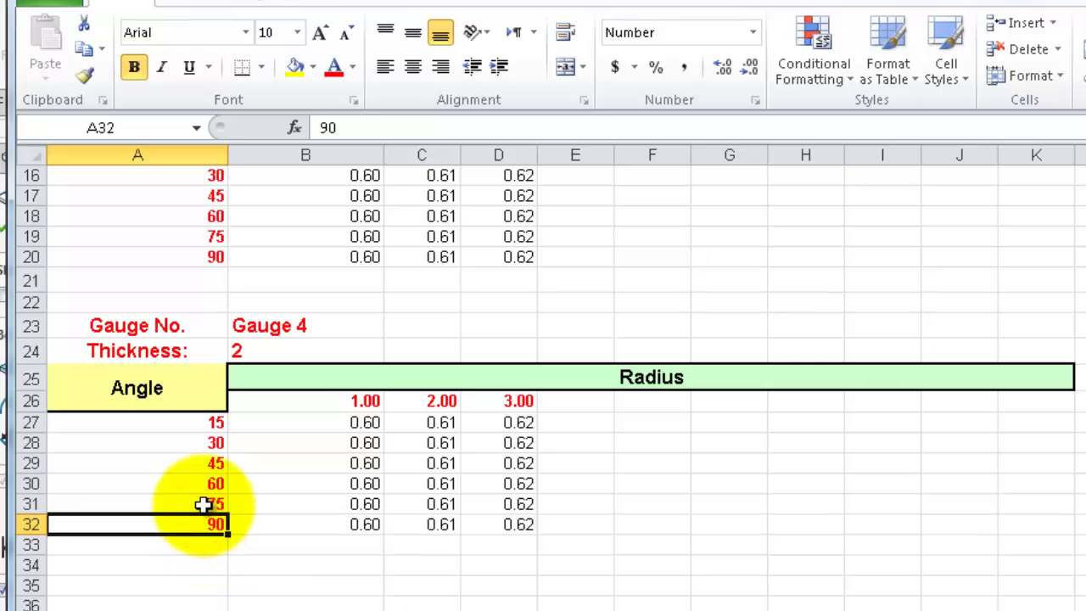
- Review the gauge table's header information and compare the thickness and K-factor entries of the Gauge 5 and Gauge 4 blocks
{"action": "scroll", "coordinate": [204, 505], "scroll_direction": "up", "scroll_amount": 5}
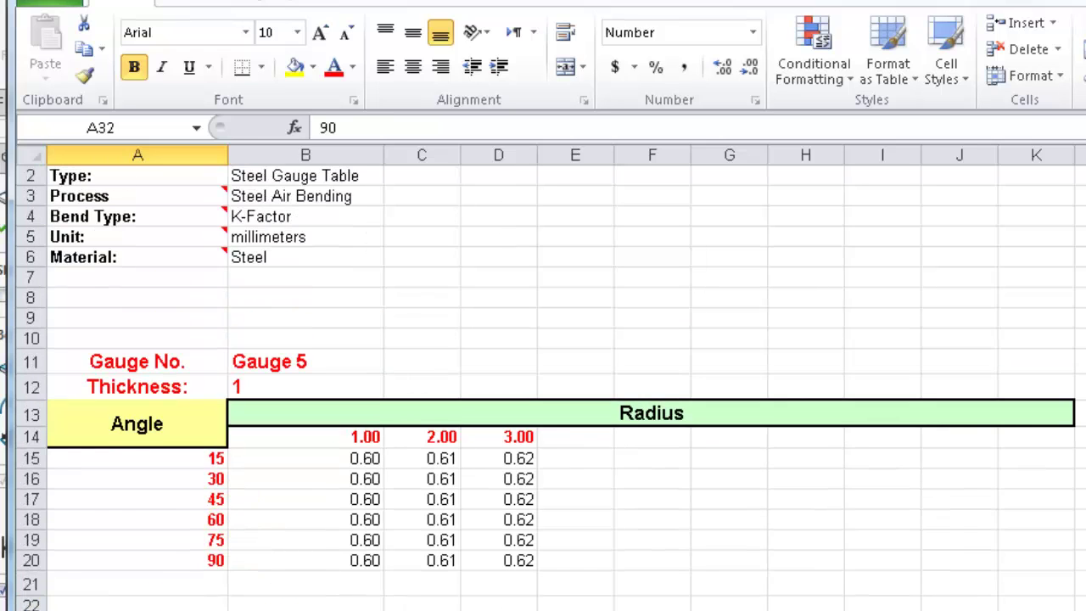
{"action": "scroll", "coordinate": [543, 390], "scroll_direction": "down", "scroll_amount": 3}
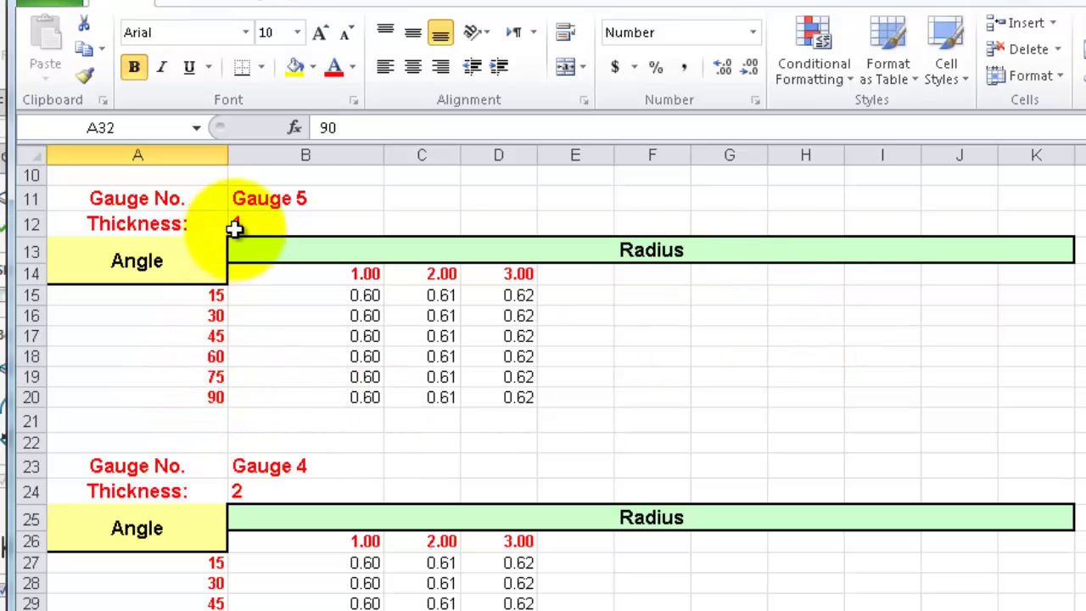
{"action": "scroll", "coordinate": [417, 283], "scroll_direction": "up", "scroll_amount": 2}
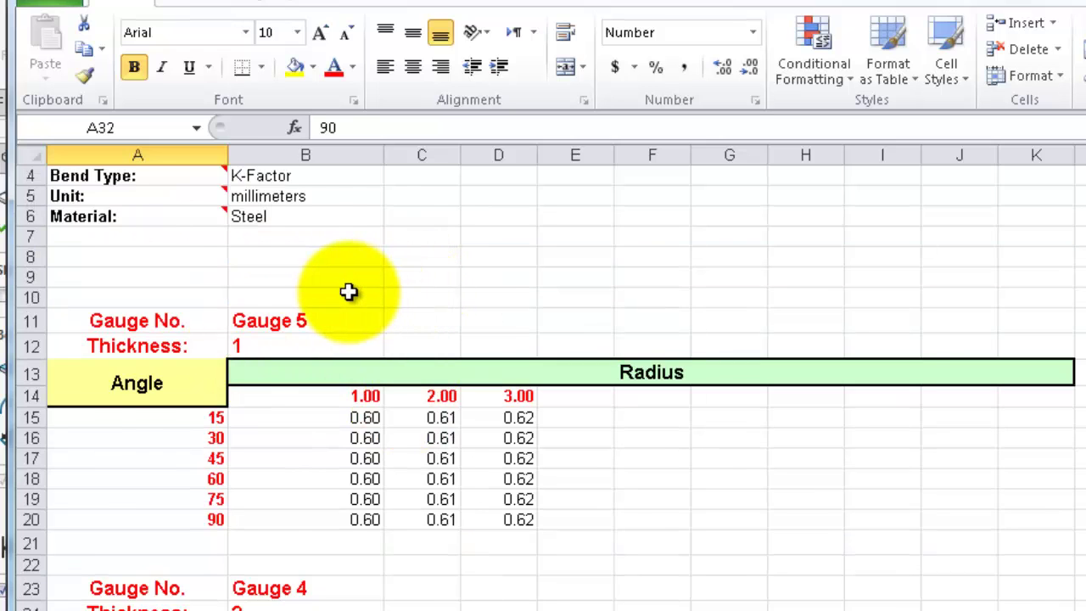
{"action": "scroll", "coordinate": [288, 289], "scroll_direction": "up", "scroll_amount": 1}
{"action": "scroll", "coordinate": [327, 318], "scroll_direction": "down", "scroll_amount": 2}
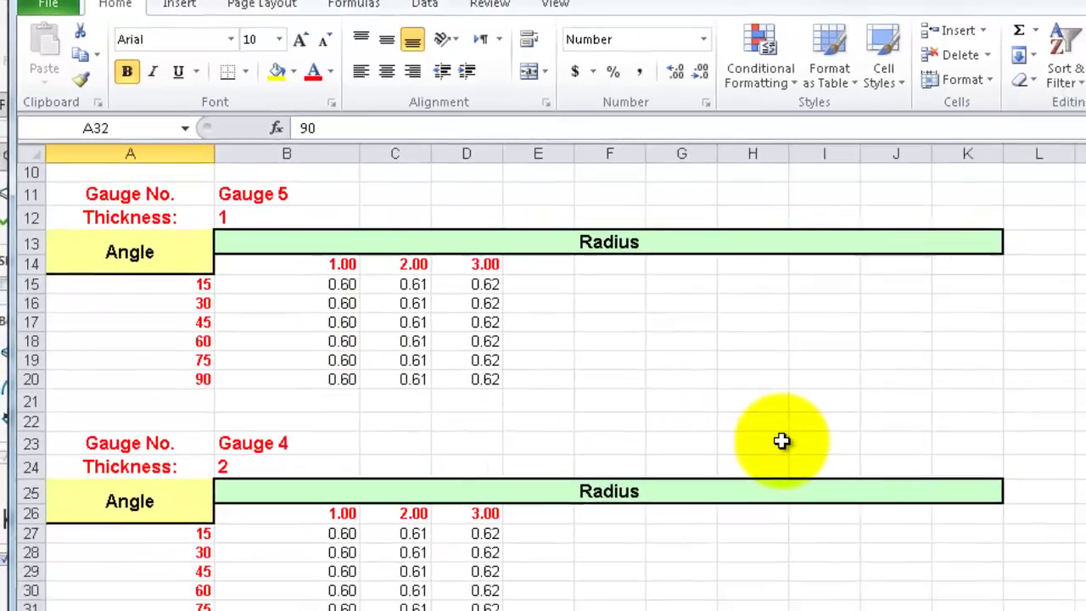
{"action": "scroll", "coordinate": [788, 405], "scroll_direction": "up", "scroll_amount": 1}
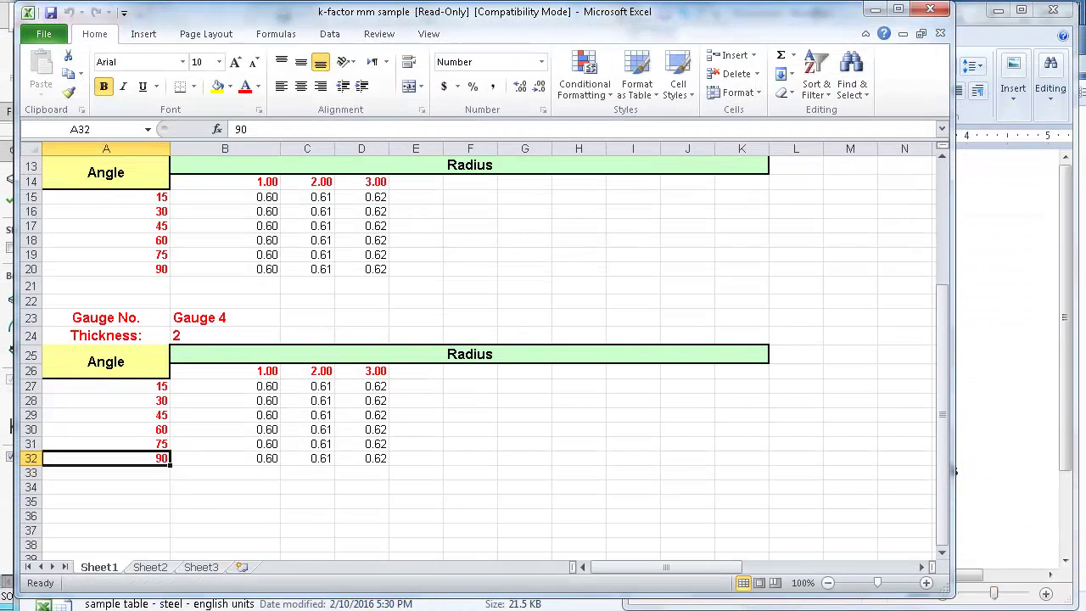
- Switch to SOLIDWORKS and turn on the gauge table for the Sheet-Metal feature, choosing K-FACTOR MM SAMPLE
{"action": "key", "text": "alt+Tab"}
{"action": "left_click", "coordinate": [1079, 472]}
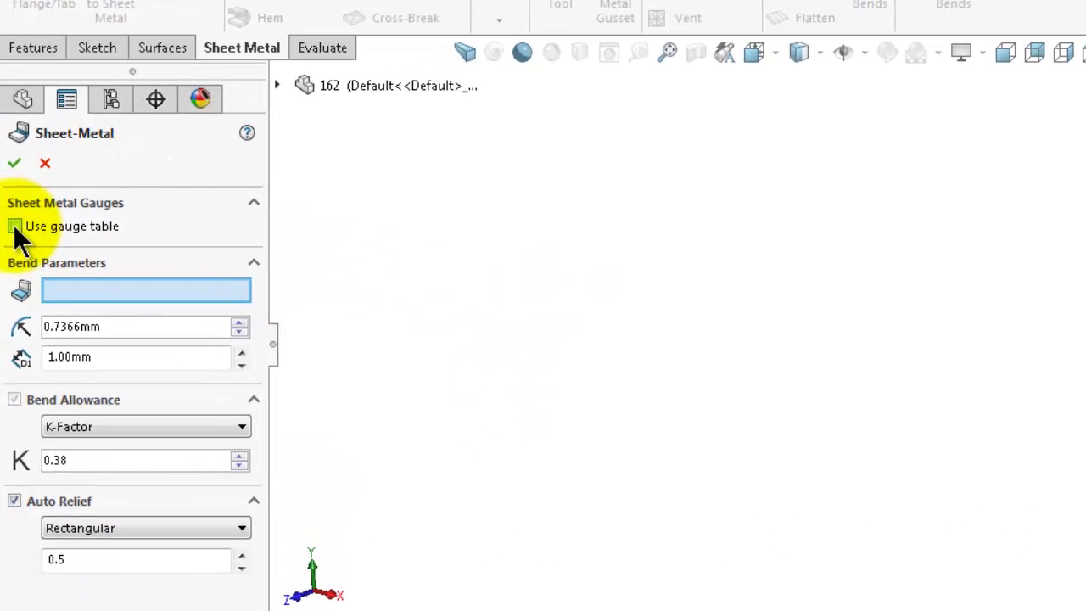
{"action": "left_click", "coordinate": [15, 227]}
{"action": "left_click", "coordinate": [119, 258]}
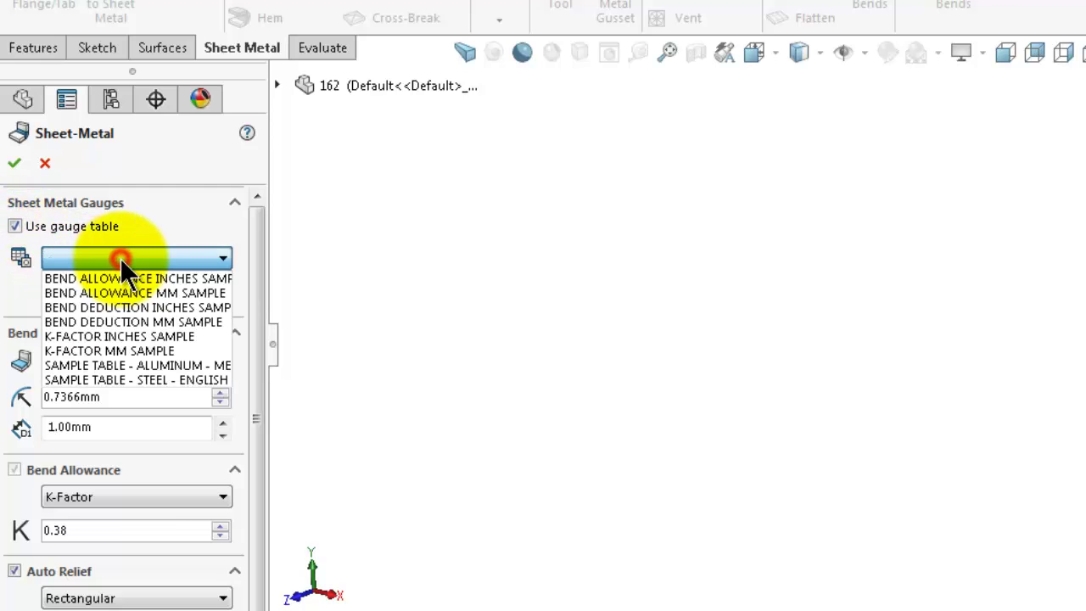
{"action": "left_click", "coordinate": [176, 350]}
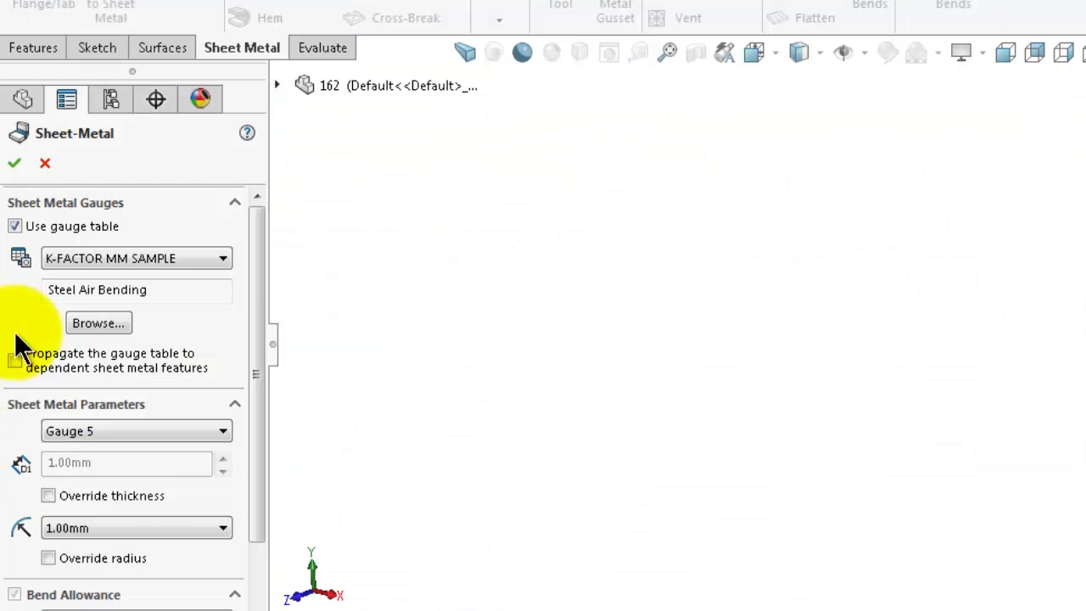
- Compare the gauge selection with the Excel table, try Gauge 4 in the sheet metal parameters and return to Gauge 5
{"action": "scroll", "coordinate": [257, 351], "scroll_direction": "down", "scroll_amount": 3}
{"action": "left_click_drag", "start_coordinate": [255, 351], "coordinate": [255, 412]}
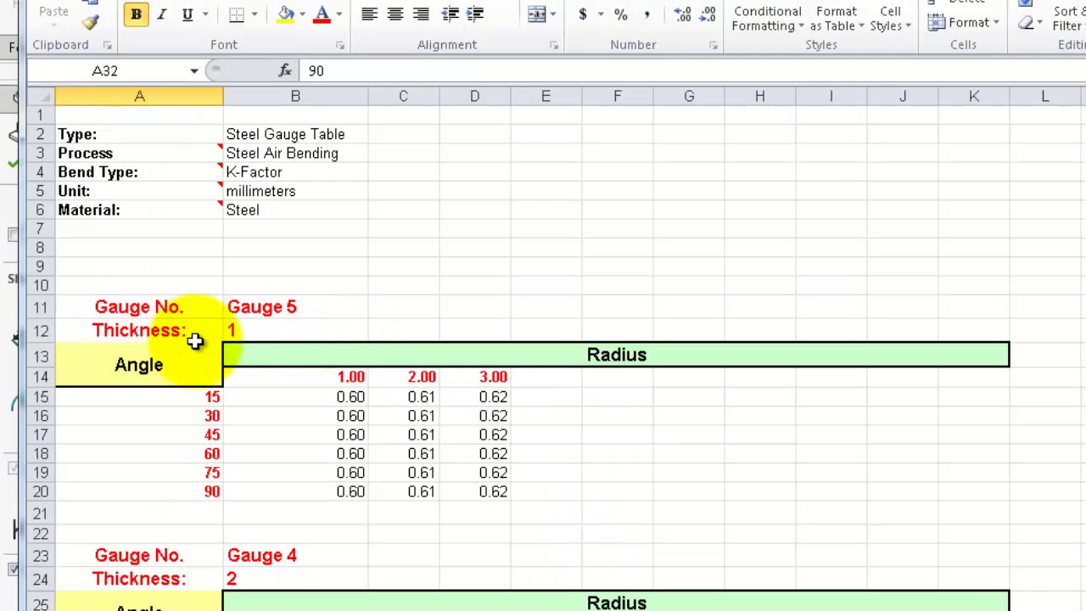
{"action": "left_click", "coordinate": [251, 312]}
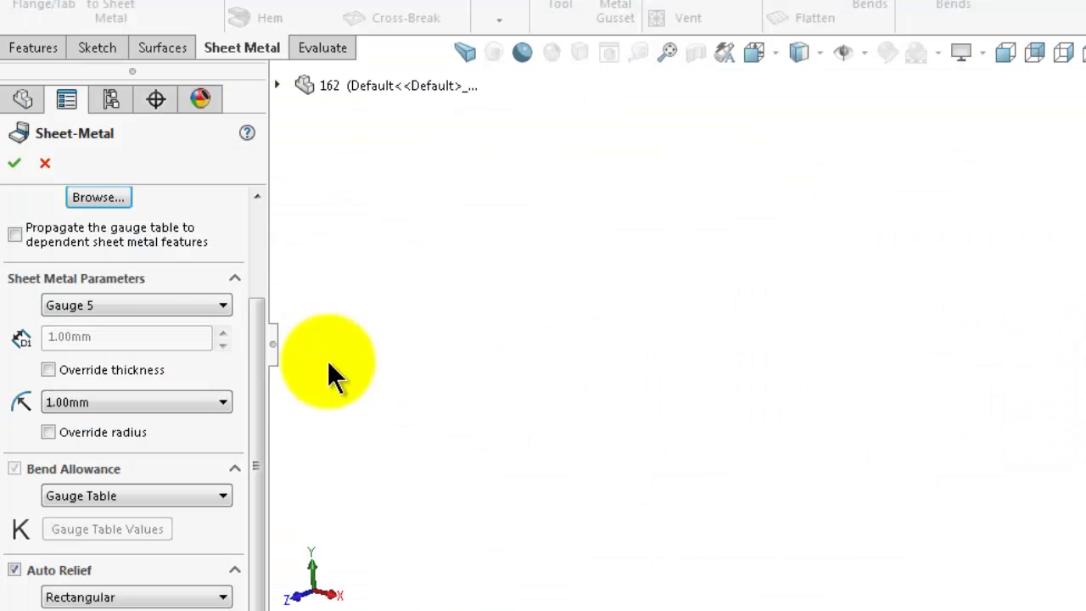
{"action": "left_click", "coordinate": [126, 315]}
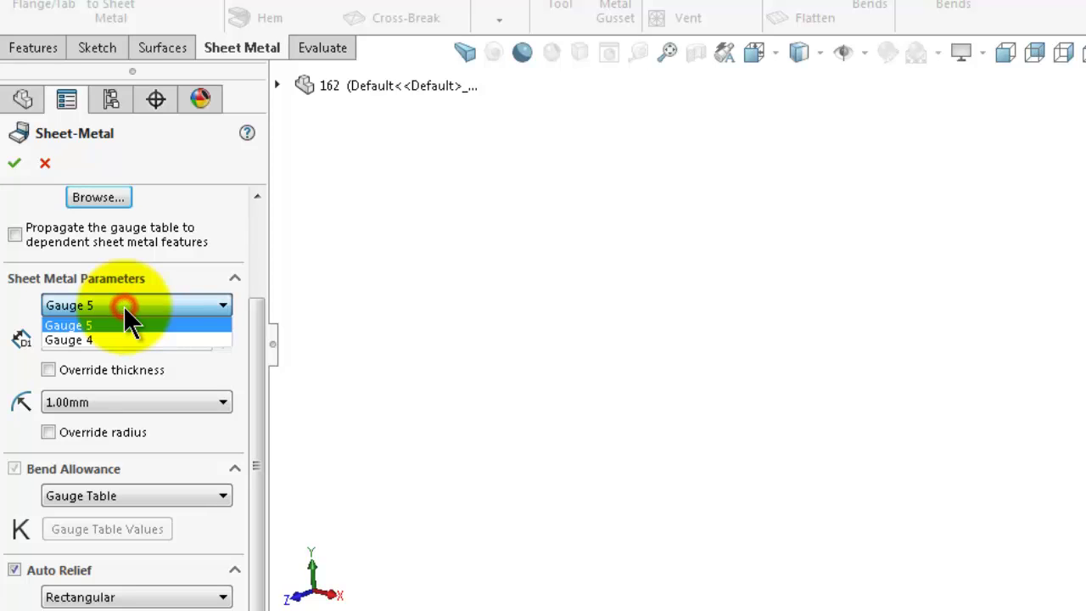
{"action": "left_click", "coordinate": [119, 339]}
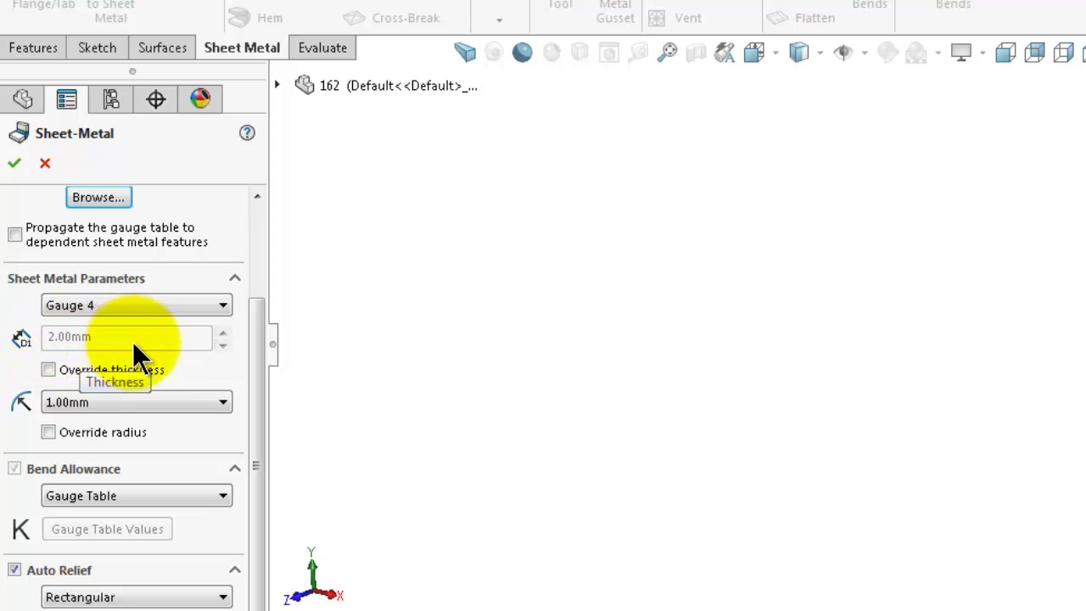
{"action": "left_click", "coordinate": [139, 303]}
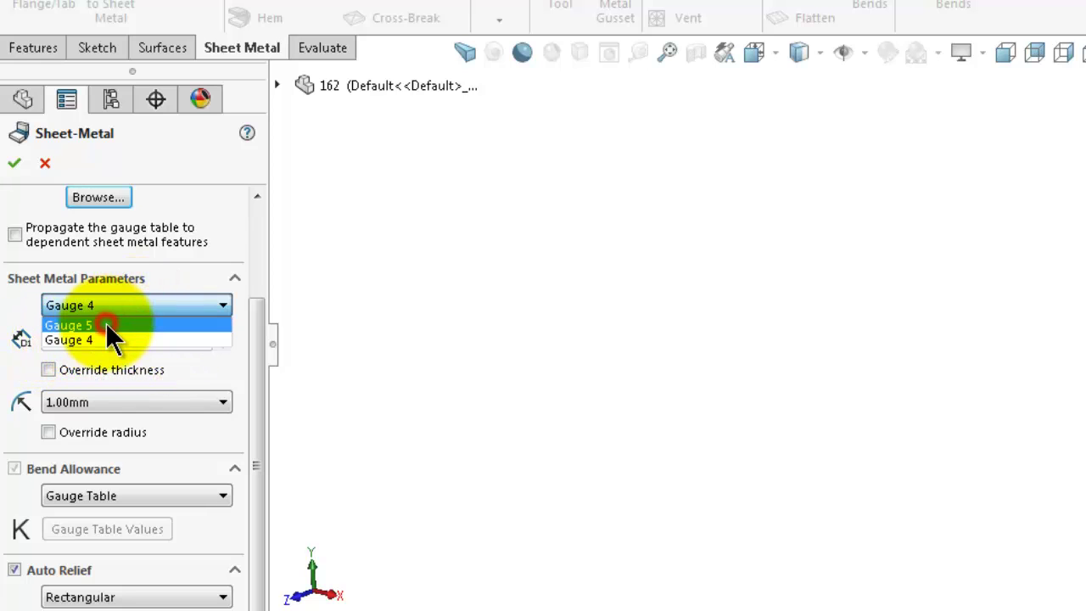
{"action": "left_click", "coordinate": [105, 325]}
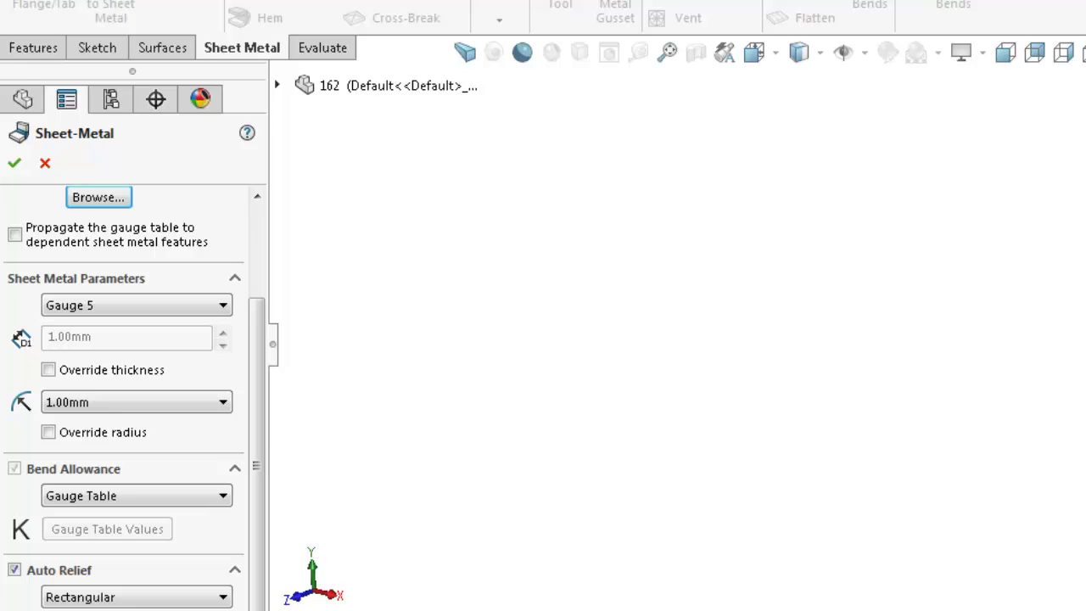
- Compare the Gauge 5 radius headings in Excel with the bend radius choices in SOLIDWORKS, keeping 1.00 mm
{"action": "key", "text": "alt+Tab"}
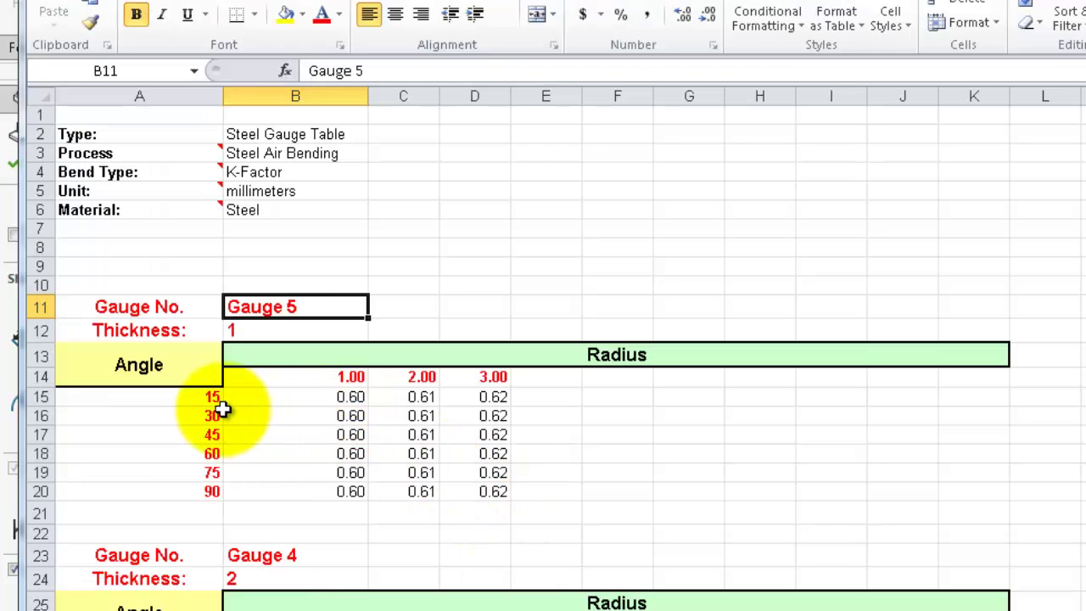
{"action": "left_click", "coordinate": [338, 378]}
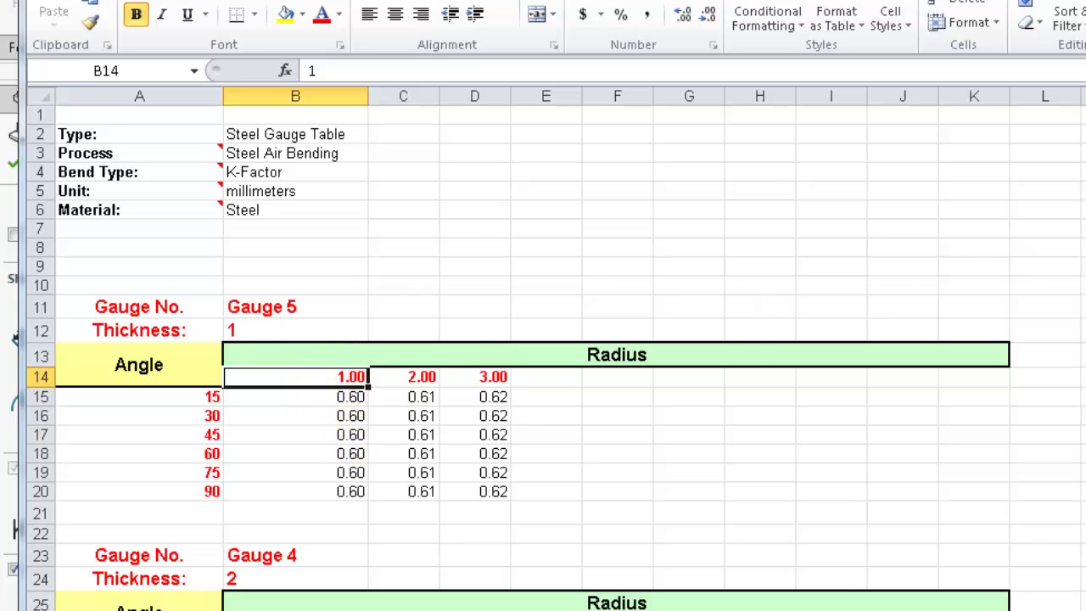
{"action": "key", "text": "alt+Tab"}
{"action": "left_click", "coordinate": [188, 406]}
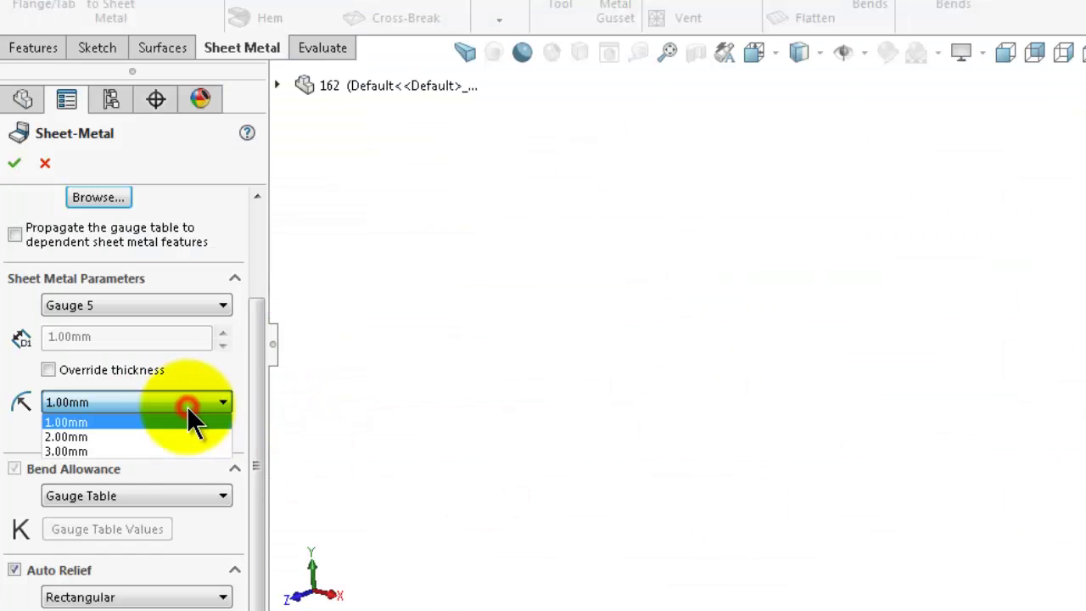
{"action": "left_click", "coordinate": [189, 415]}
- Try the radius override for the sheet metal bend and turn it off again
{"action": "left_click", "coordinate": [49, 432]}
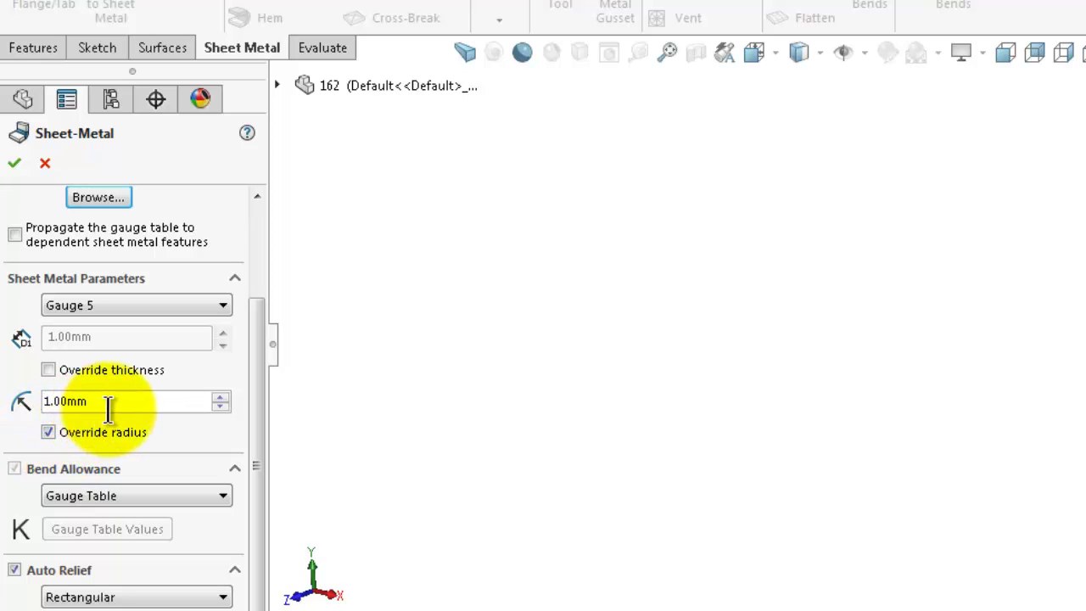
{"action": "double_click", "coordinate": [99, 402]}
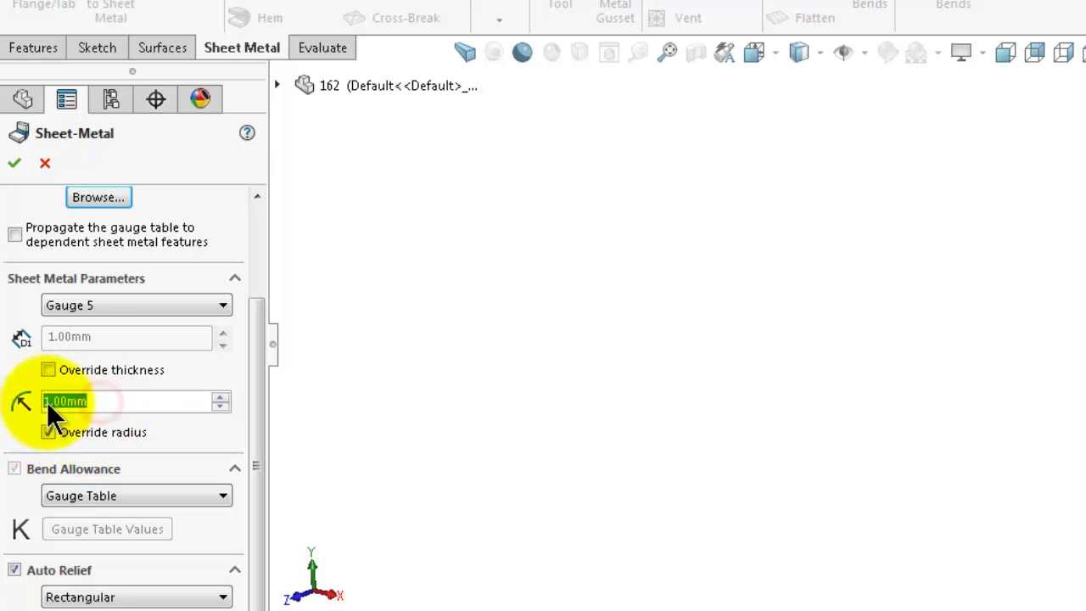
{"action": "left_click", "coordinate": [48, 433]}
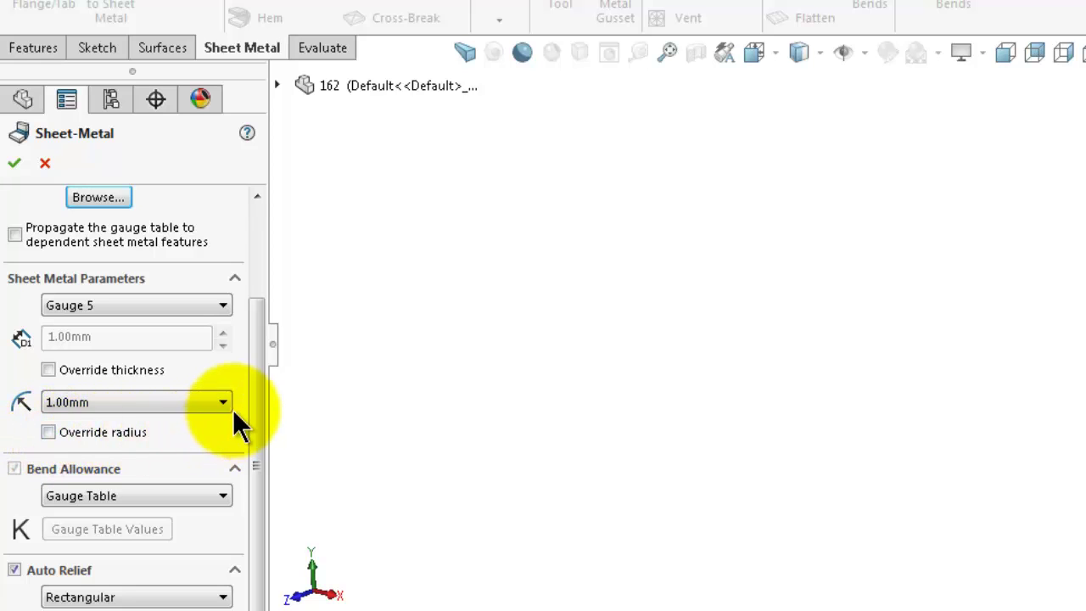
- Set the bend allowance to Gauge Table, accept the Sheet-Metal definition and close the embedded gauge table
{"action": "left_click", "coordinate": [172, 495]}
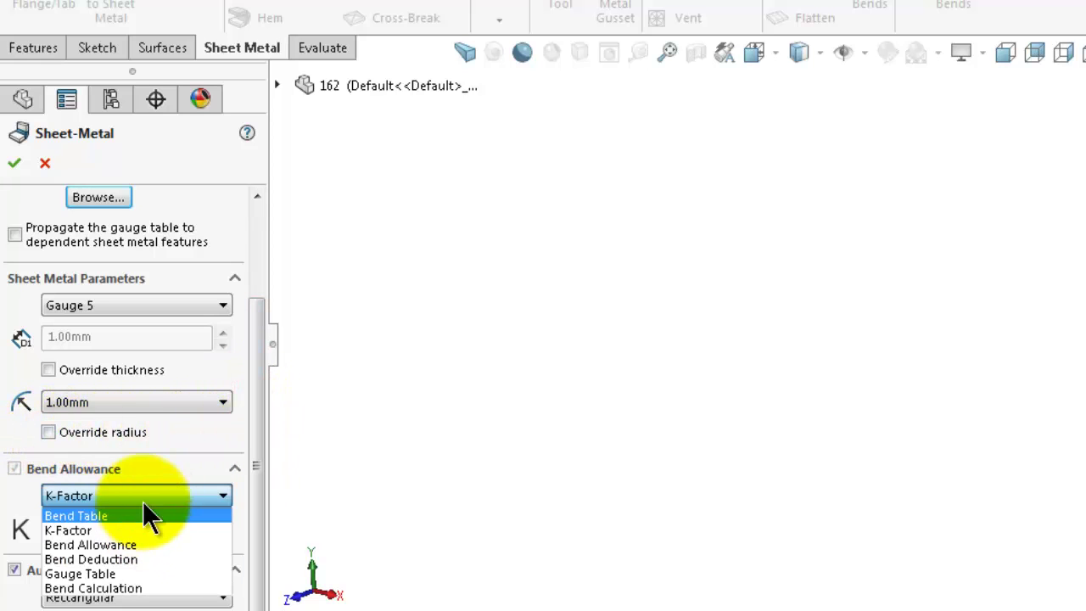
{"action": "left_click", "coordinate": [95, 575]}
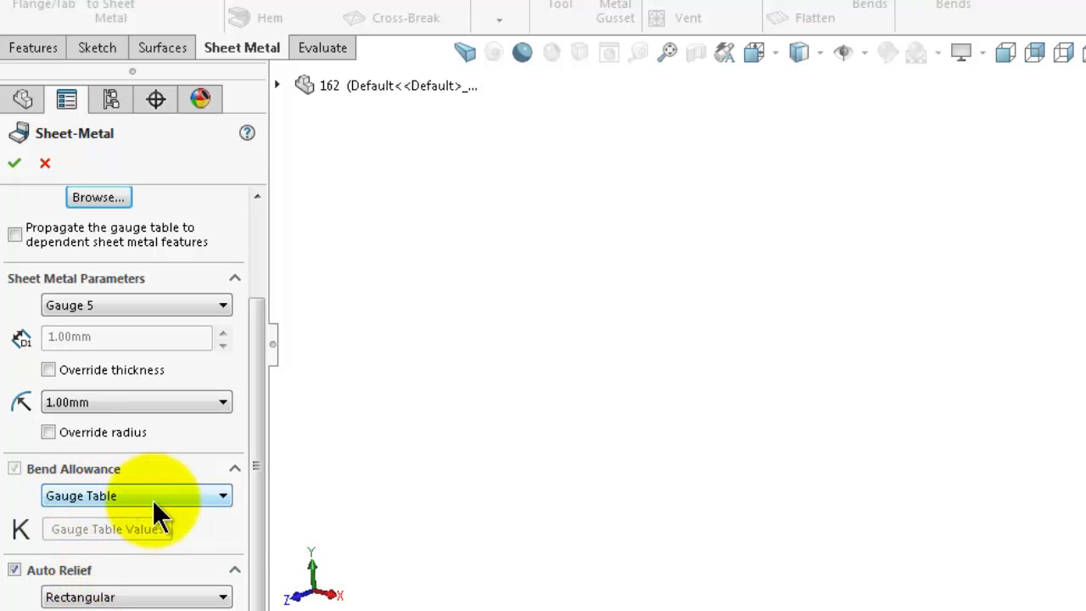
{"action": "left_click", "coordinate": [257, 514]}
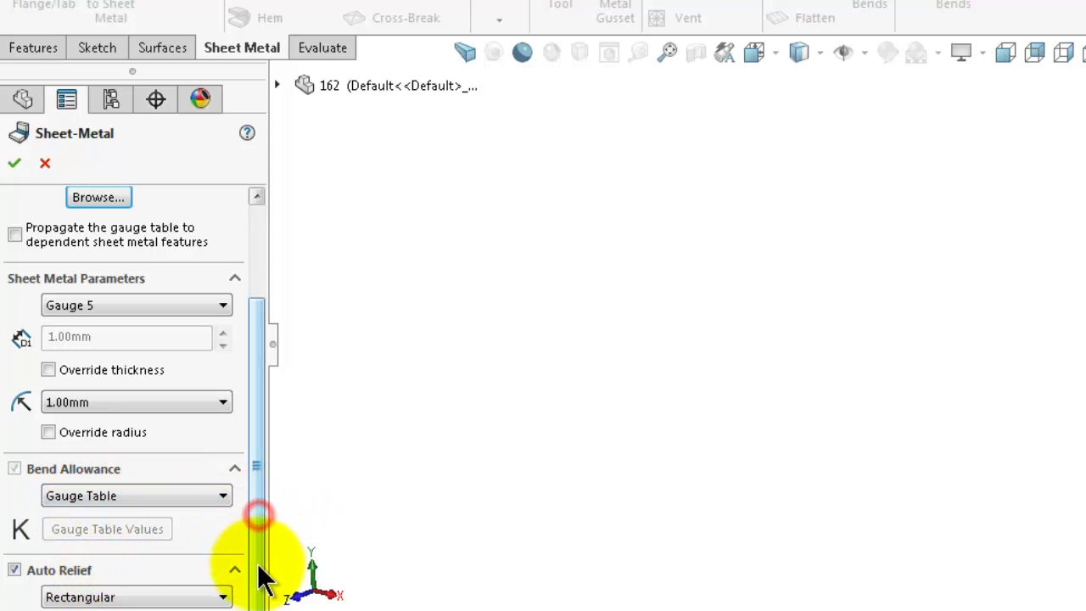
{"action": "left_click_drag", "start_coordinate": [254, 505], "coordinate": [254, 382]}
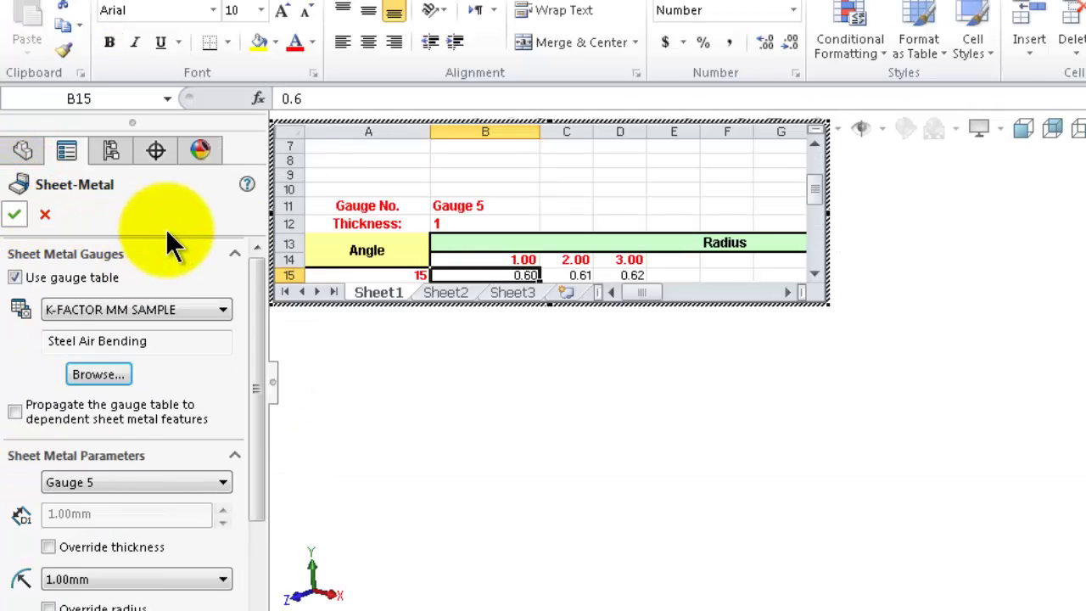
{"action": "left_click", "coordinate": [825, 204]}
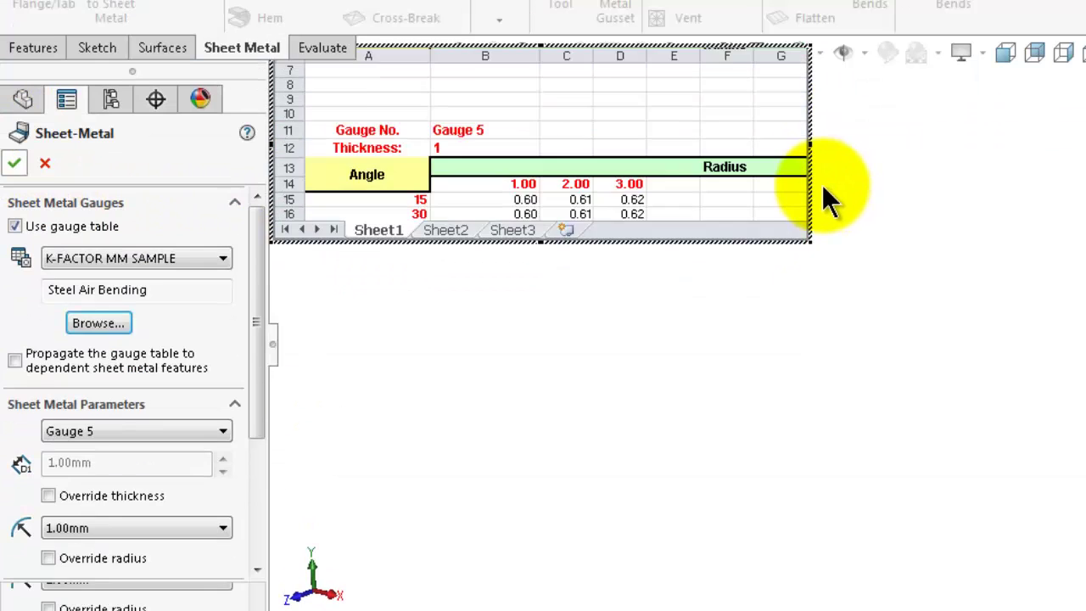
{"action": "key", "text": "ctrl+1"}
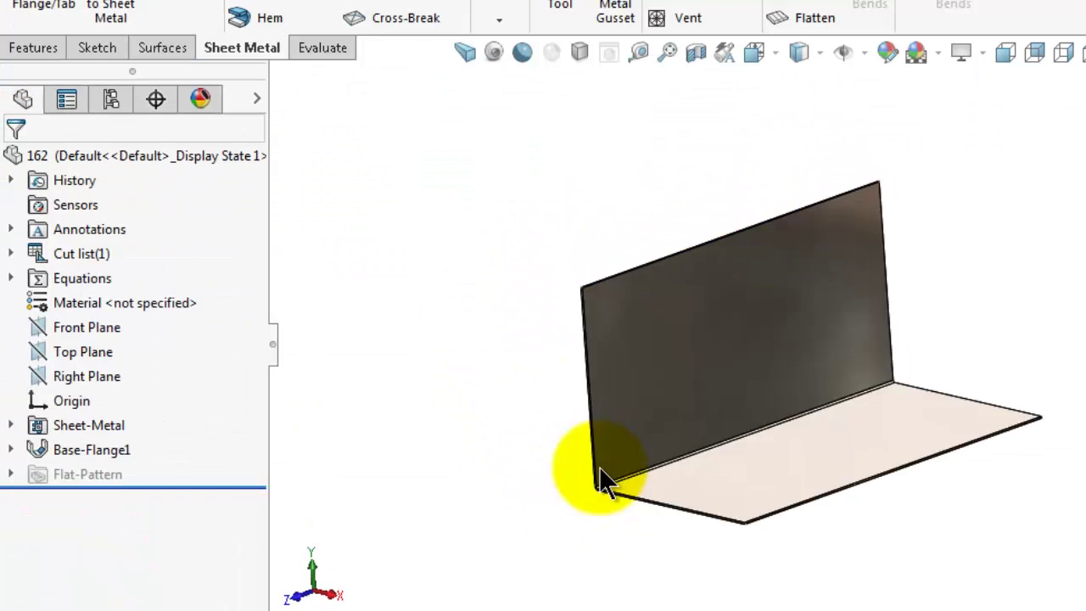
- Inspect the flange's bend up close, then reopen the Sheet-Metal feature's definition to review its gauge settings and close it
{"action": "scroll", "coordinate": [683, 475], "scroll_direction": "down", "scroll_amount": 3}
{"action": "key", "text": "ctrl+7"}
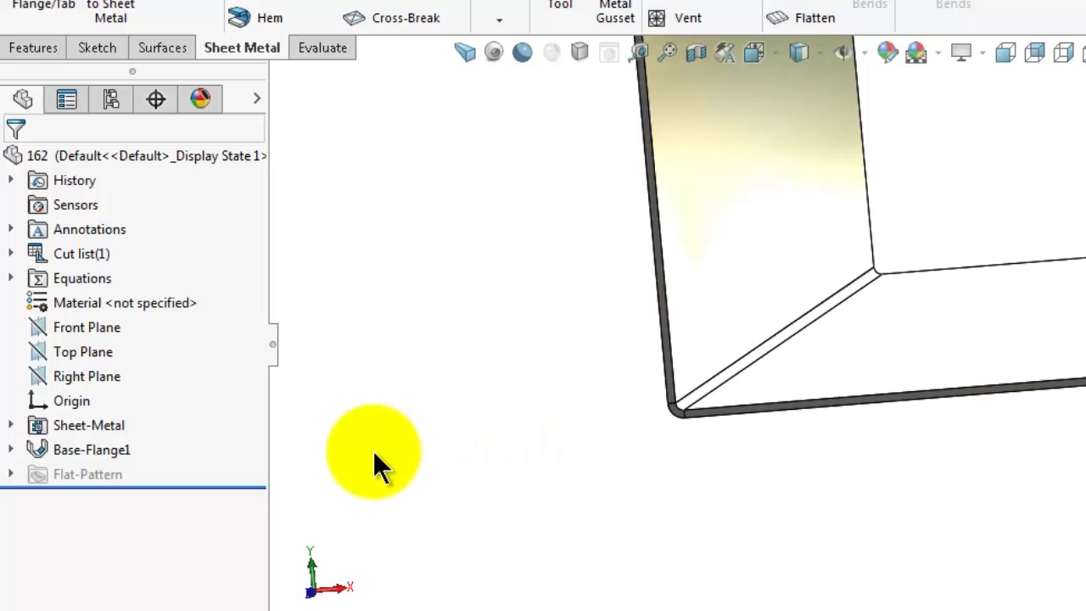
{"action": "left_click", "coordinate": [102, 425]}
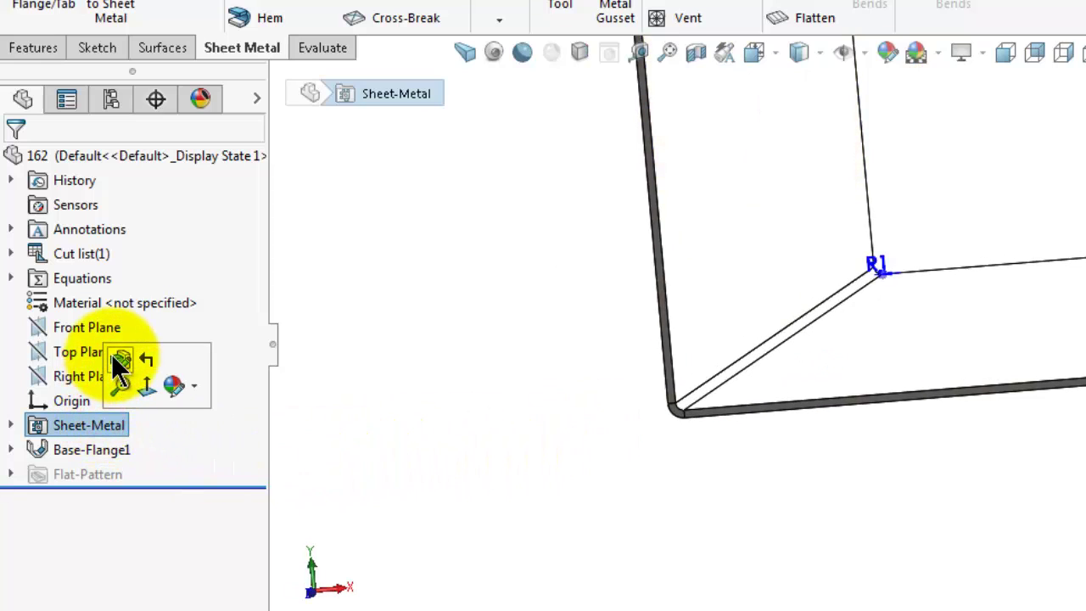
{"action": "left_click", "coordinate": [116, 356]}
{"action": "mouse_move", "coordinate": [258, 301]}
{"action": "left_mouse_down"}
{"action": "mouse_move", "coordinate": [255, 450]}
{"action": "mouse_move", "coordinate": [244, 293]}
{"action": "left_mouse_up"}
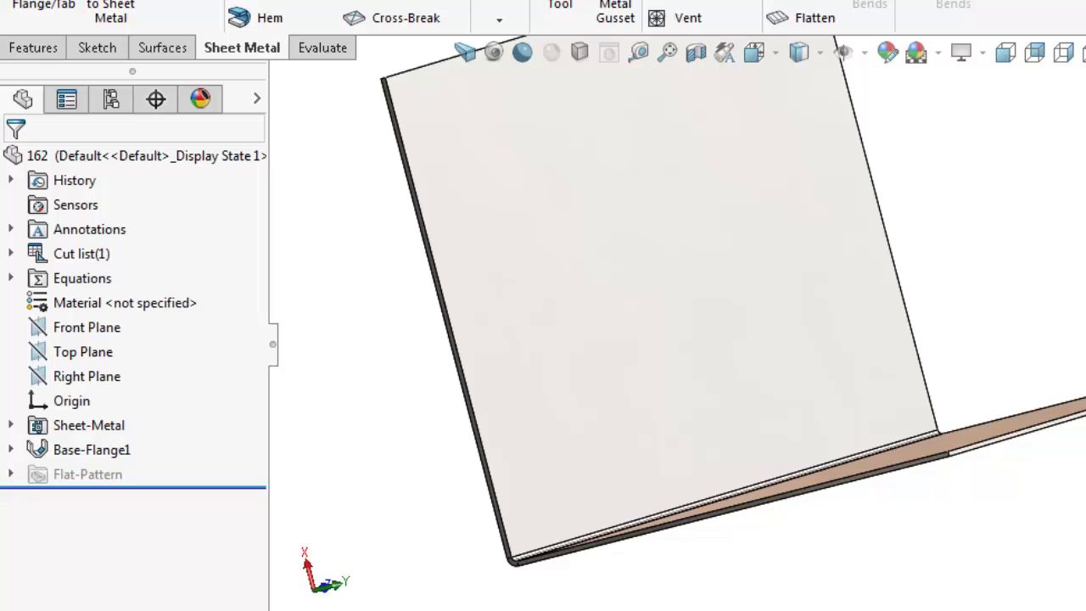
- Create a new part document and open a sketch on the Front Plane
{"action": "middle_click_drag", "start_coordinate": [1069, 497], "coordinate": [757, 206]}
{"action": "key", "text": "ctrl+n"}
{"action": "left_click", "coordinate": [444, 170]}
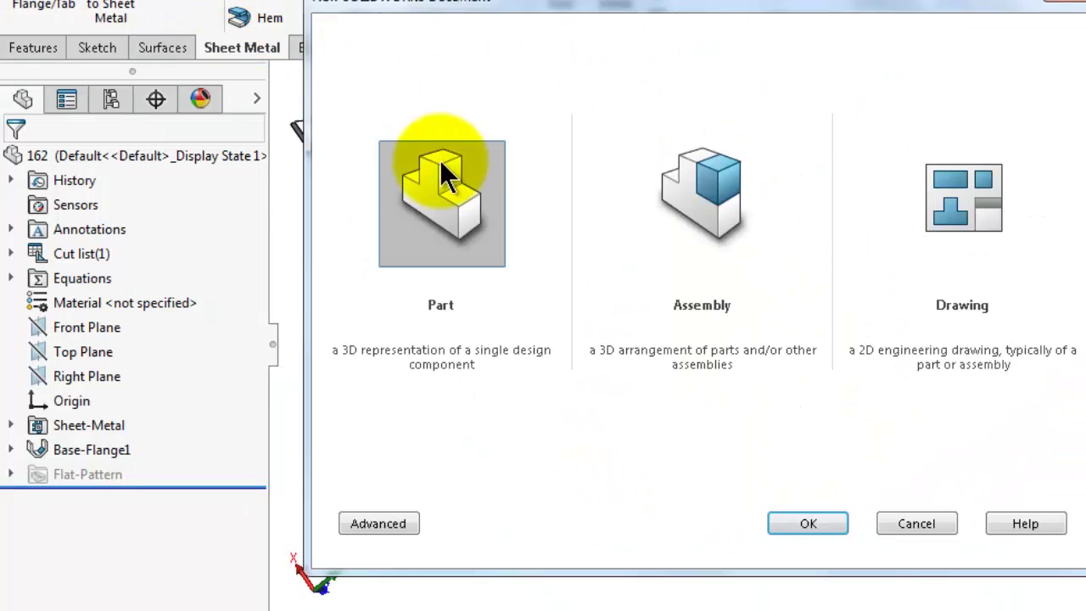
{"action": "left_click", "coordinate": [810, 524]}
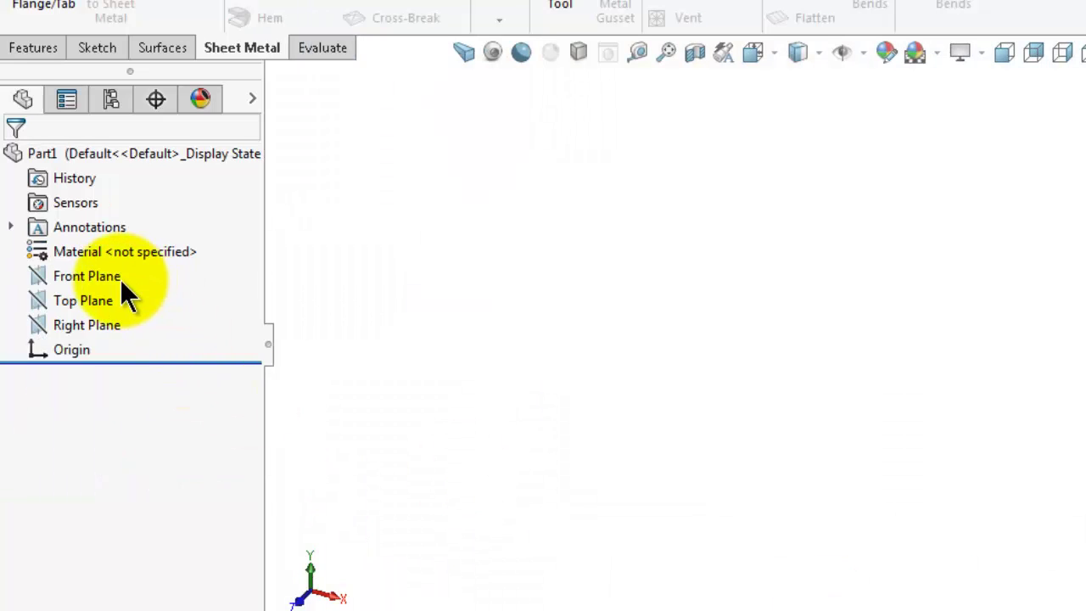
{"action": "left_click", "coordinate": [120, 277]}
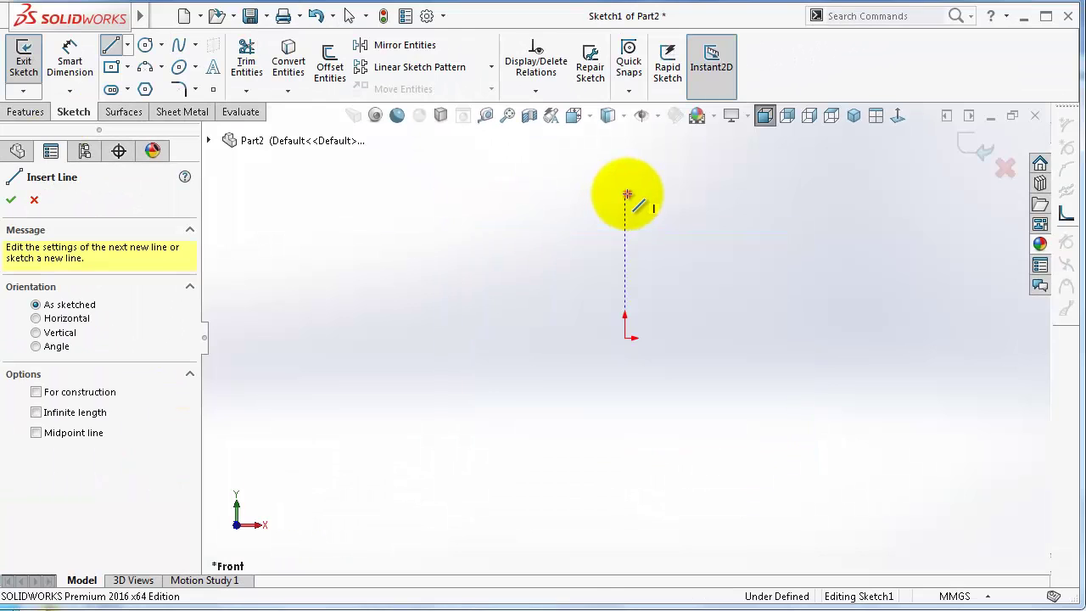
- Sketch an L-shaped open profile with a vertical line down to the origin and a horizontal line about 94 mm long
{"action": "left_click", "coordinate": [628, 194]}
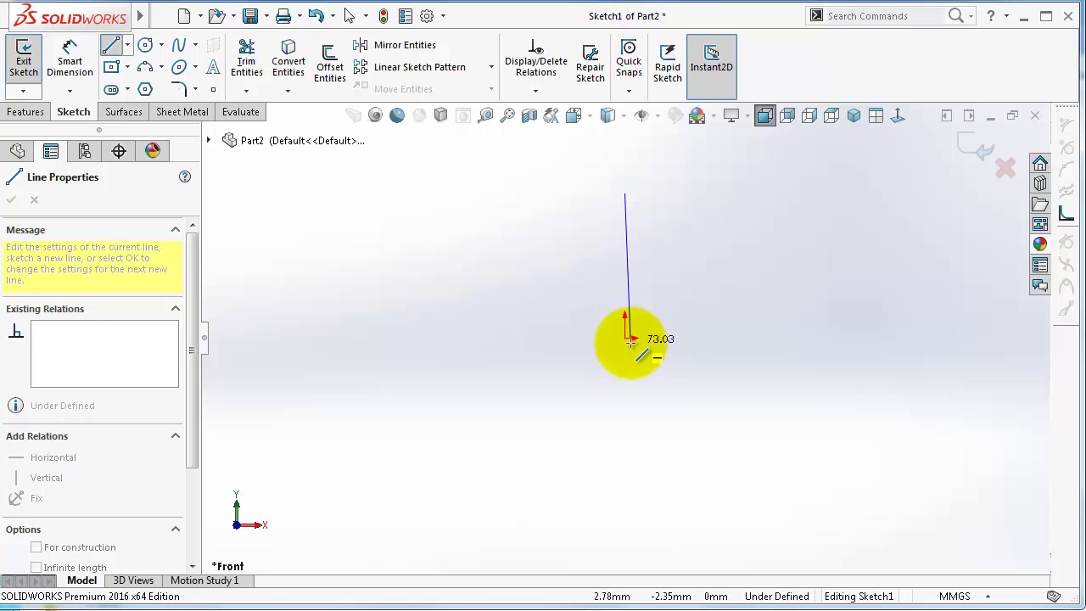
{"action": "left_click", "coordinate": [631, 343]}
{"action": "left_click", "coordinate": [625, 184]}
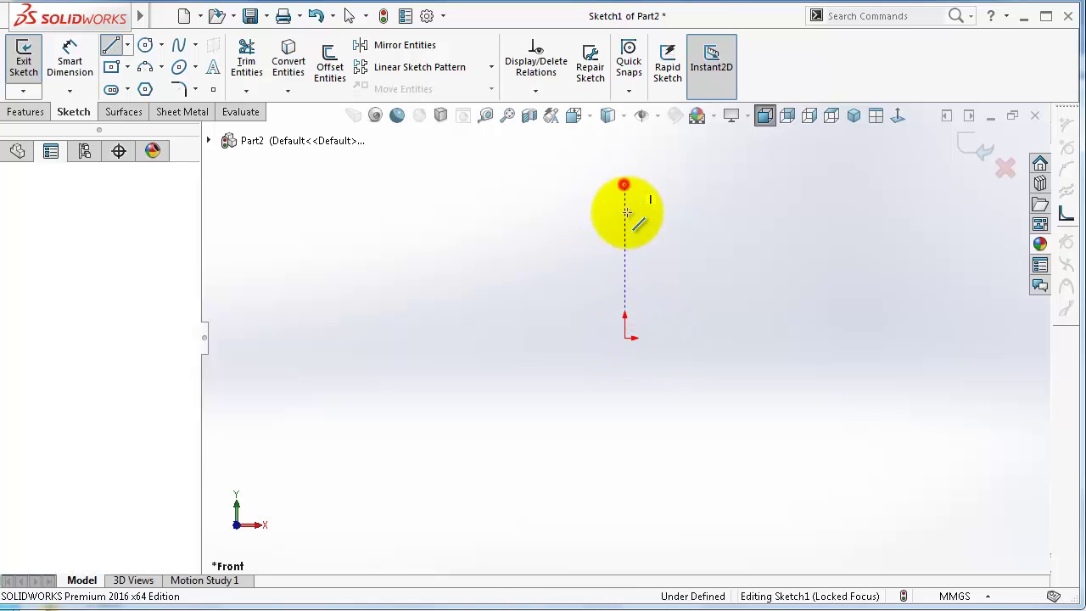
{"action": "left_click", "coordinate": [625, 338]}
{"action": "left_click", "coordinate": [810, 338]}
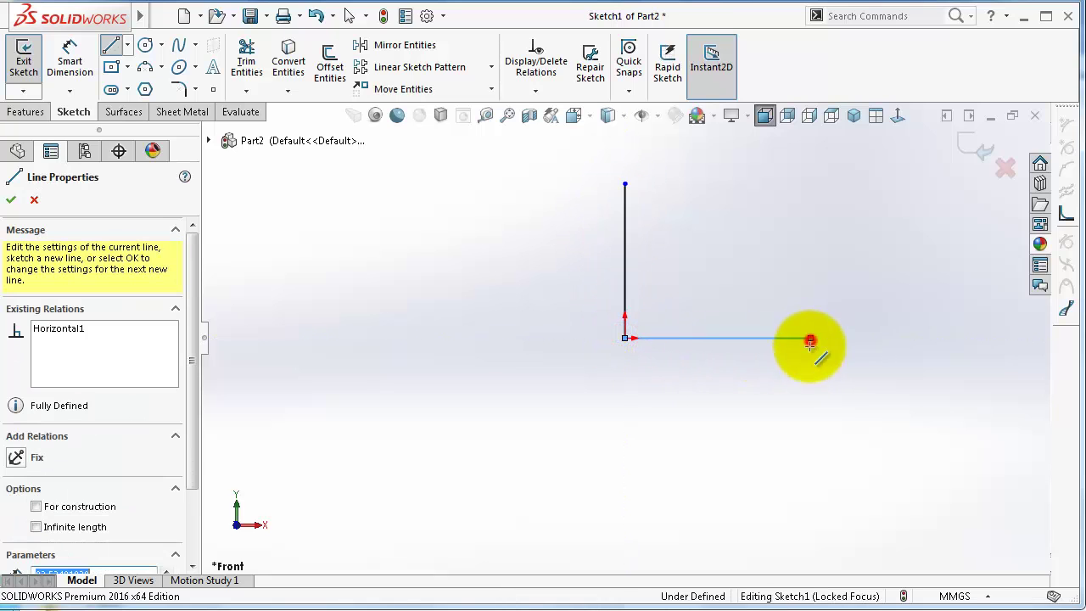
{"action": "key", "text": "Escape"}
- Dimension the horizontal line of the L profile at 100 mm
{"action": "key", "text": "d"}
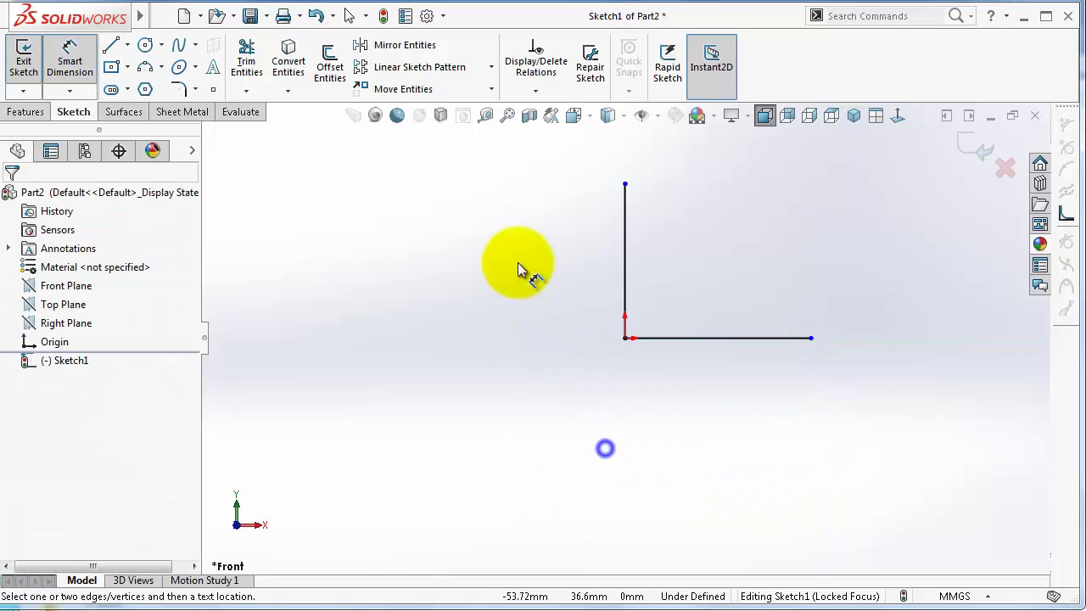
{"action": "left_click", "coordinate": [790, 342]}
{"action": "left_click", "coordinate": [790, 408]}
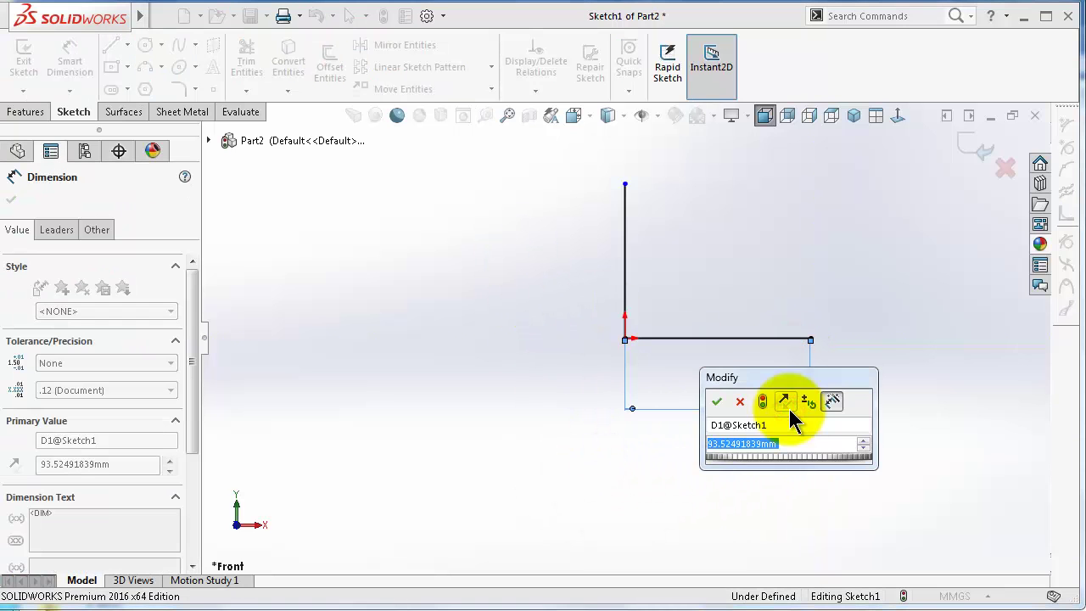
{"action": "type", "text": "100"}
{"action": "key", "text": "Return"}
{"action": "key", "text": "Escape"}
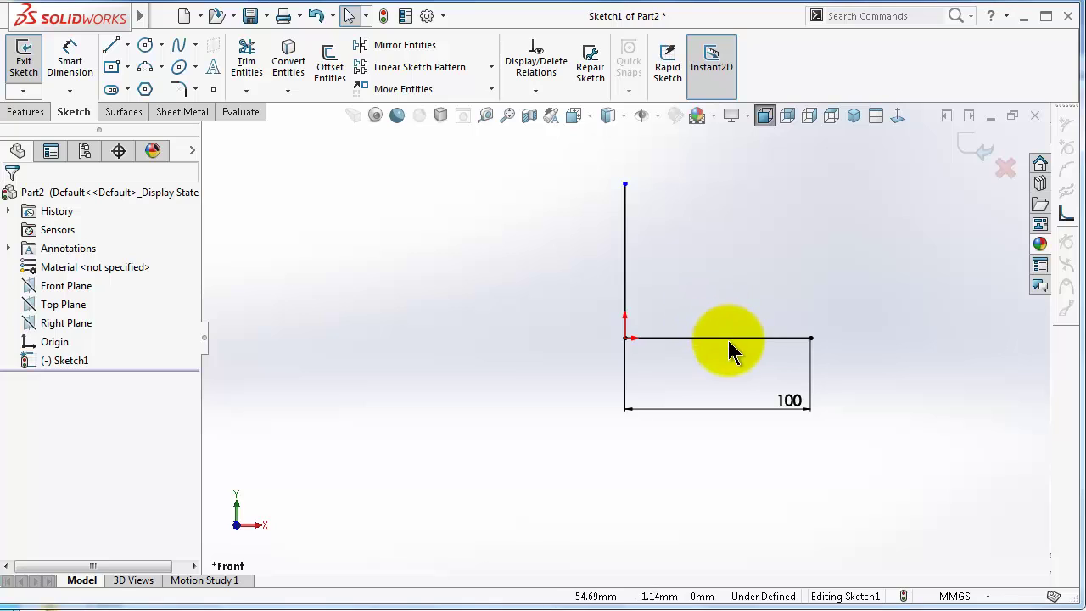
- Add an Equal relation between the horizontal and vertical lines of the L profile
{"action": "left_click", "coordinate": [744, 286]}
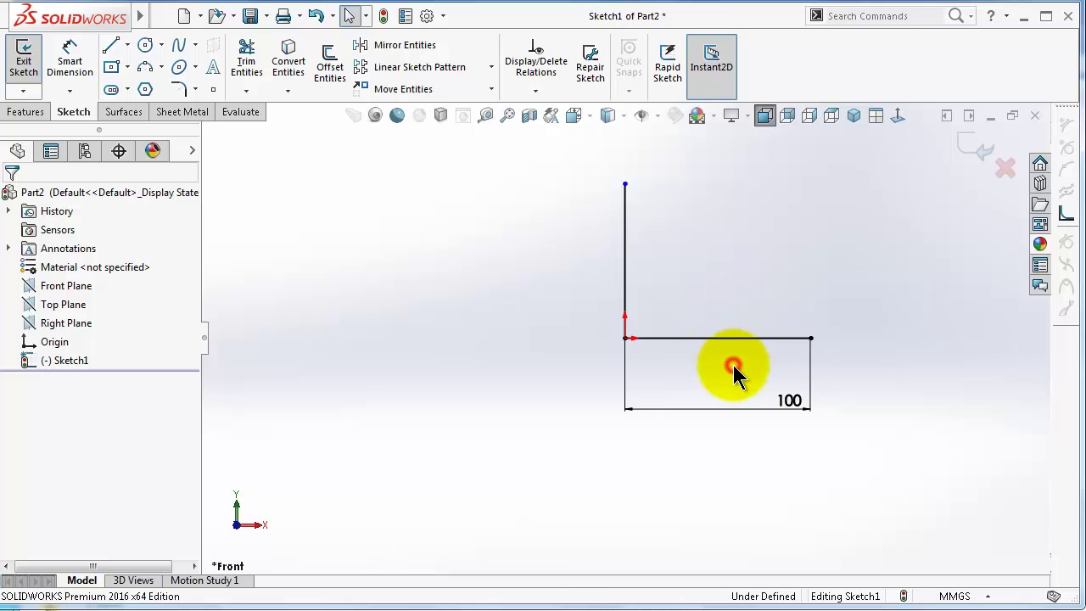
{"action": "left_click", "coordinate": [732, 339]}
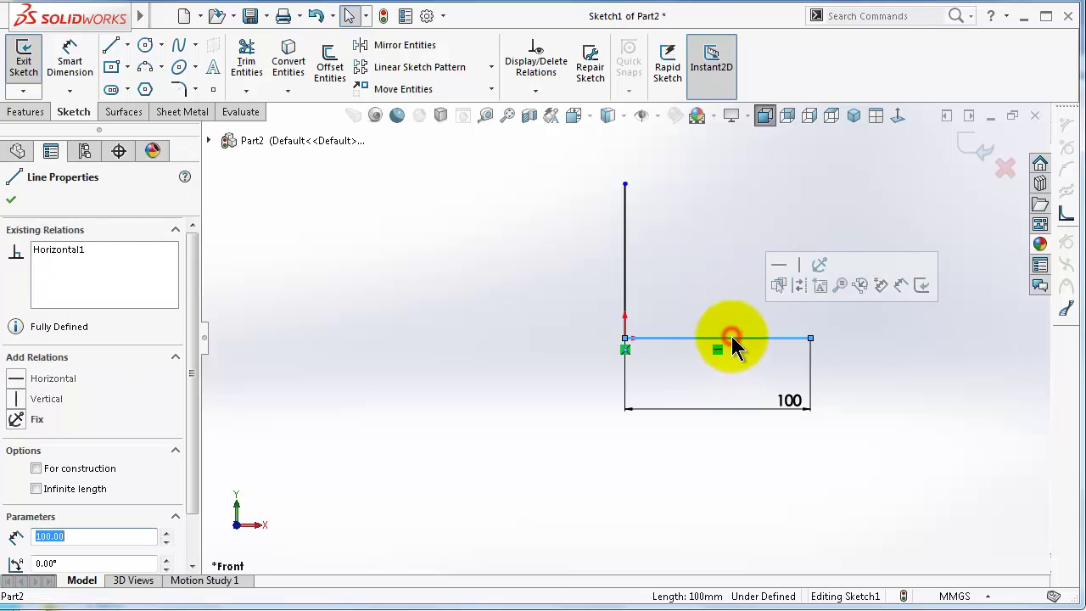
{"action": "left_click", "coordinate": [627, 269], "text": "ctrl"}
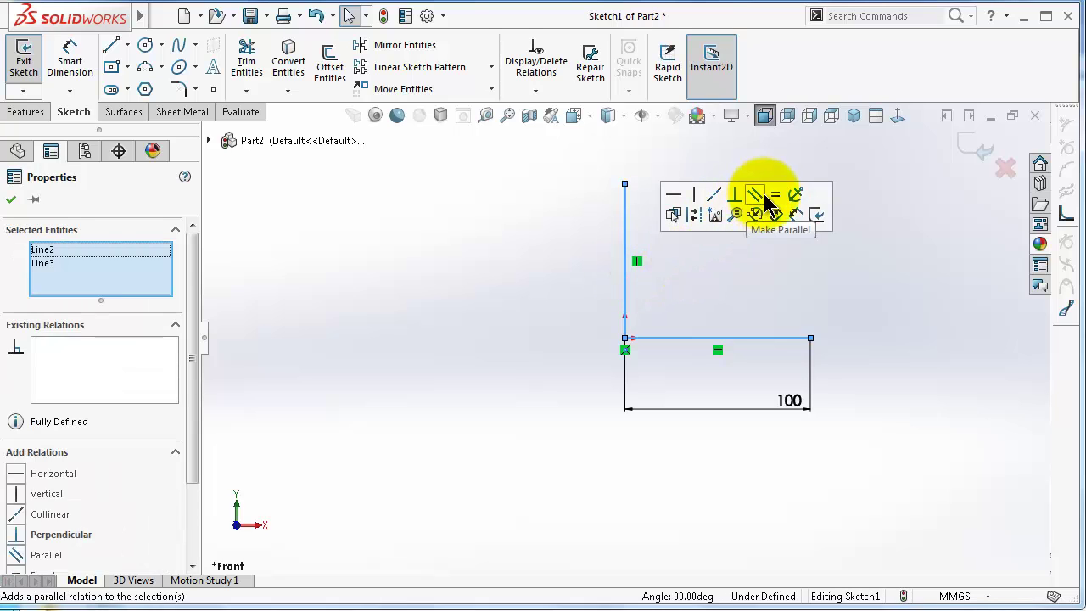
{"action": "left_click", "coordinate": [754, 214]}
{"action": "left_click", "coordinate": [737, 238]}
{"action": "middle_click_drag", "start_coordinate": [732, 277], "coordinate": [702, 309]}
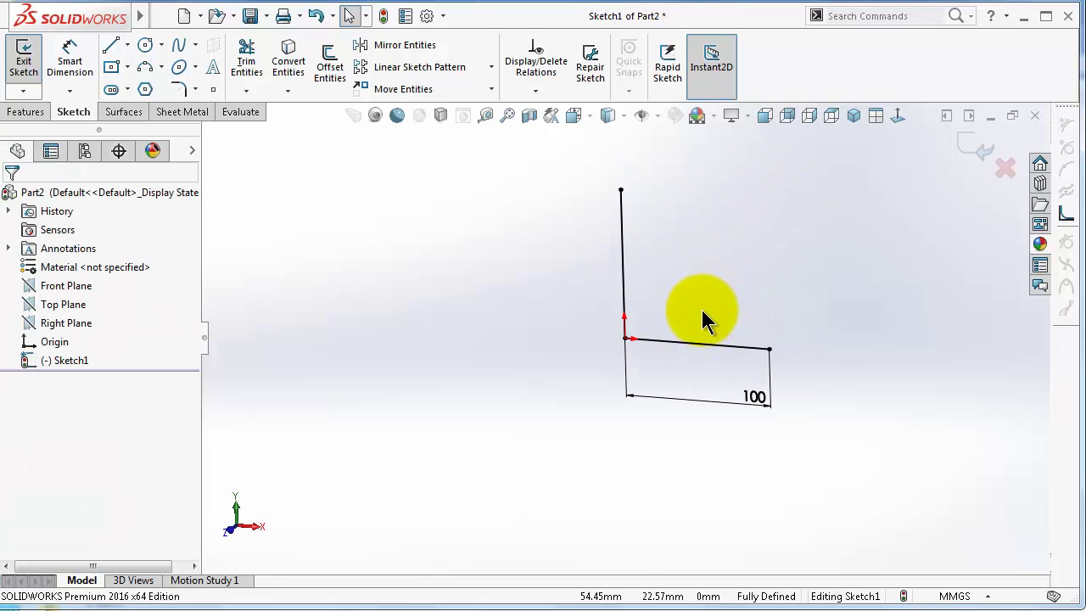
{"action": "middle_click_drag", "start_coordinate": [557, 262], "coordinate": [558, 267]}
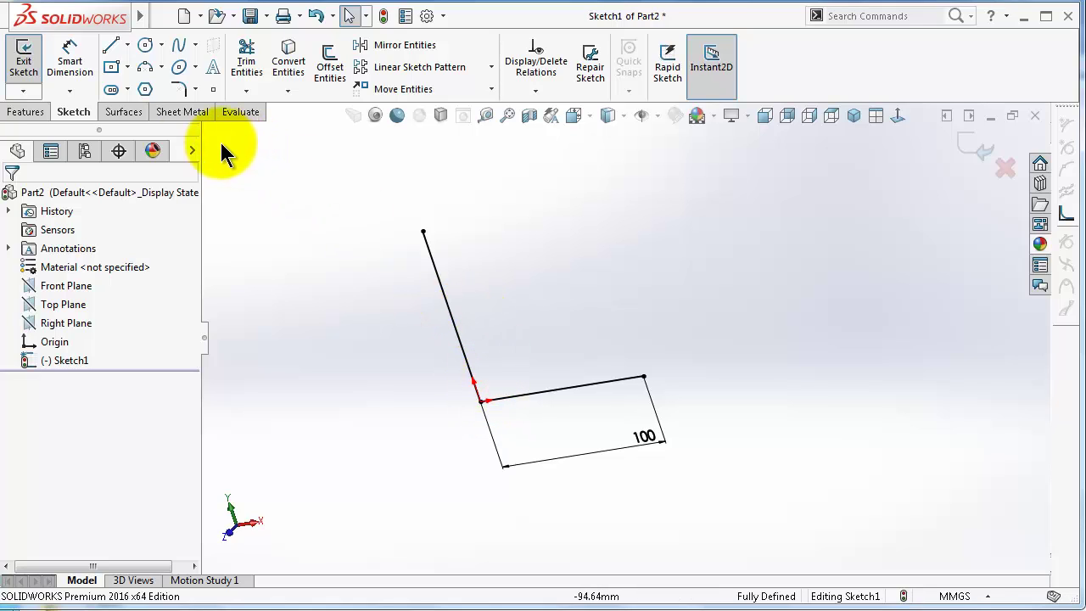
- Start a Base Flange from the L profile with a Blind depth of 100 mm
{"action": "left_click", "coordinate": [176, 115]}
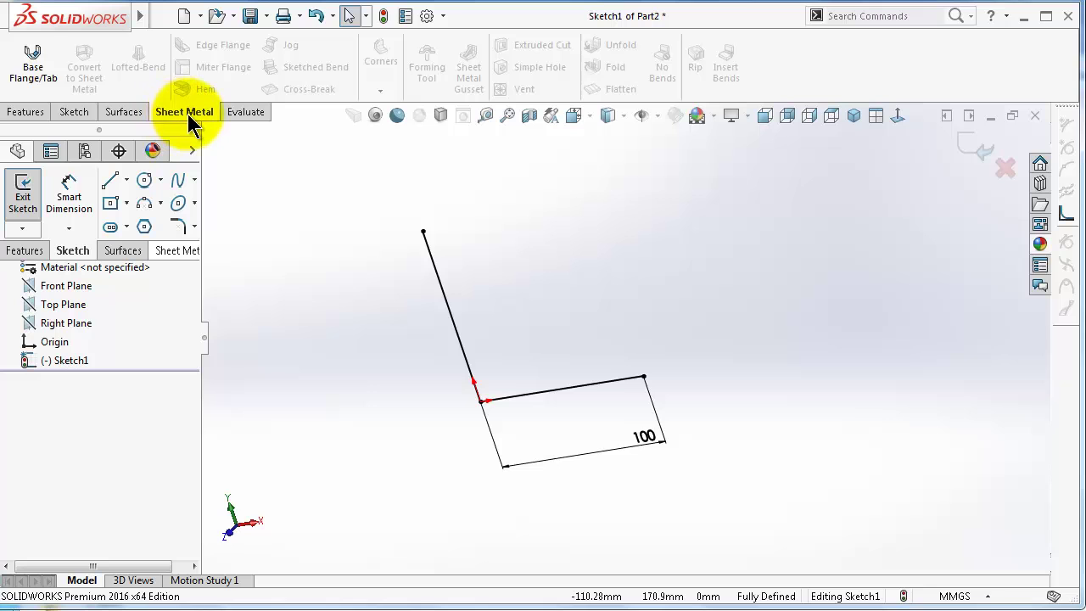
{"action": "left_click", "coordinate": [38, 72]}
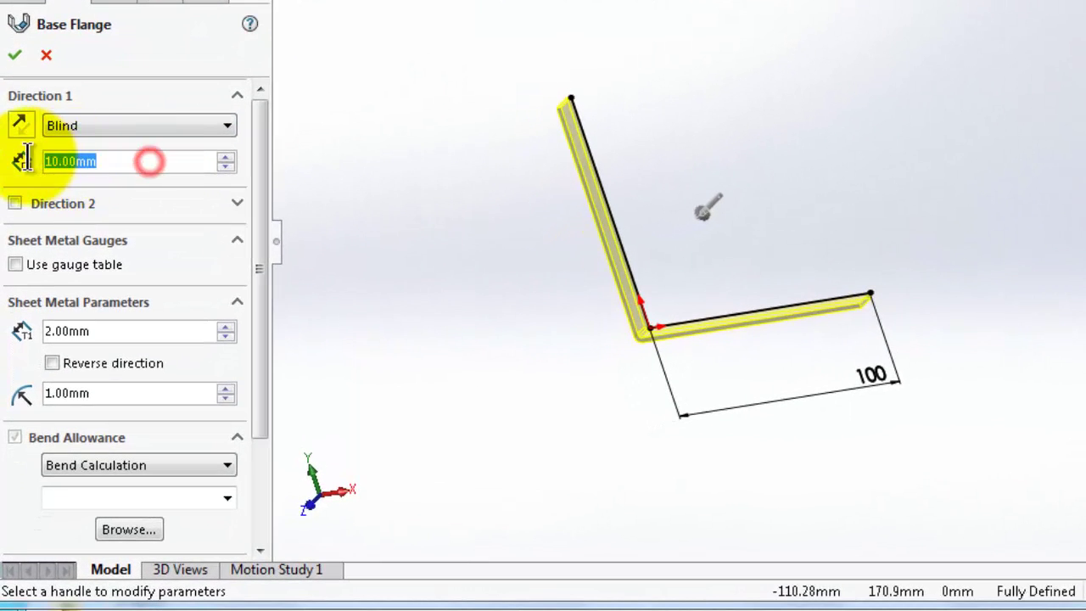
{"action": "type", "text": "100"}
{"action": "key", "text": "Return"}
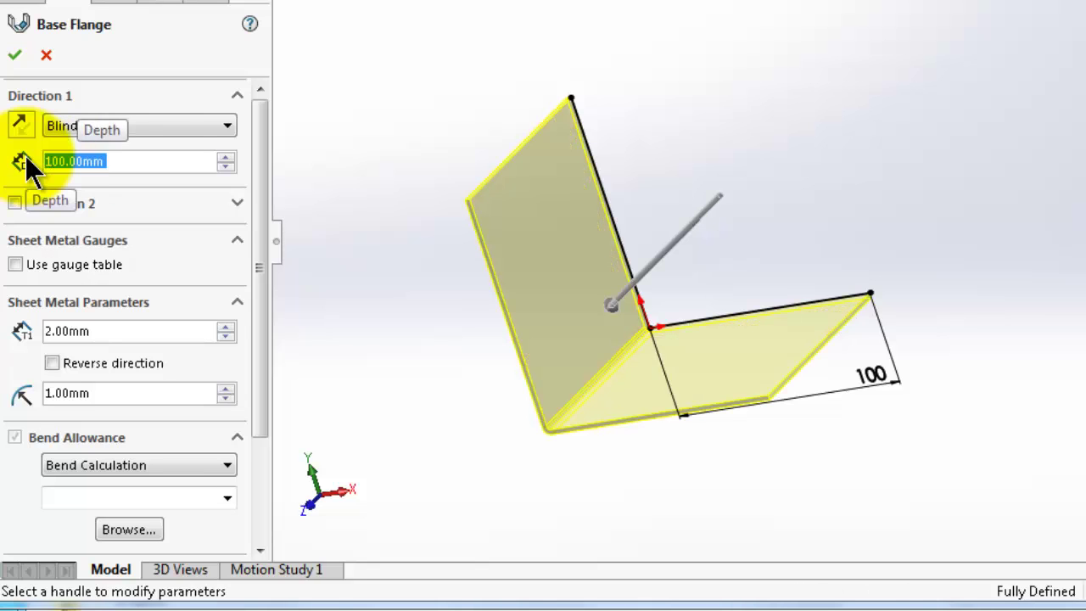
- Enable the gauge table for the base flange, choosing K-FACTOR MM SAMPLE and Gauge 4
{"action": "left_click_drag", "start_coordinate": [262, 154], "coordinate": [226, 224]}
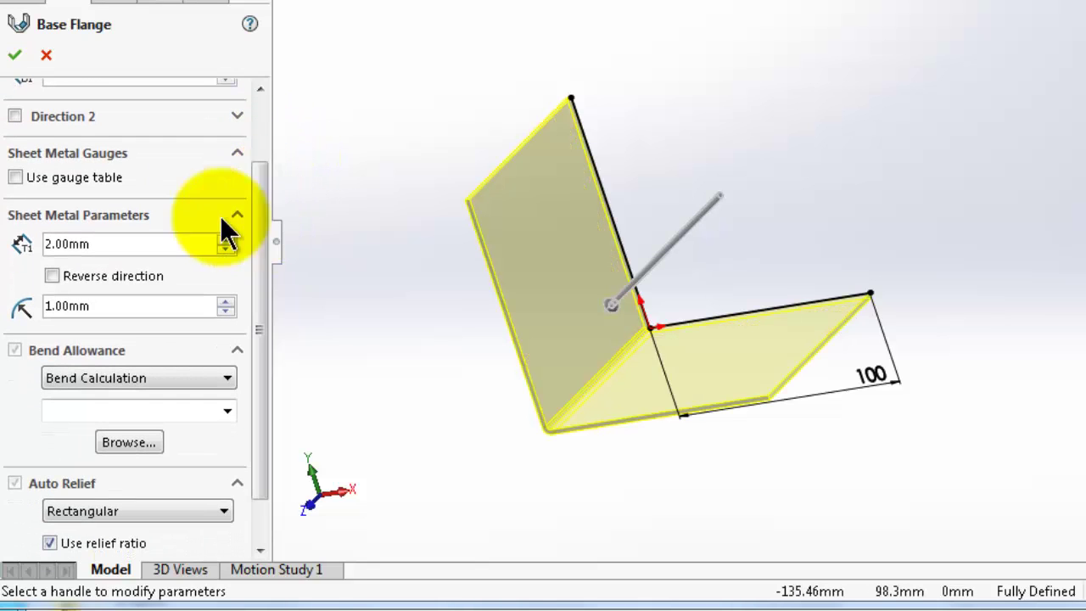
{"action": "left_click", "coordinate": [15, 177]}
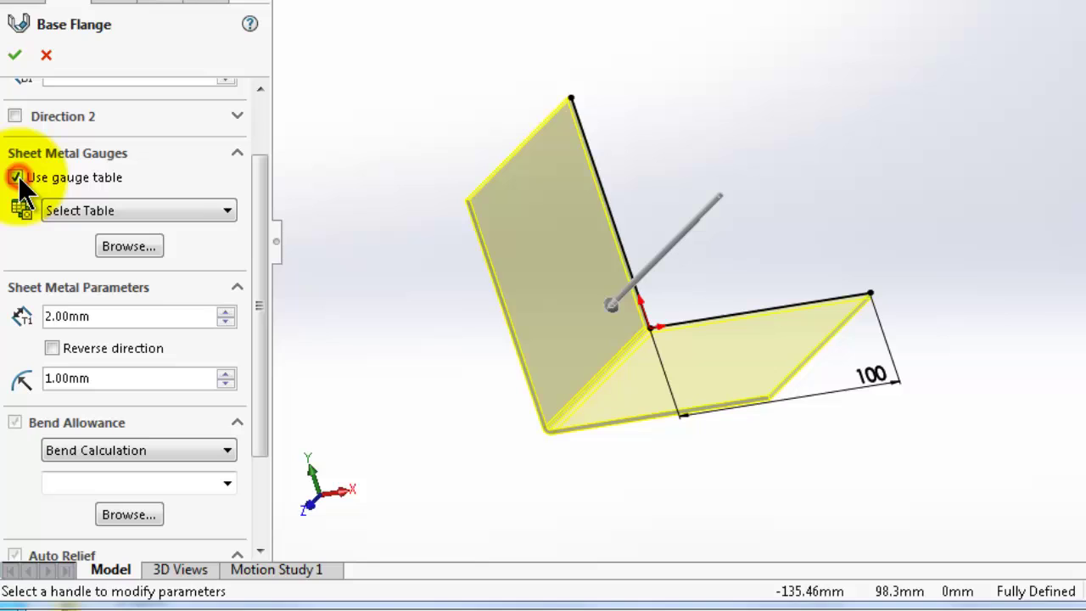
{"action": "left_click", "coordinate": [86, 212]}
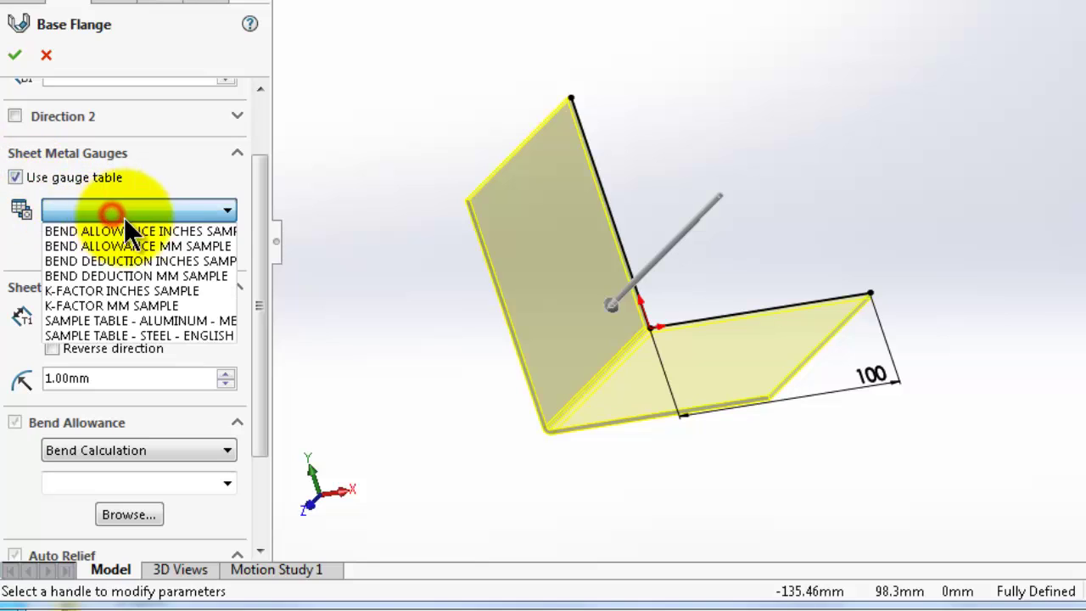
{"action": "left_click", "coordinate": [176, 306]}
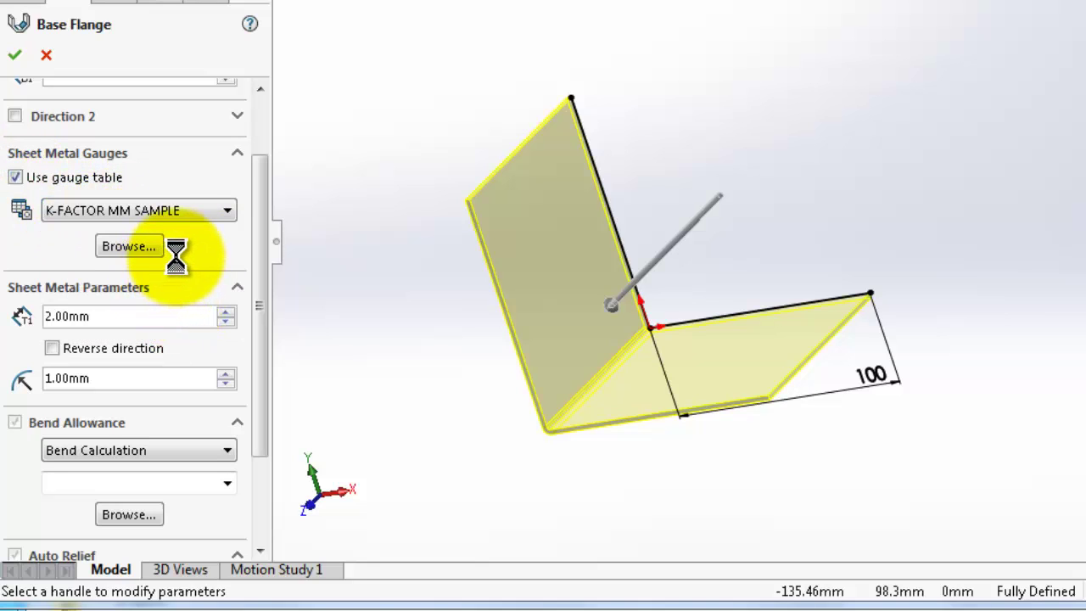
{"action": "left_click", "coordinate": [100, 348]}
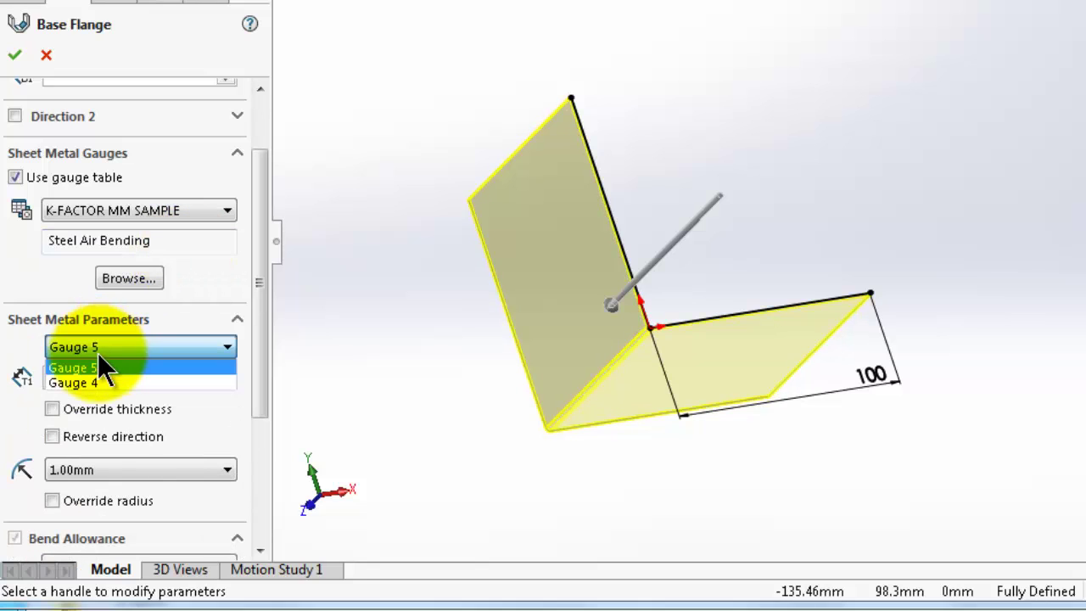
{"action": "left_click", "coordinate": [108, 380]}
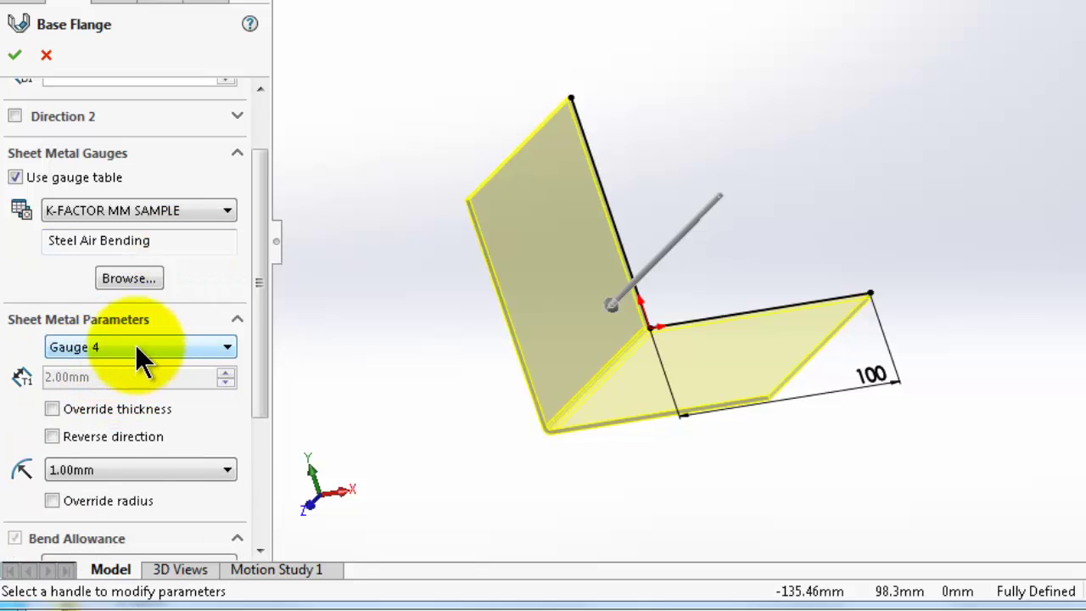
- Review the flange's Gauge Table bend allowance, set the bend radius to 2.00 mm and accept the base flange
{"action": "left_click_drag", "start_coordinate": [262, 319], "coordinate": [266, 394]}
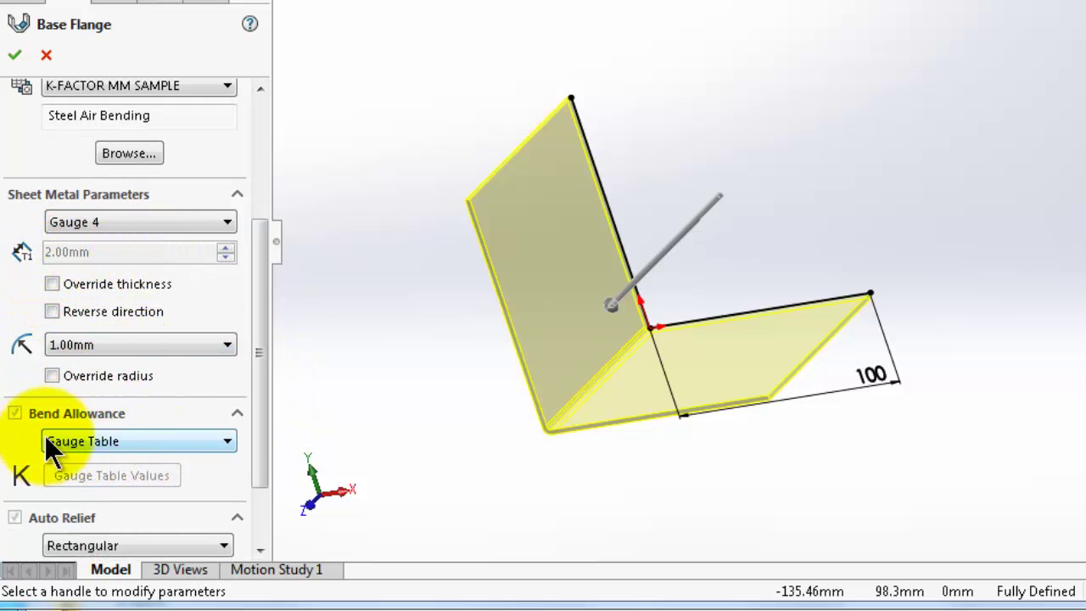
{"action": "scroll", "coordinate": [44, 435], "scroll_direction": "down", "scroll_amount": 2}
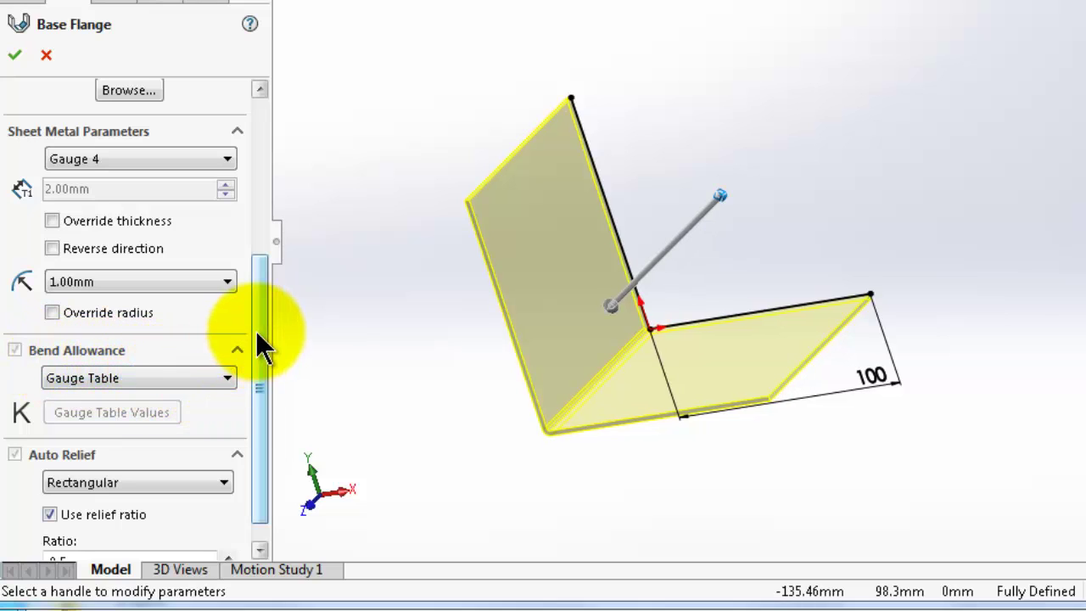
{"action": "left_click_drag", "start_coordinate": [256, 331], "coordinate": [254, 263]}
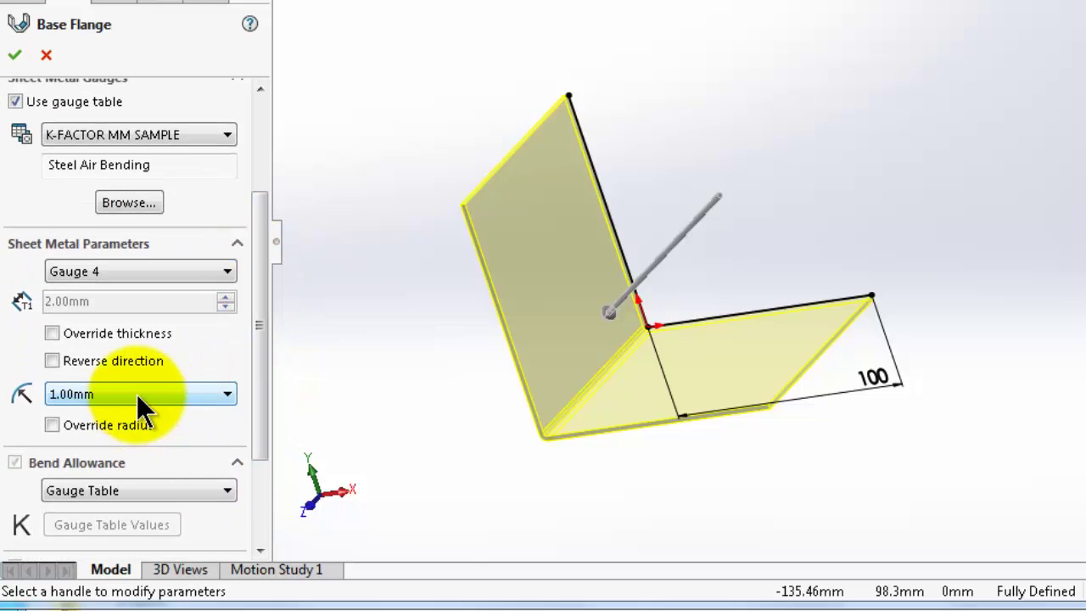
{"action": "left_click", "coordinate": [137, 395]}
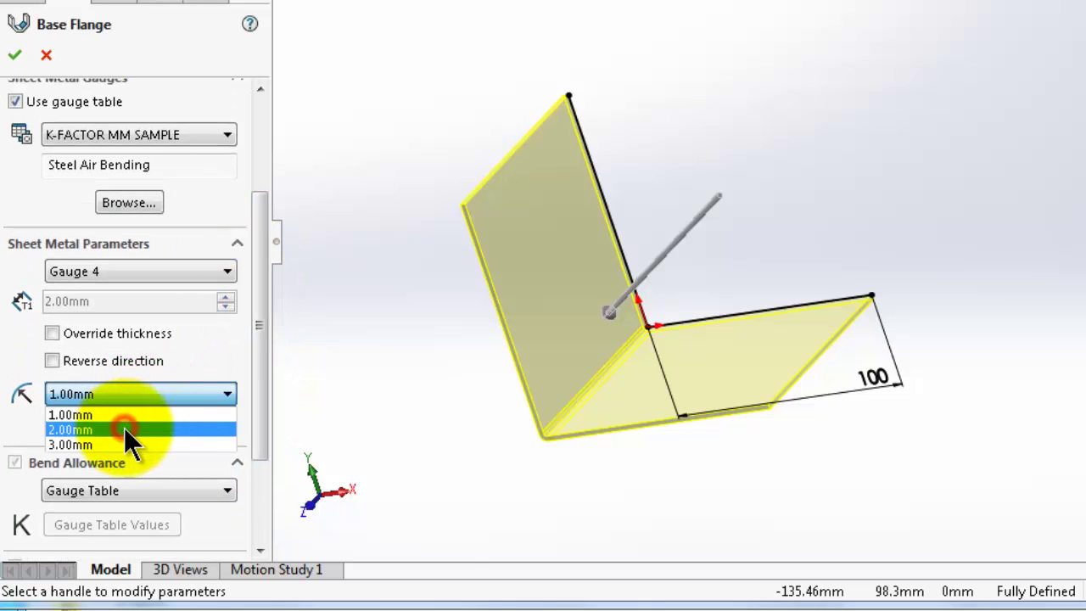
{"action": "left_click", "coordinate": [124, 429]}
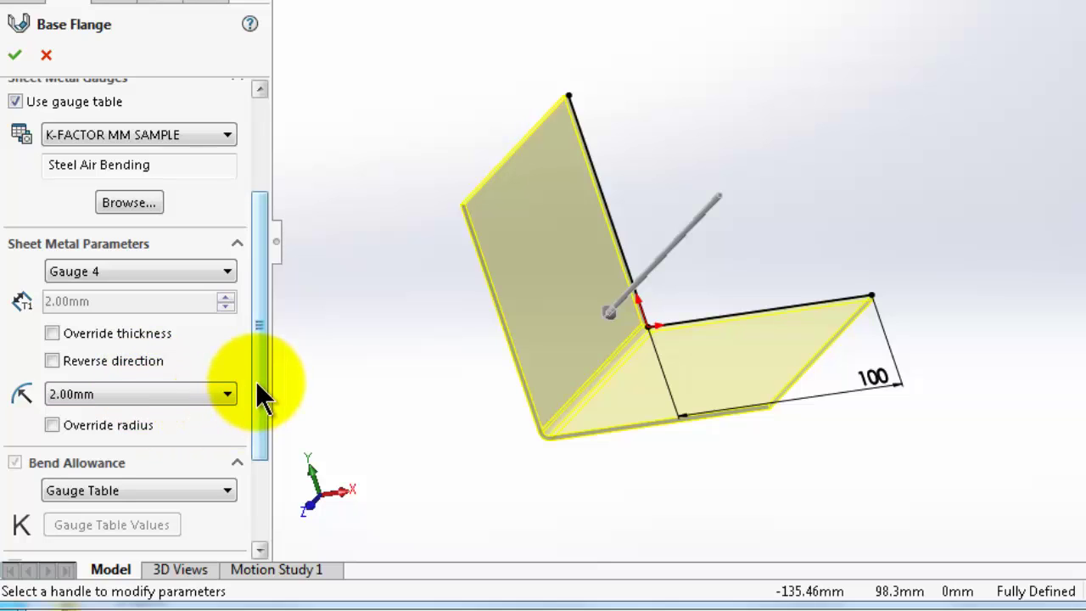
{"action": "left_click_drag", "start_coordinate": [257, 383], "coordinate": [257, 406]}
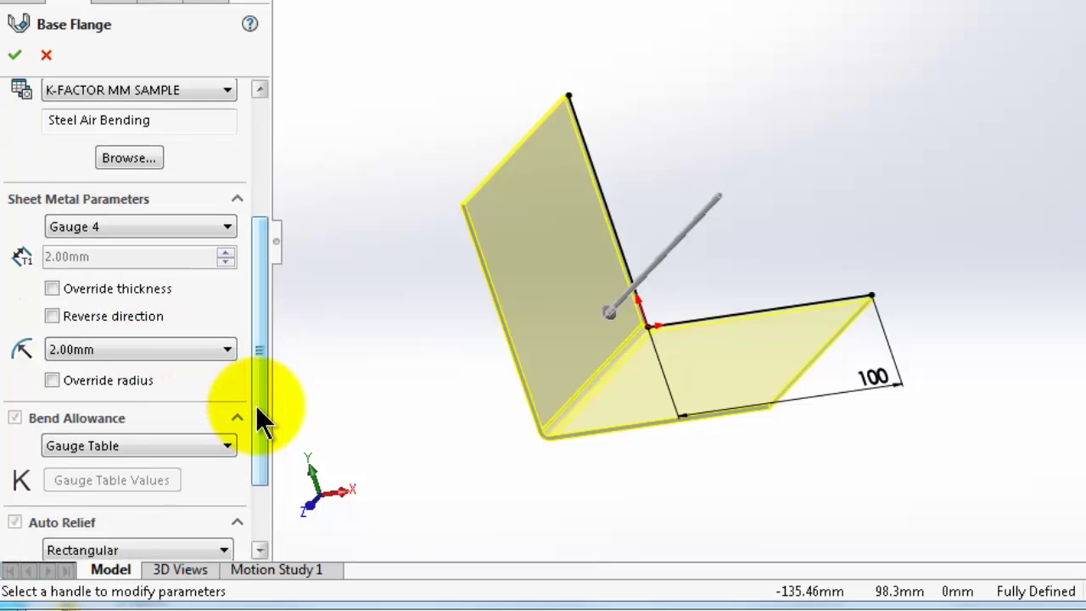
{"action": "left_click_drag", "start_coordinate": [256, 407], "coordinate": [274, 274]}
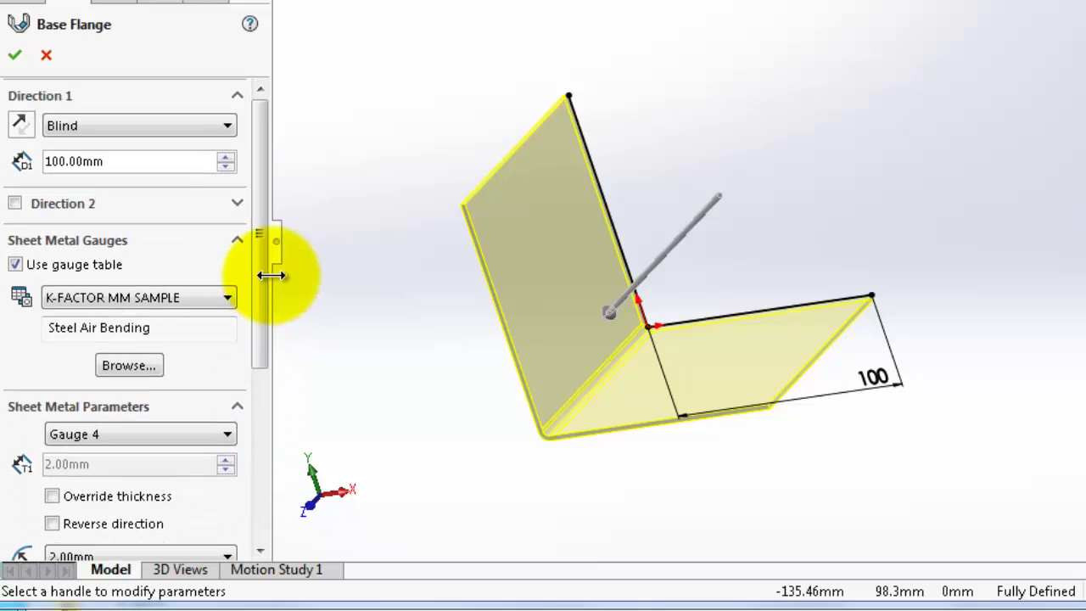
{"action": "left_click", "coordinate": [16, 55]}
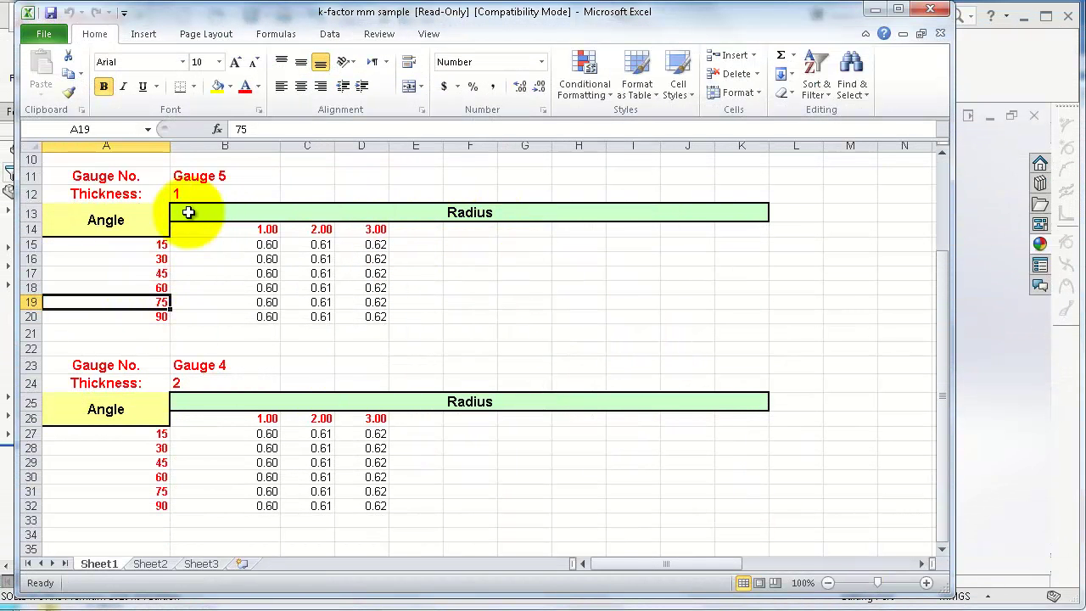
- Switch to Excel to examine the K-factor sample and K-Factor-ALL gauge tables, and check the workbook's download link in Notepad
{"action": "scroll", "coordinate": [374, 315], "scroll_direction": "down", "scroll_amount": 1}
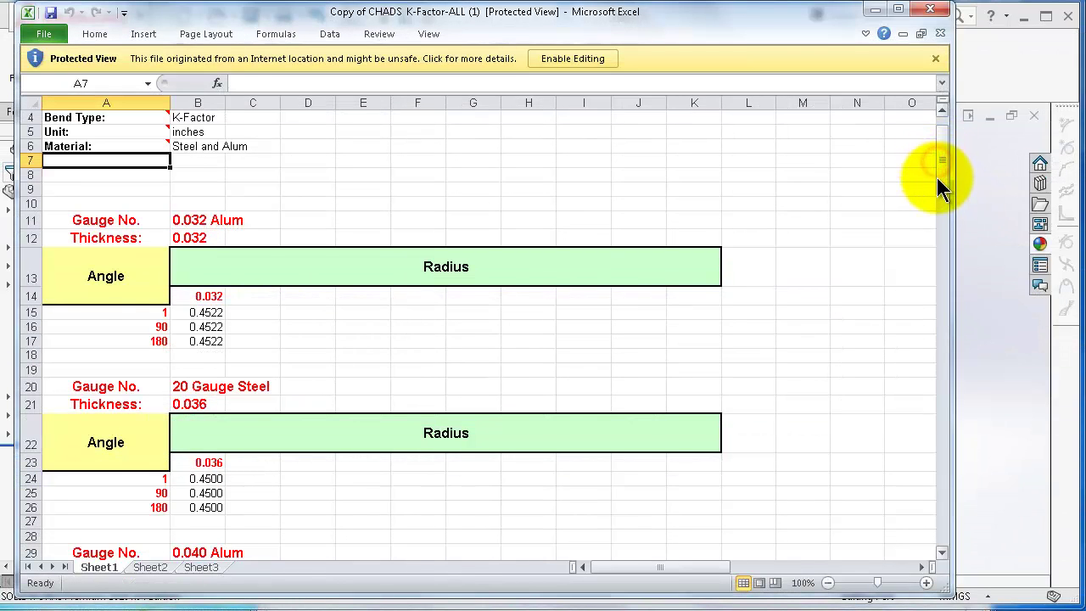
{"action": "left_click_drag", "start_coordinate": [937, 178], "coordinate": [936, 212]}
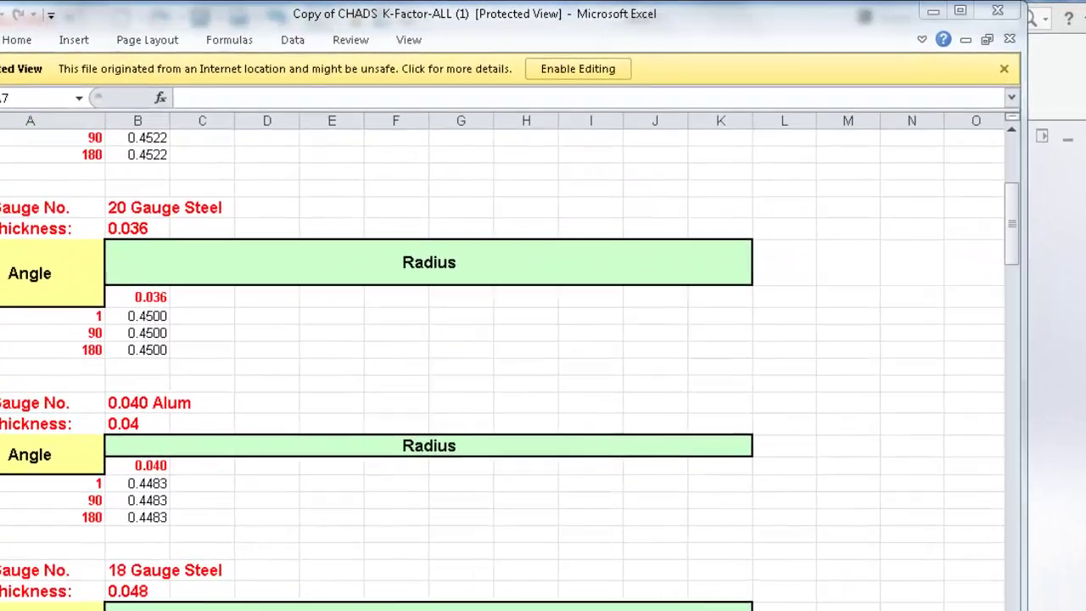
{"action": "key", "text": "alt+Tab"}
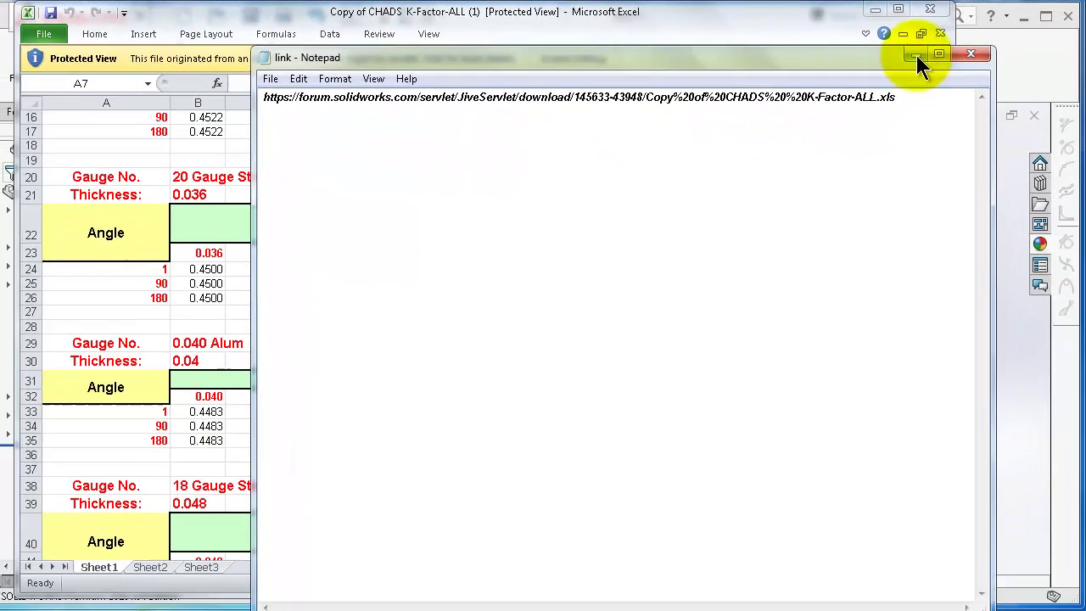
{"action": "left_click", "coordinate": [916, 55]}
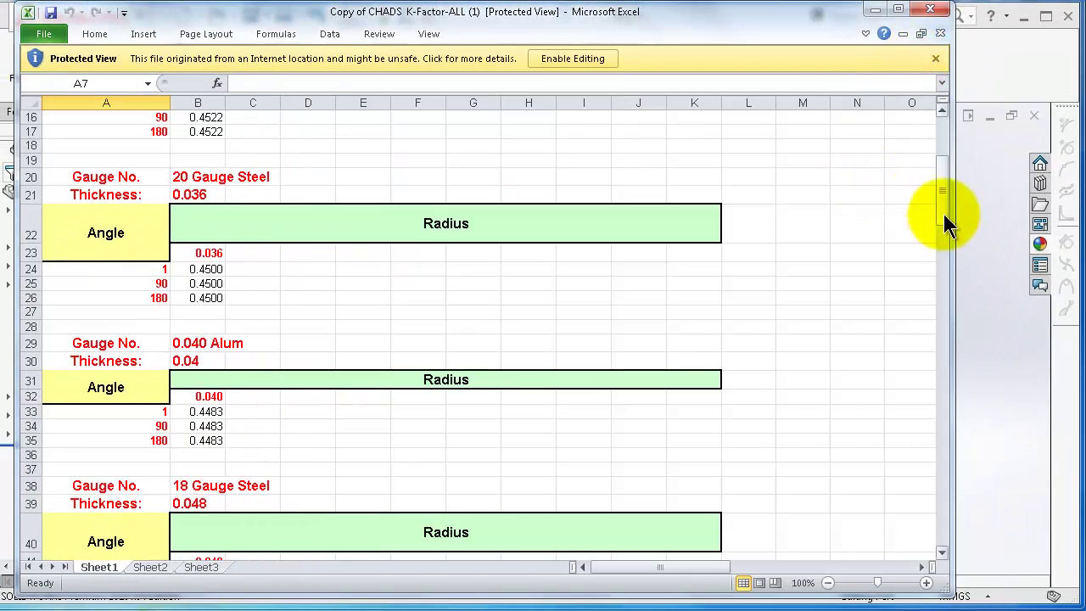
- Examine the thickness, radius and K-factor entries of the steel and aluminium gauge sections in the K-Factor-ALL workbook
{"action": "left_click_drag", "start_coordinate": [942, 214], "coordinate": [938, 145]}
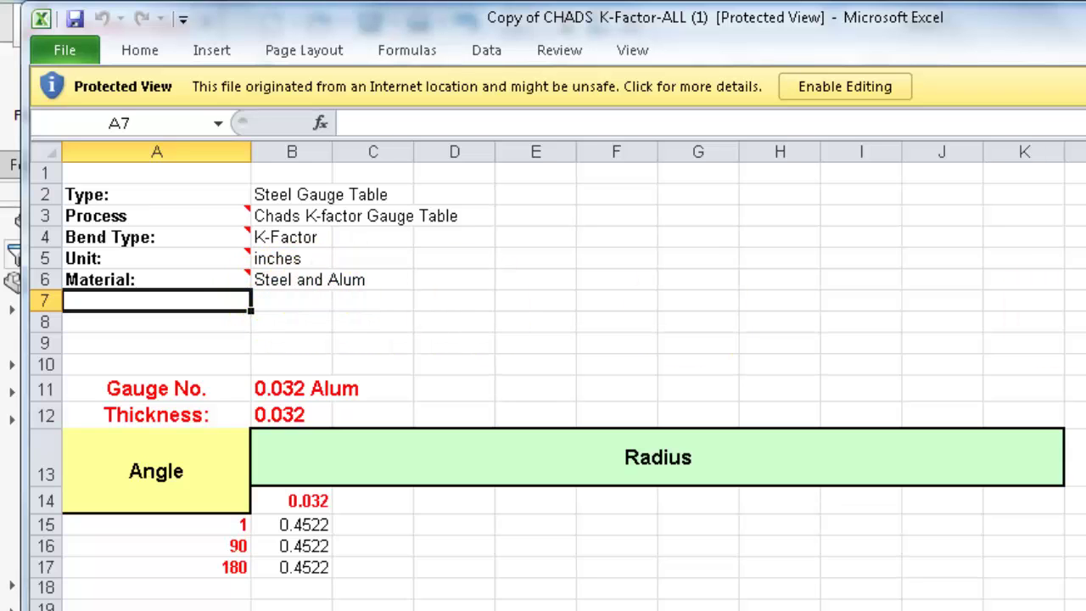
{"action": "scroll", "coordinate": [420, 373], "scroll_direction": "down", "scroll_amount": 3}
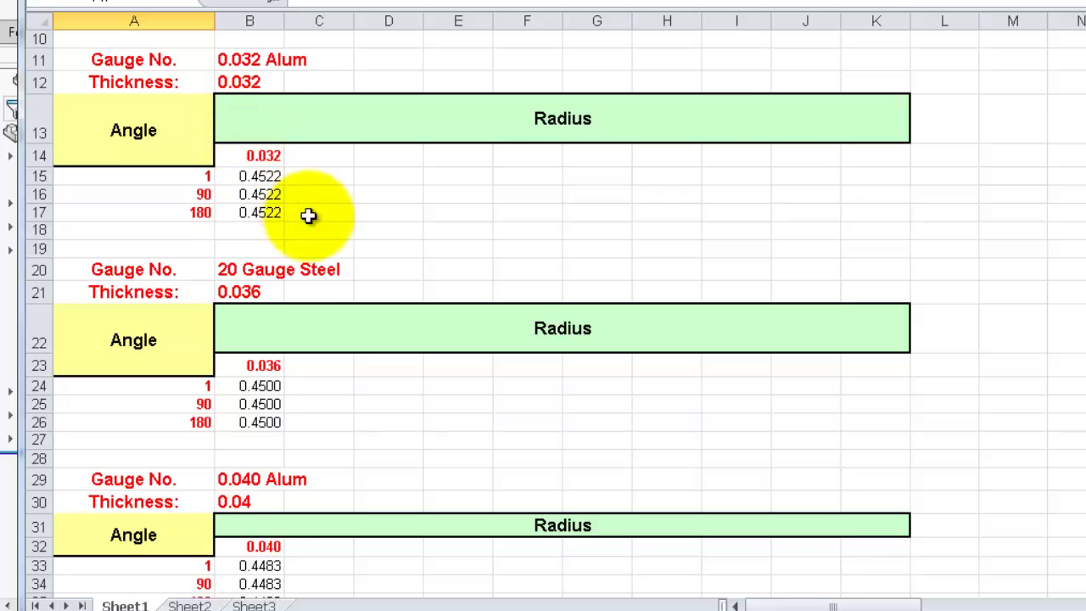
{"action": "scroll", "coordinate": [294, 138], "scroll_direction": "up", "scroll_amount": 1}
{"action": "scroll", "coordinate": [294, 138], "scroll_direction": "down", "scroll_amount": 1}
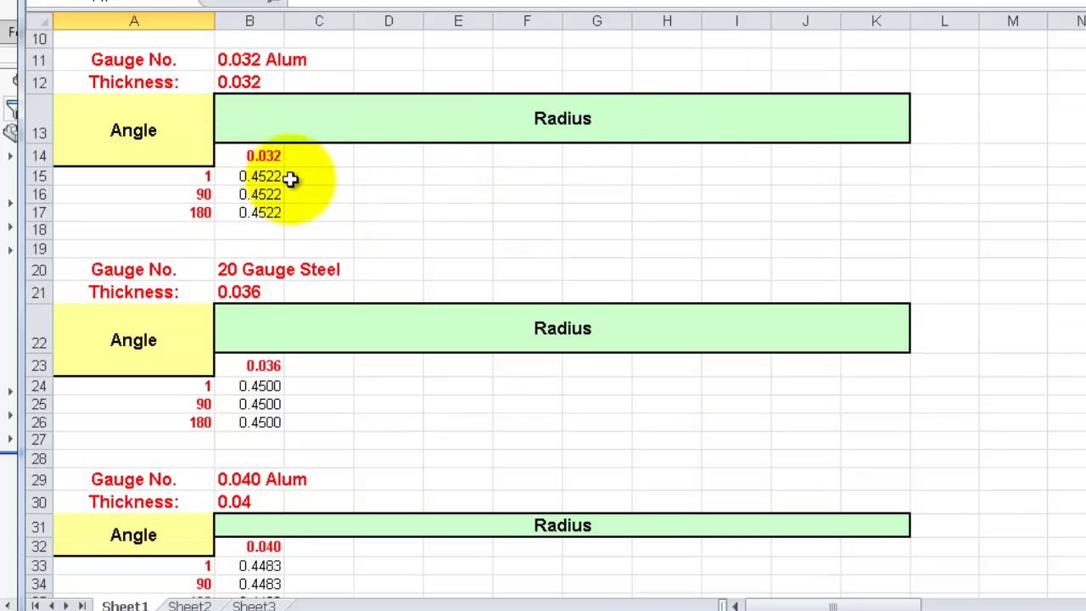
{"action": "scroll", "coordinate": [297, 321], "scroll_direction": "down", "scroll_amount": 3}
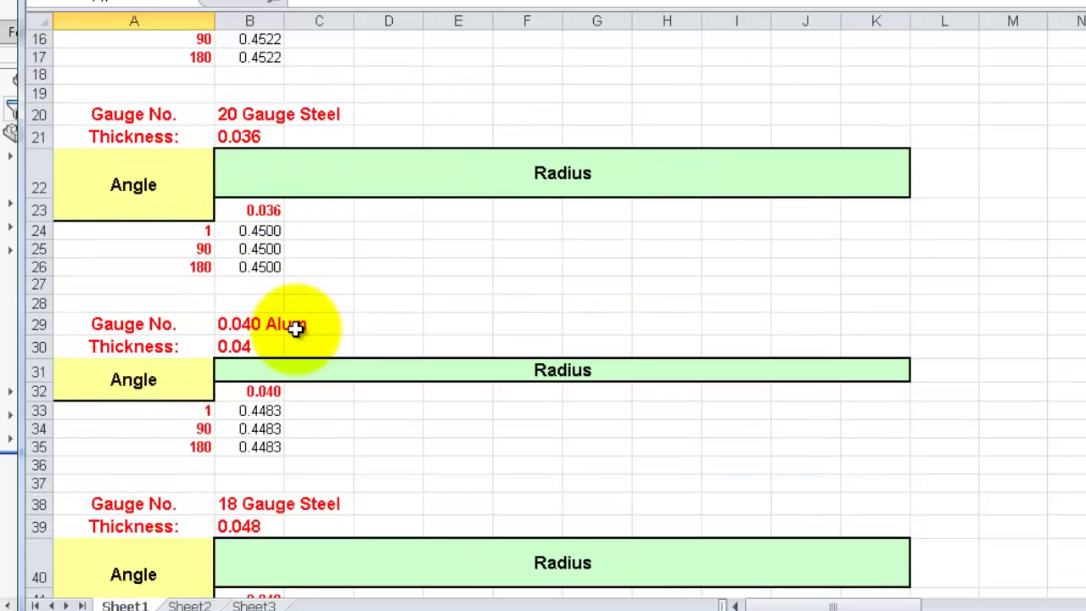
{"action": "scroll", "coordinate": [235, 337], "scroll_direction": "down", "scroll_amount": 5}
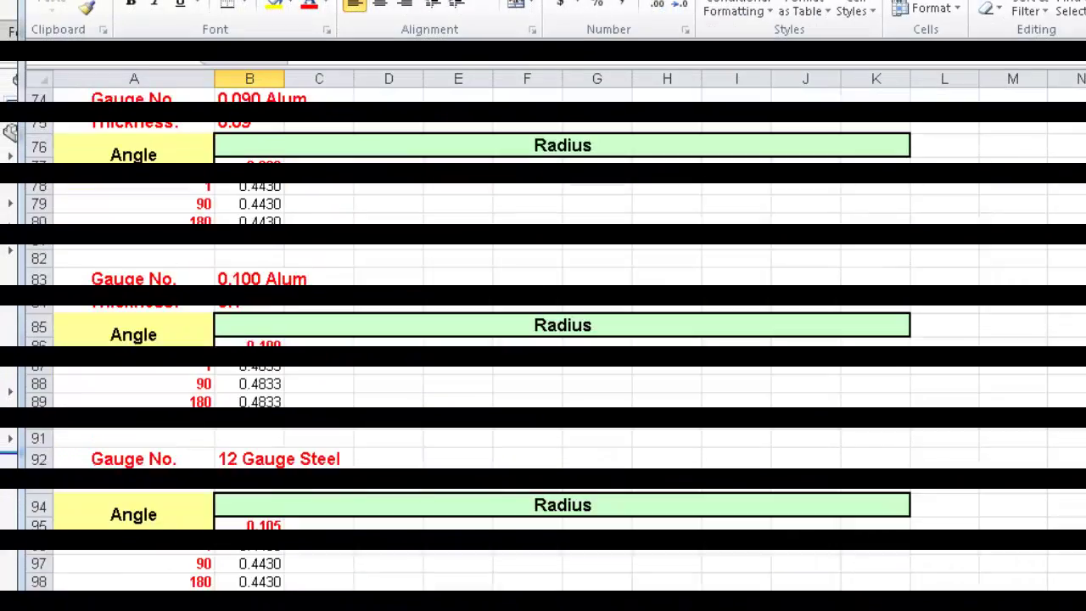
{"action": "scroll", "coordinate": [542, 339], "scroll_direction": "up", "scroll_amount": 14}
{"action": "scroll", "coordinate": [543, 339], "scroll_direction": "up", "scroll_amount": 4}
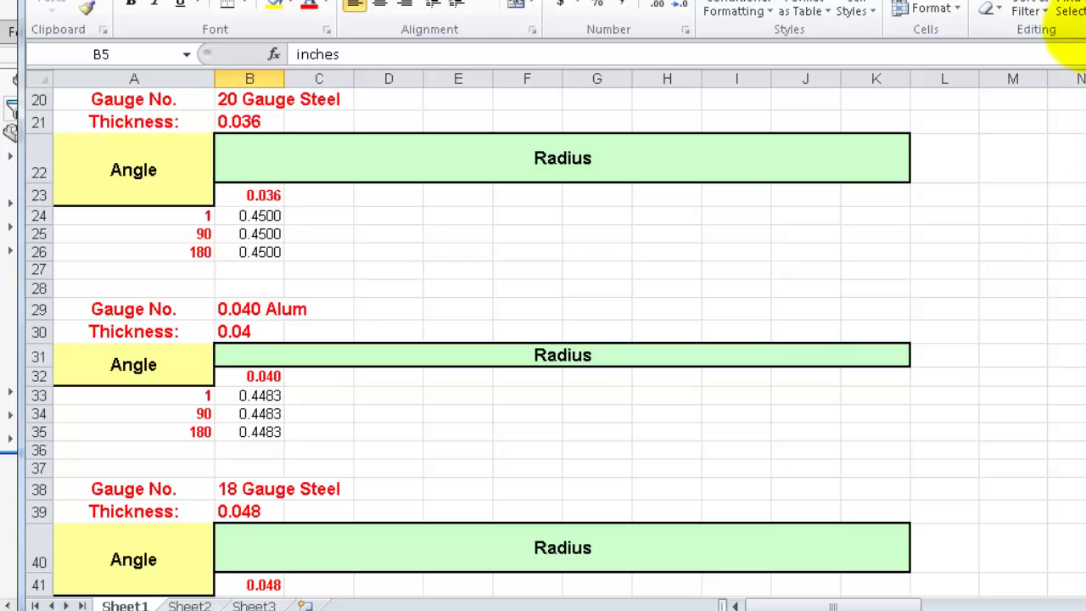
- Set the gauge table's Unit in cell B5 to millimeters
{"action": "scroll", "coordinate": [293, 170], "scroll_direction": "up", "scroll_amount": 6}
{"action": "left_click", "coordinate": [292, 170]}
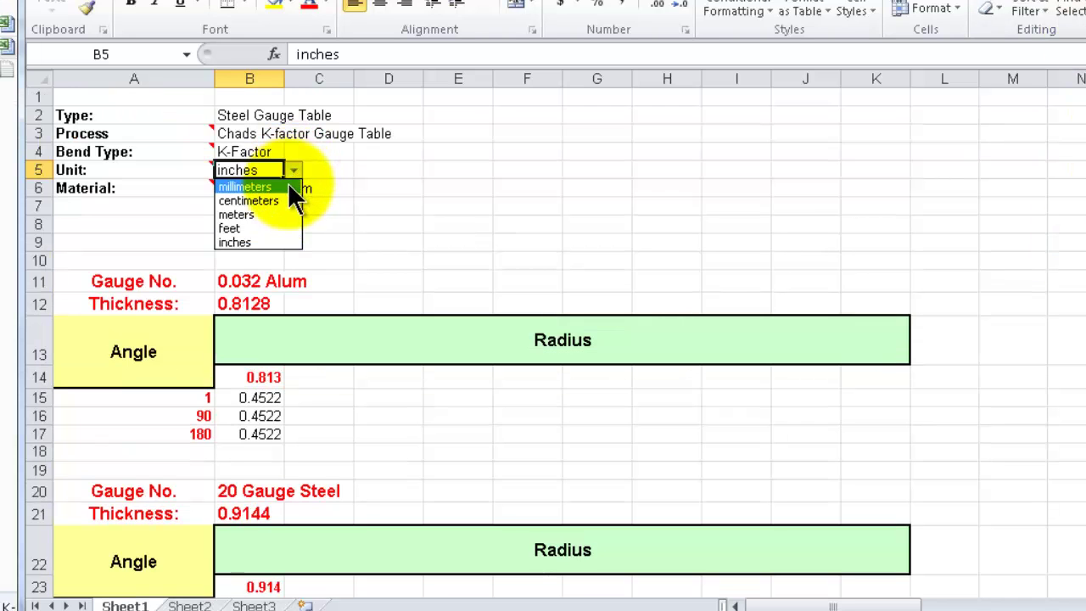
{"action": "left_click", "coordinate": [273, 186]}
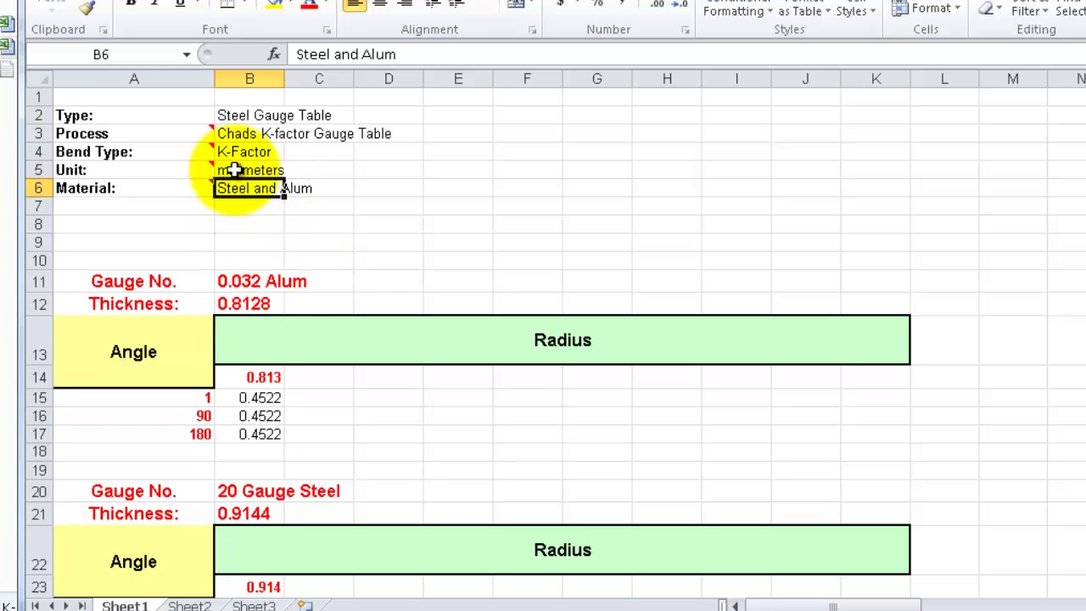
{"action": "key", "text": "Up"}
{"action": "key", "text": "Up"}
{"action": "key", "text": "Up"}
{"action": "key", "text": "Up"}
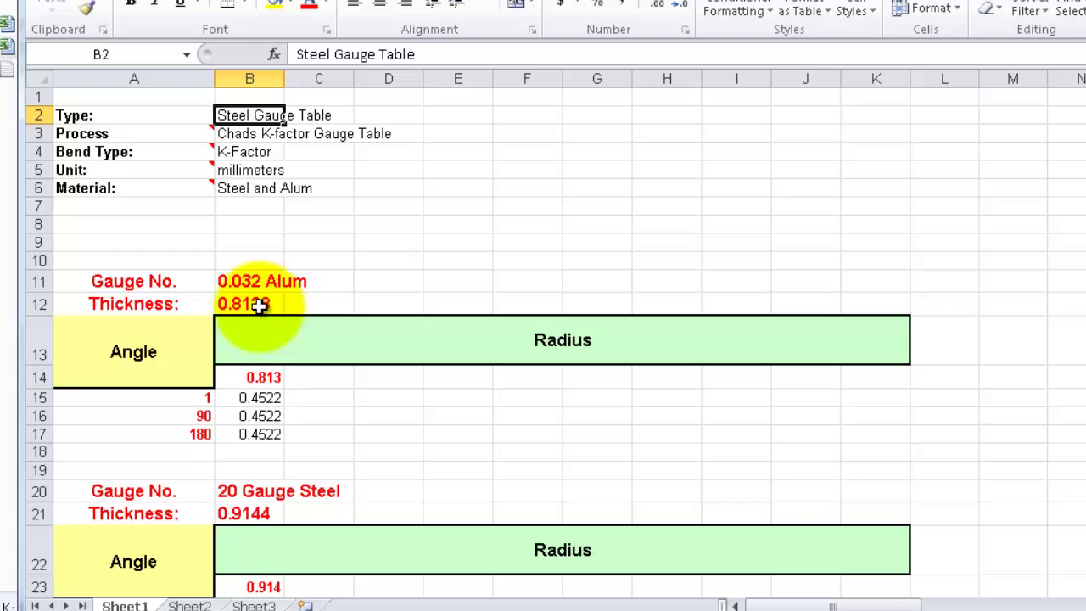
- Strip the millimetre conversion from the 0.032 Alum thickness in cell B12, leaving the plain value 0.032
{"action": "left_click", "coordinate": [257, 305]}
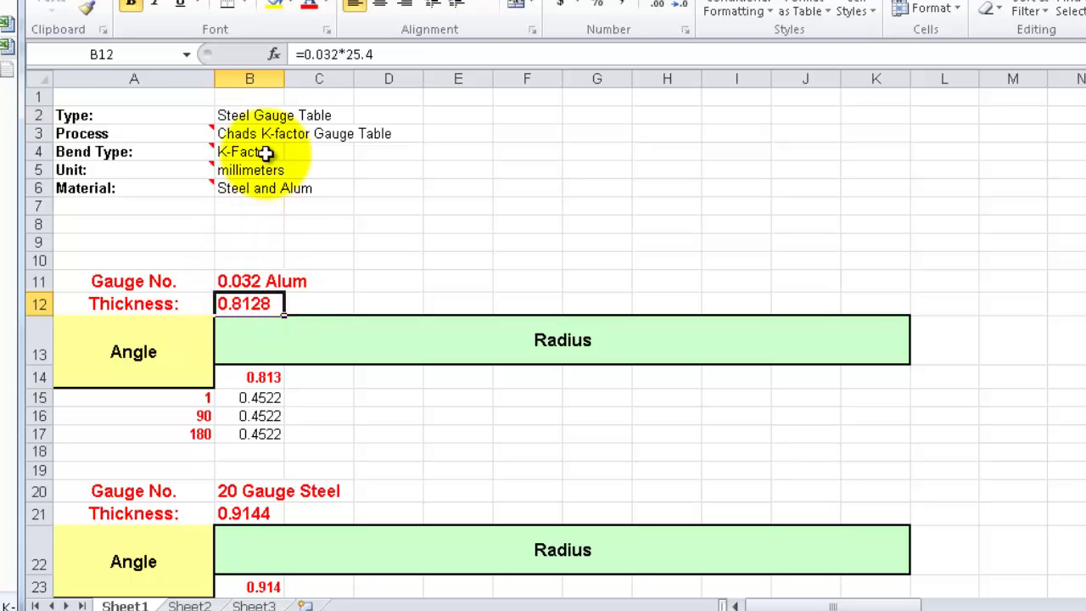
{"action": "left_click", "coordinate": [373, 53]}
{"action": "left_click_drag", "start_coordinate": [373, 53], "coordinate": [302, 53]}
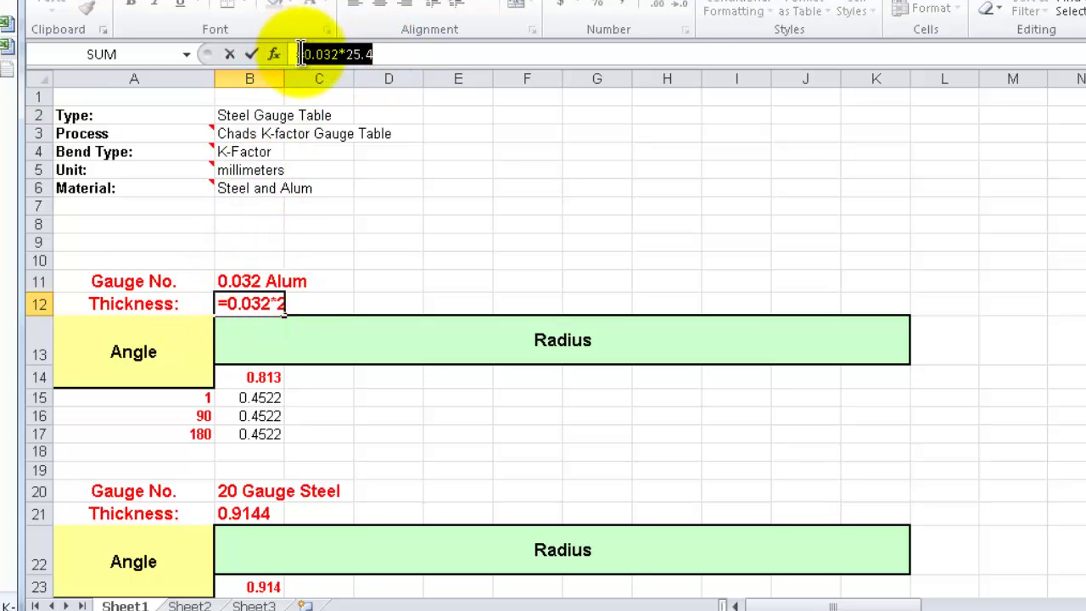
{"action": "left_click", "coordinate": [303, 53]}
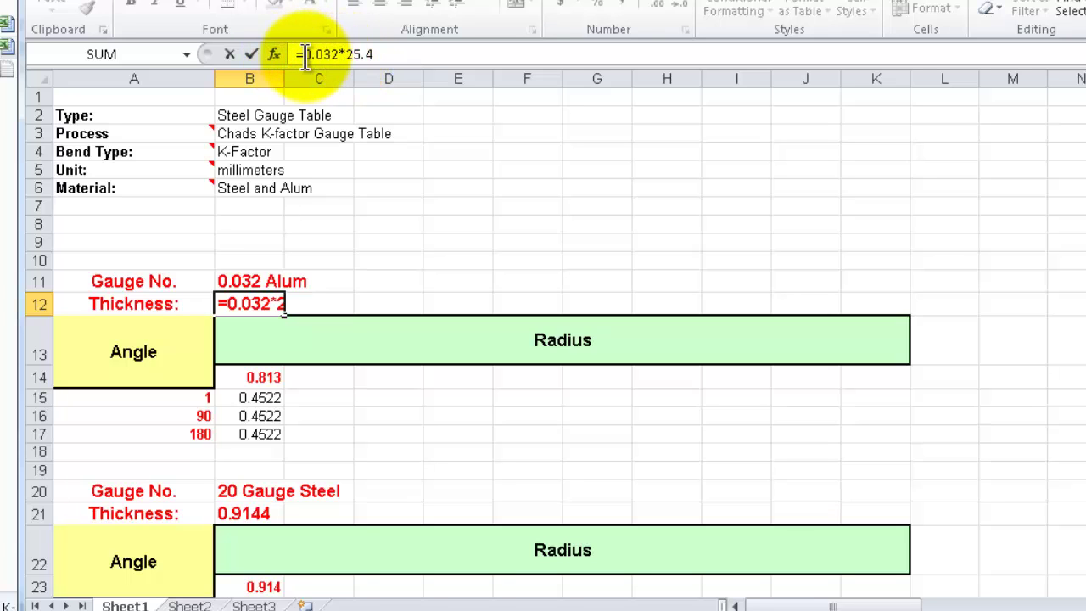
{"action": "left_click_drag", "start_coordinate": [303, 53], "coordinate": [290, 58]}
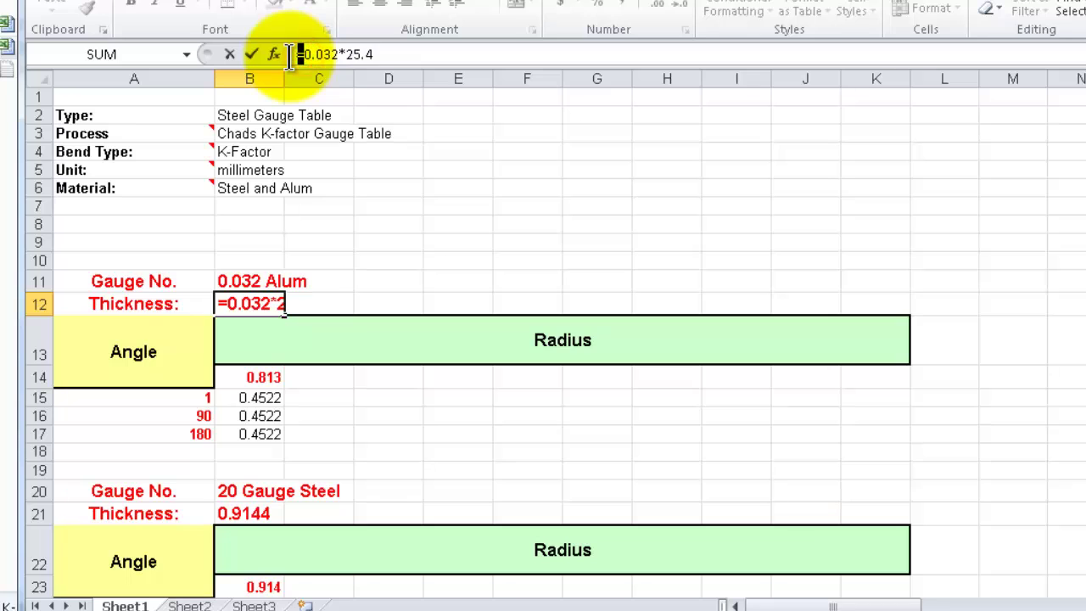
{"action": "key", "text": "Delete"}
{"action": "left_click_drag", "start_coordinate": [374, 54], "coordinate": [338, 55]}
{"action": "key", "text": "Delete"}
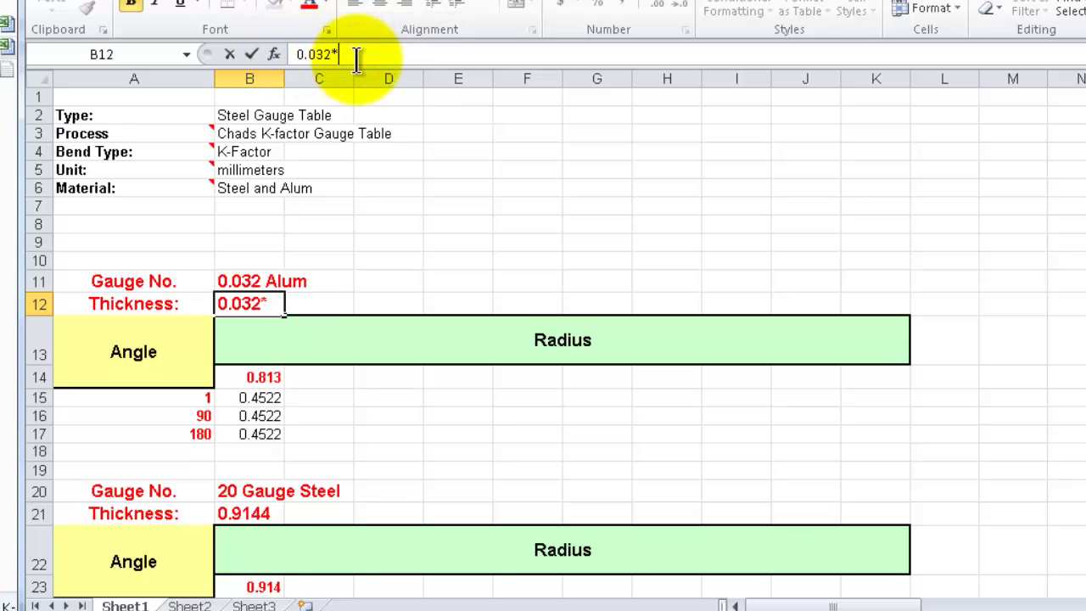
{"action": "left_click", "coordinate": [170, 304]}
- Enter the formula =0.032*25.4 for the 0.032 Alum thickness in cell B12
{"action": "left_click", "coordinate": [246, 303]}
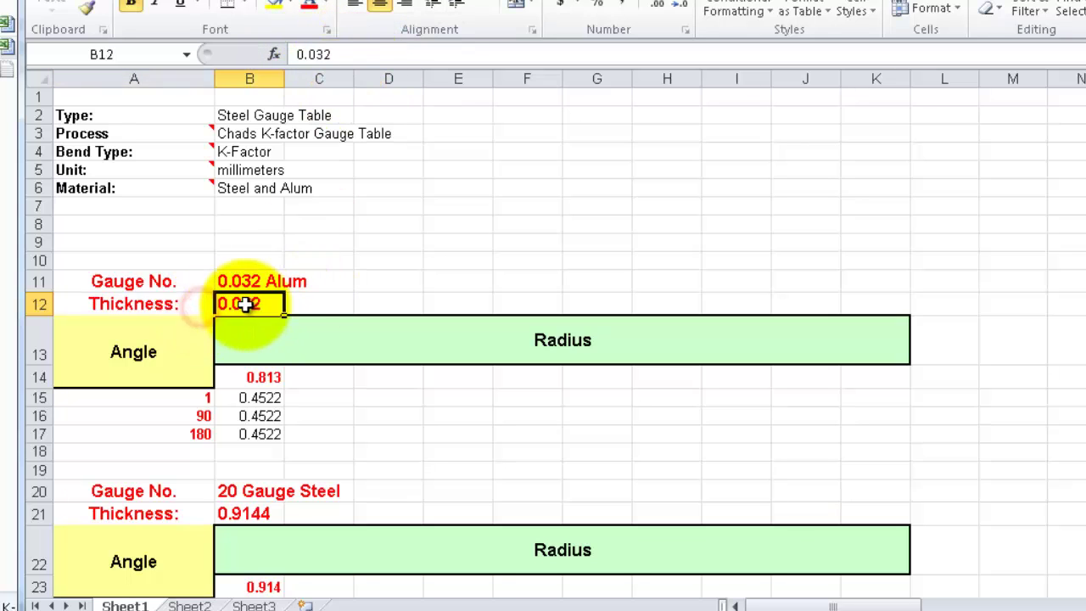
{"action": "left_click", "coordinate": [298, 54]}
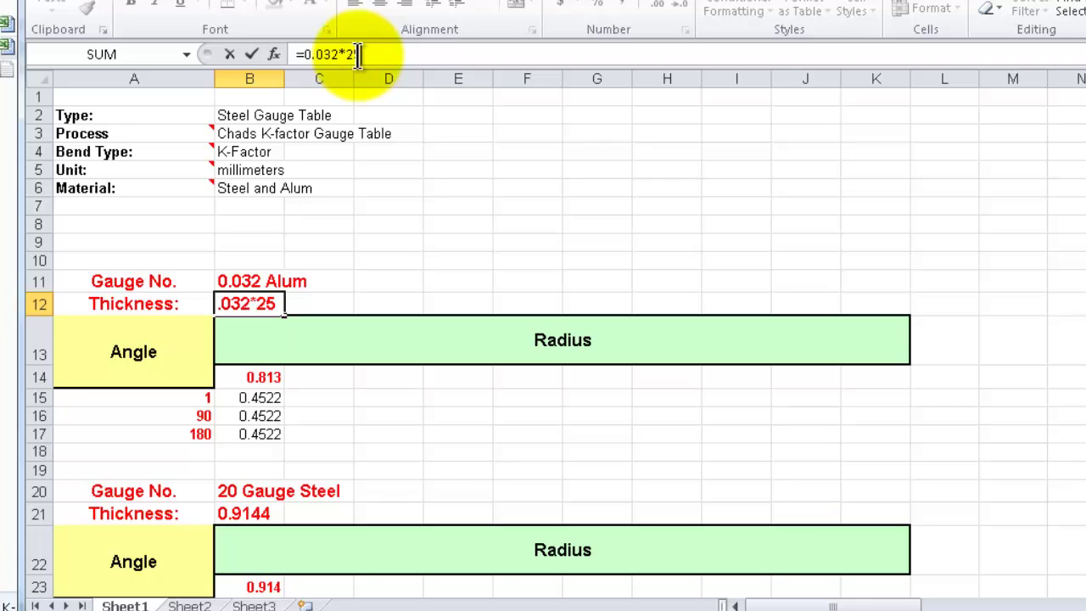
{"action": "key", "text": "Return"}
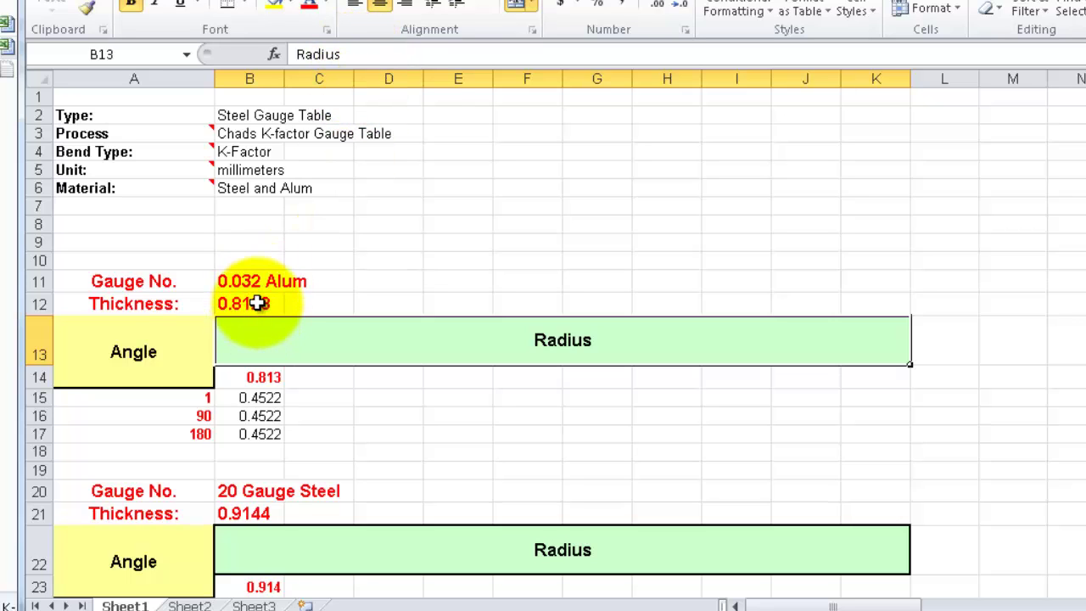
- Review the millimetre conversion formulas for the 0.032 Alum radius and the 20 Gauge Steel thickness and radius
{"action": "left_click", "coordinate": [255, 377]}
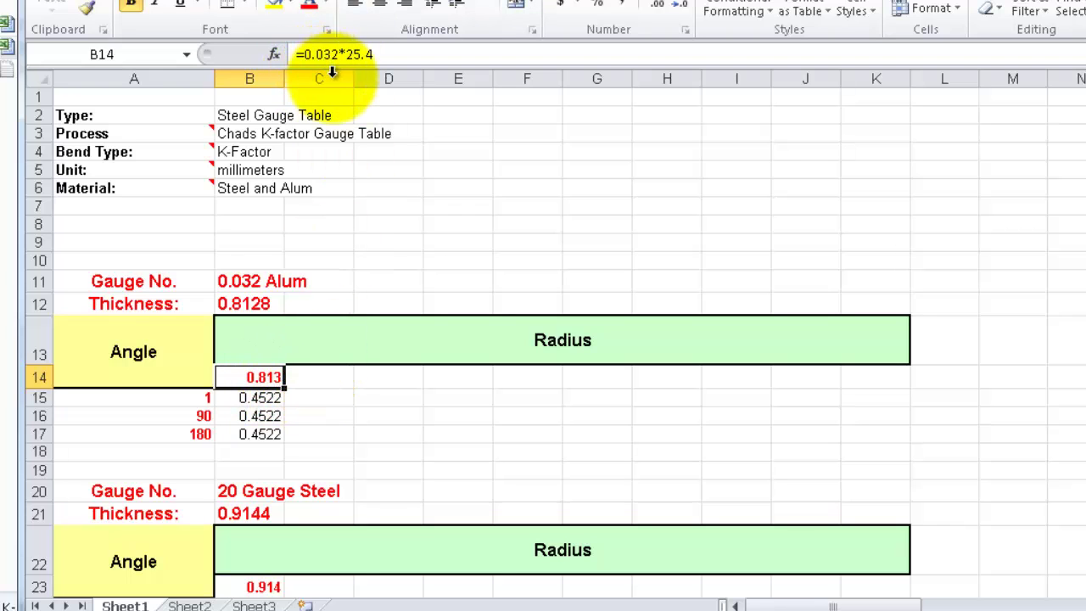
{"action": "scroll", "coordinate": [332, 76], "scroll_direction": "down", "scroll_amount": 5}
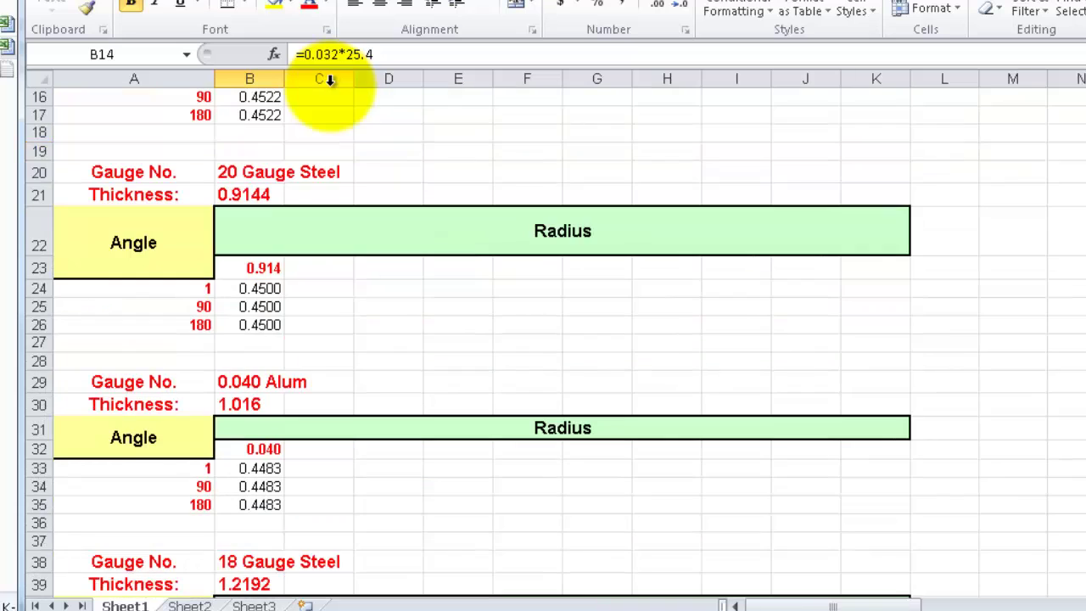
{"action": "scroll", "coordinate": [269, 365], "scroll_direction": "down", "scroll_amount": 2}
{"action": "scroll", "coordinate": [268, 356], "scroll_direction": "up", "scroll_amount": 3}
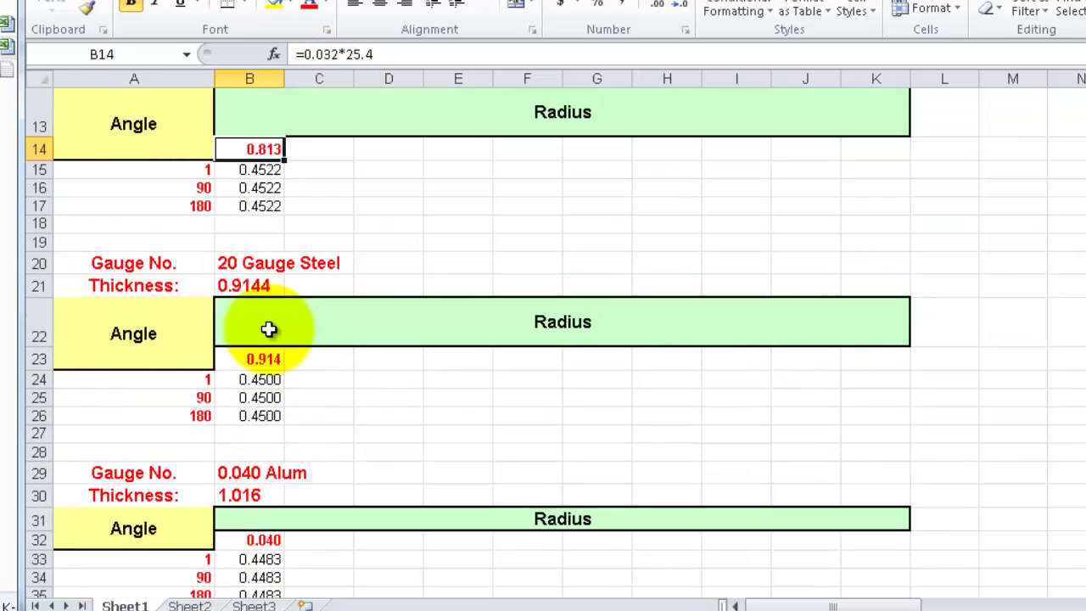
{"action": "left_click", "coordinate": [255, 285]}
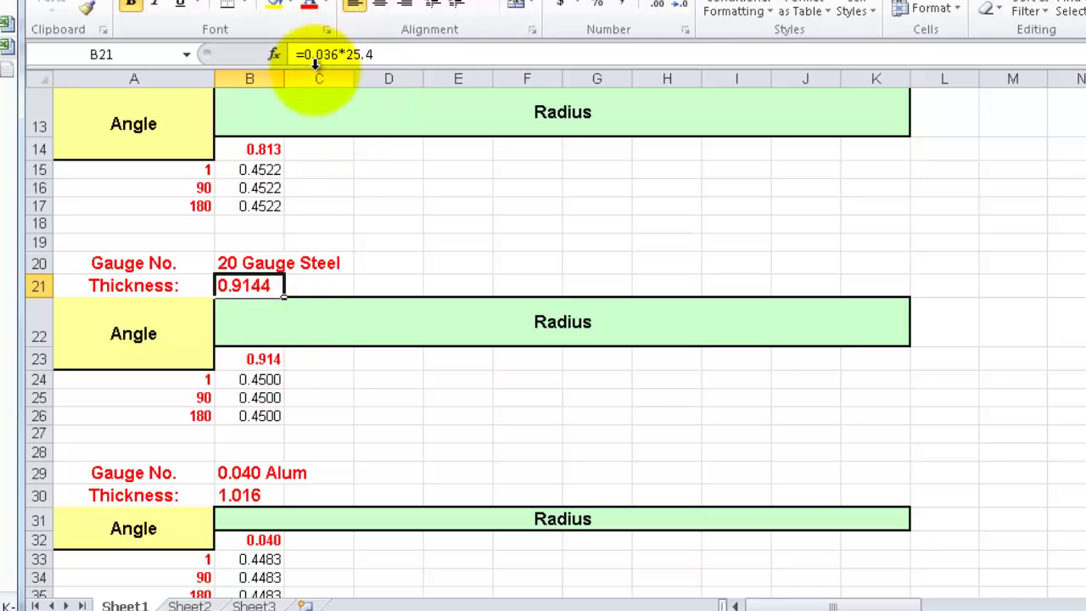
{"action": "left_click", "coordinate": [252, 359]}
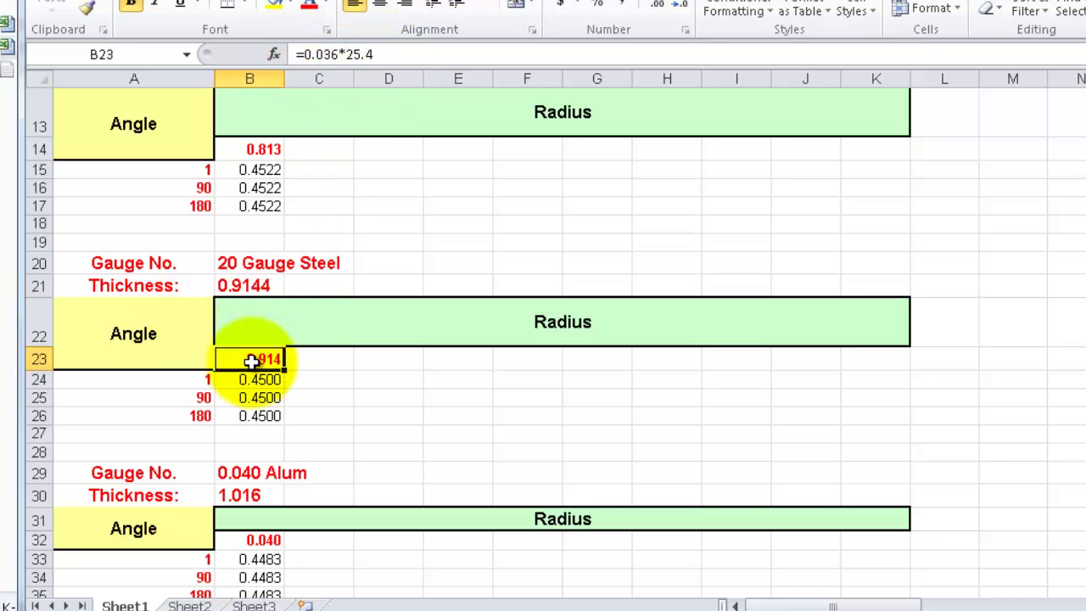
{"action": "scroll", "coordinate": [243, 405], "scroll_direction": "down", "scroll_amount": 4}
{"action": "scroll", "coordinate": [250, 356], "scroll_direction": "up", "scroll_amount": 4}
{"action": "scroll", "coordinate": [252, 361], "scroll_direction": "up", "scroll_amount": 4}
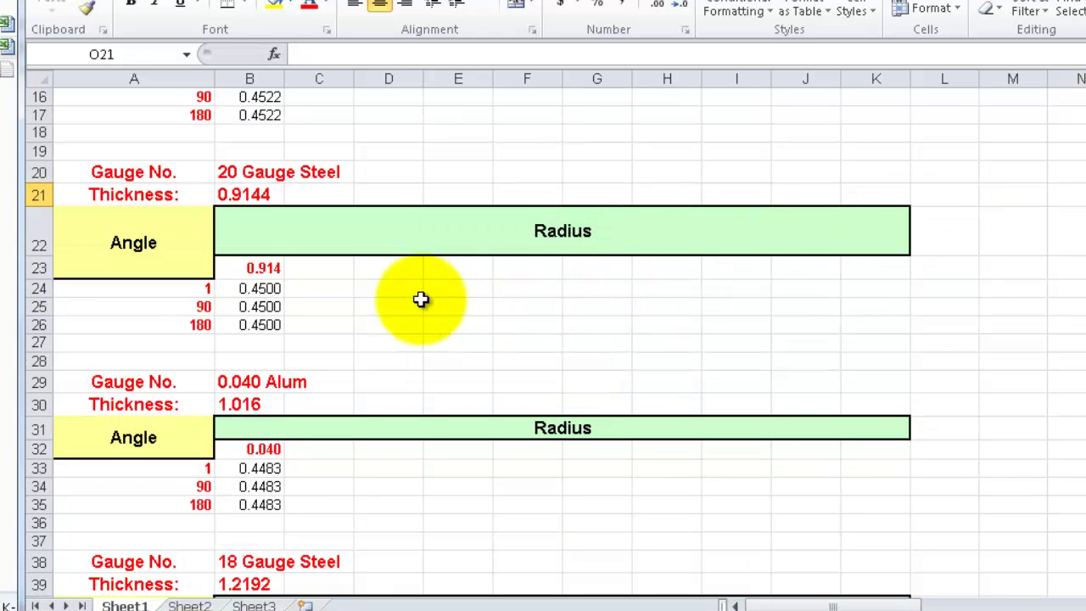
{"action": "scroll", "coordinate": [283, 264], "scroll_direction": "down", "scroll_amount": 2}
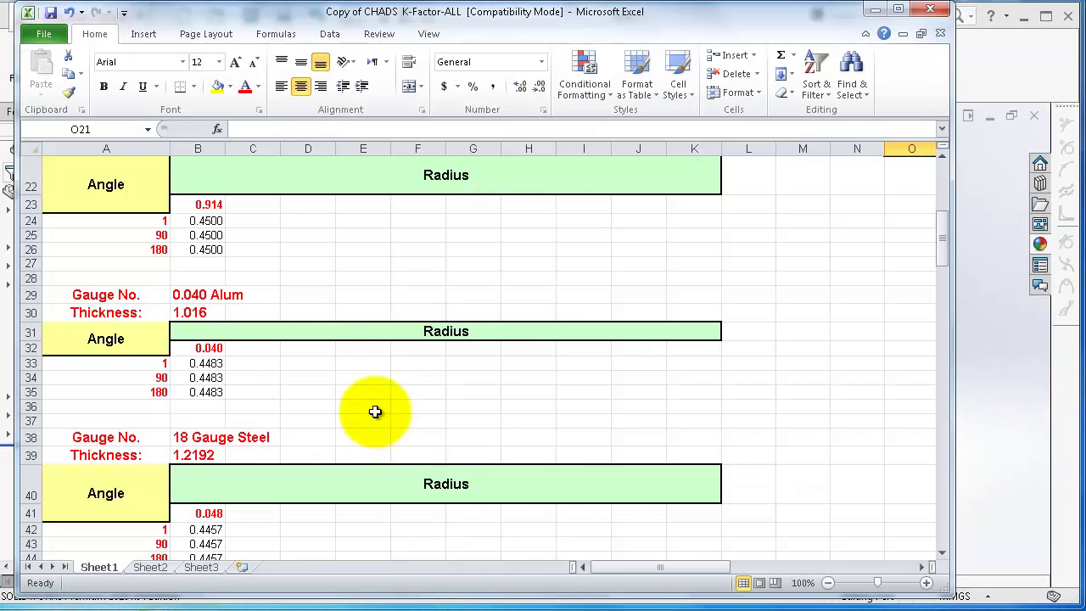
- Convert the 14 Gauge Steel radius in cell B68 to millimetres with the formula =0.075*25.4
{"action": "left_click_drag", "start_coordinate": [944, 248], "coordinate": [950, 344]}
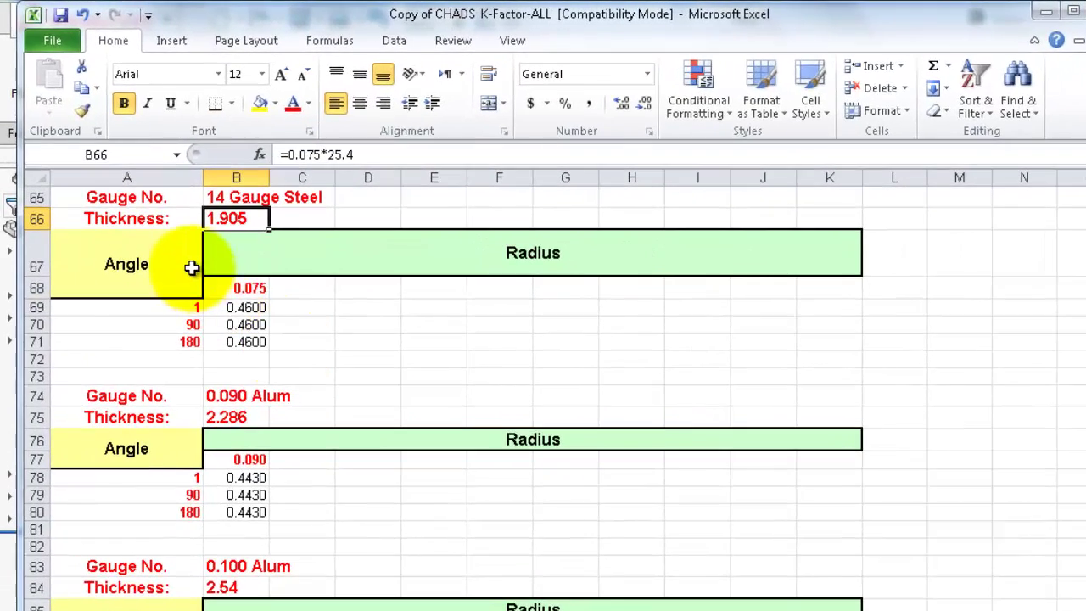
{"action": "left_click", "coordinate": [247, 287]}
{"action": "left_click", "coordinate": [282, 153]}
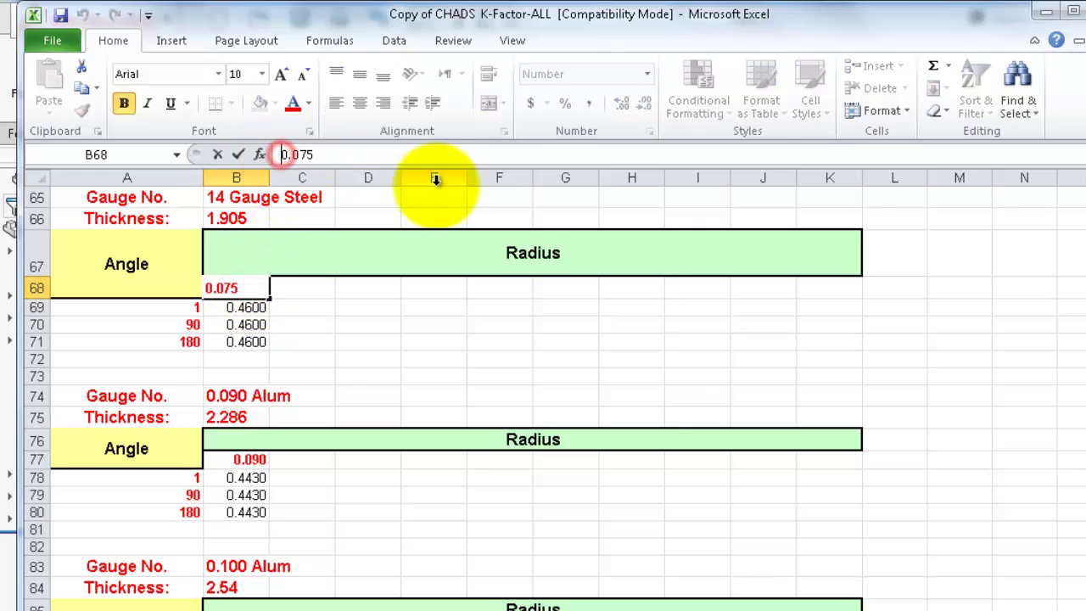
{"action": "type", "text": "="}
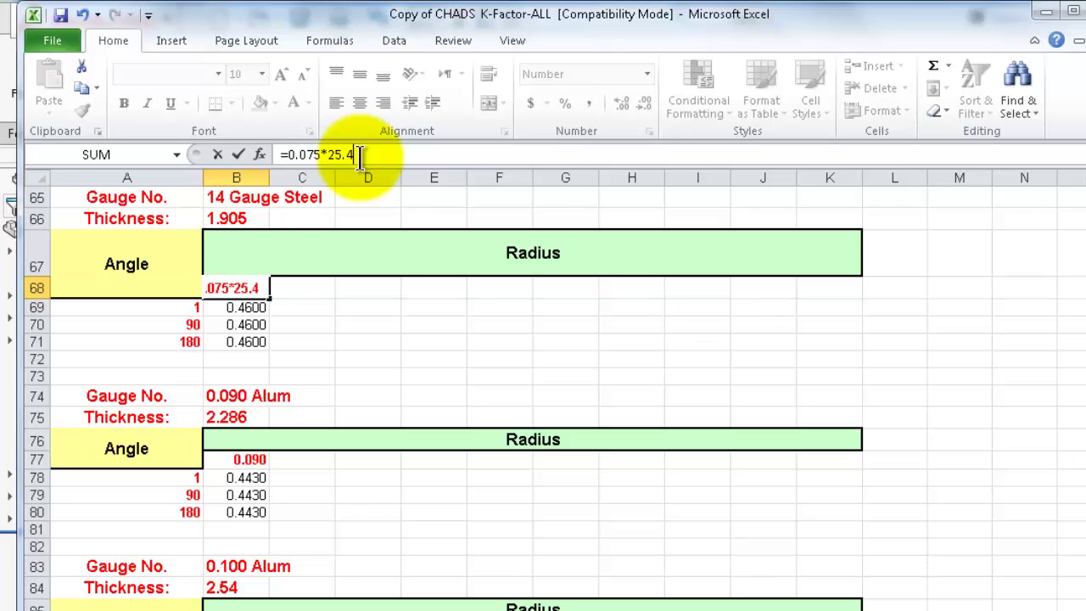
{"action": "key", "text": "Return"}
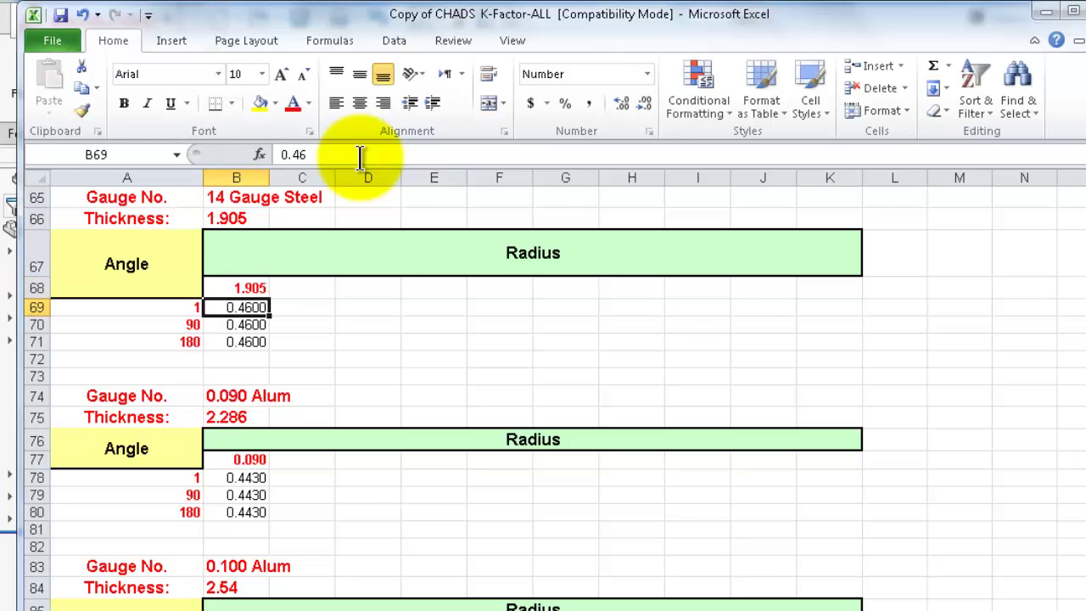
{"action": "left_click", "coordinate": [232, 288]}
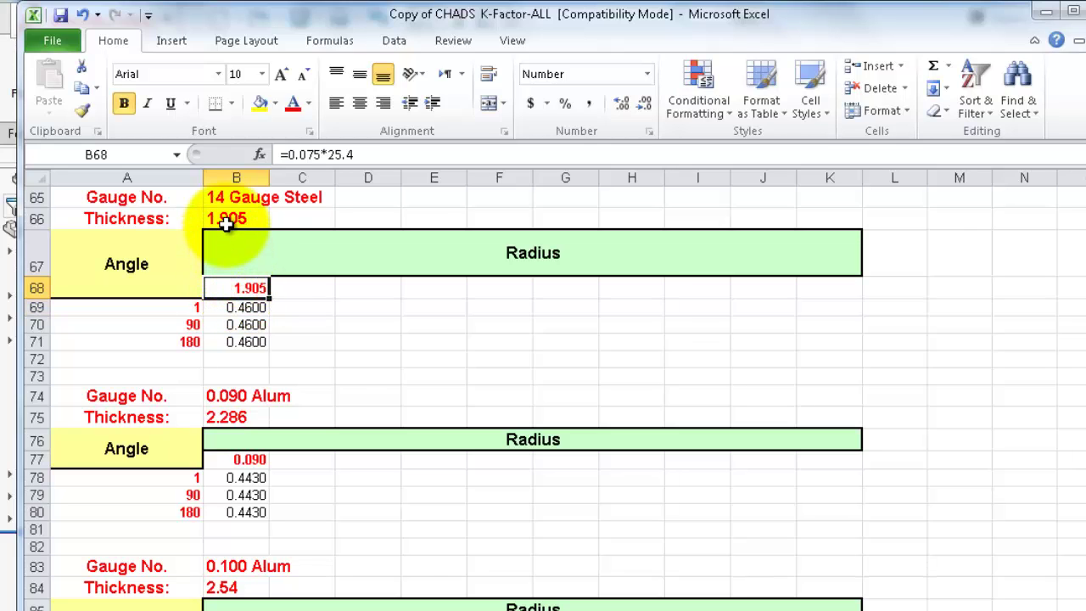
{"action": "left_click", "coordinate": [233, 218]}
{"action": "left_click", "coordinate": [245, 198]}
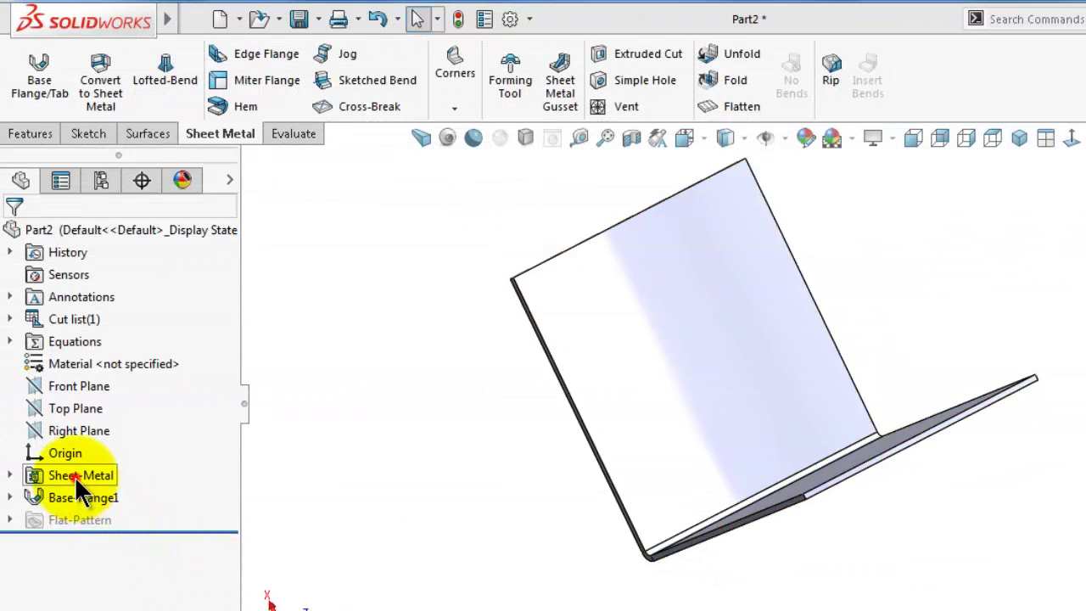
- Edit the part's Sheet-Metal feature and point its gauge table location to the tables folder
{"action": "left_click", "coordinate": [75, 476]}
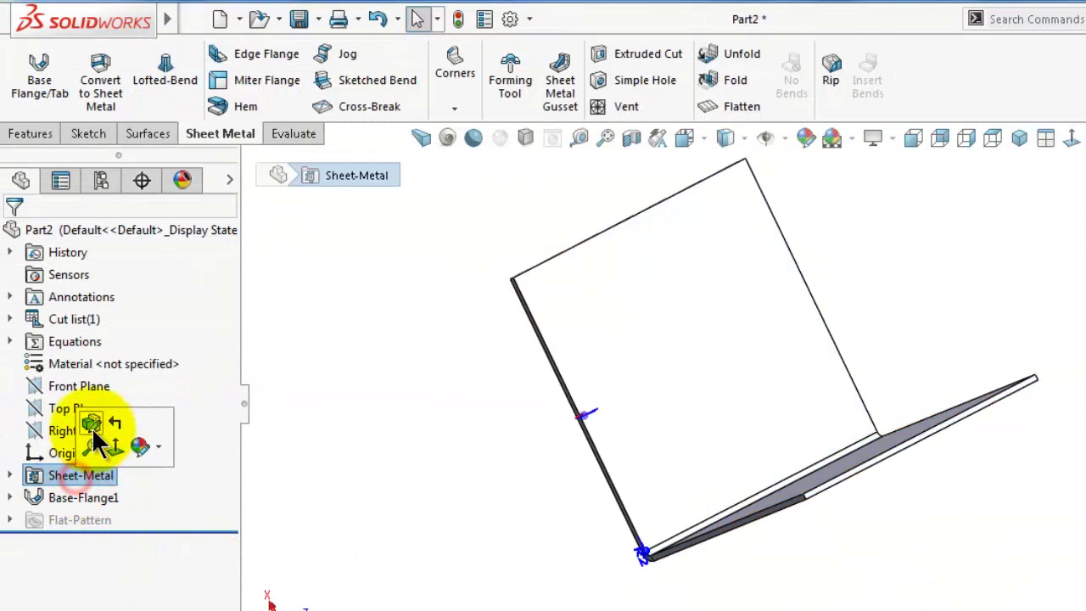
{"action": "left_click", "coordinate": [98, 431]}
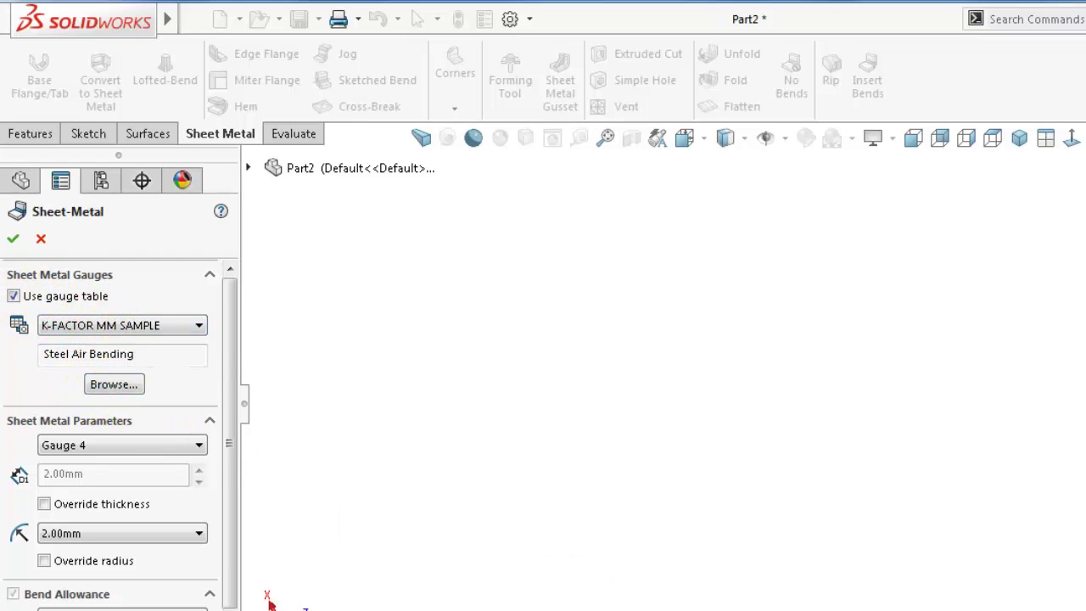
{"action": "left_click", "coordinate": [114, 385]}
{"action": "left_click", "coordinate": [566, 363]}
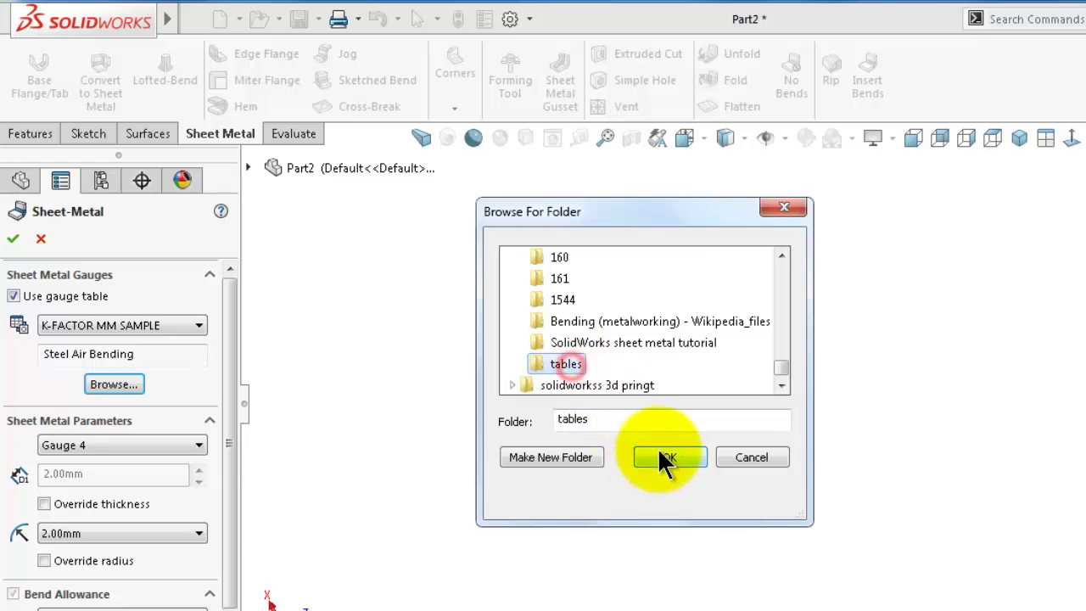
{"action": "left_click", "coordinate": [666, 458]}
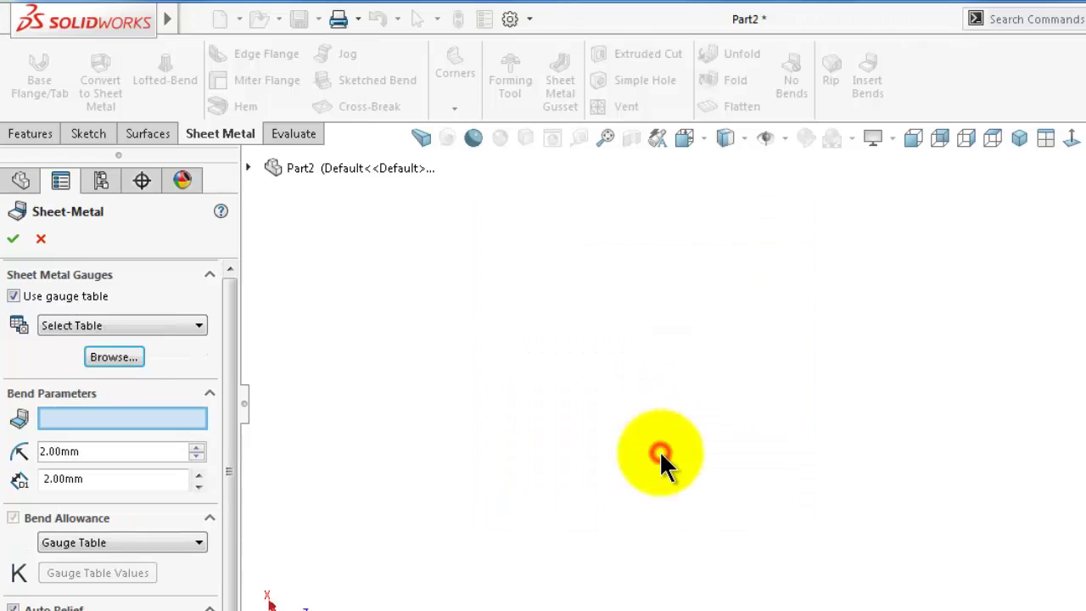
- Assign the first COPY OF CHADS K-FACTOR-ALL gauge table to the part, accepting the change of its default table
{"action": "left_click", "coordinate": [121, 328]}
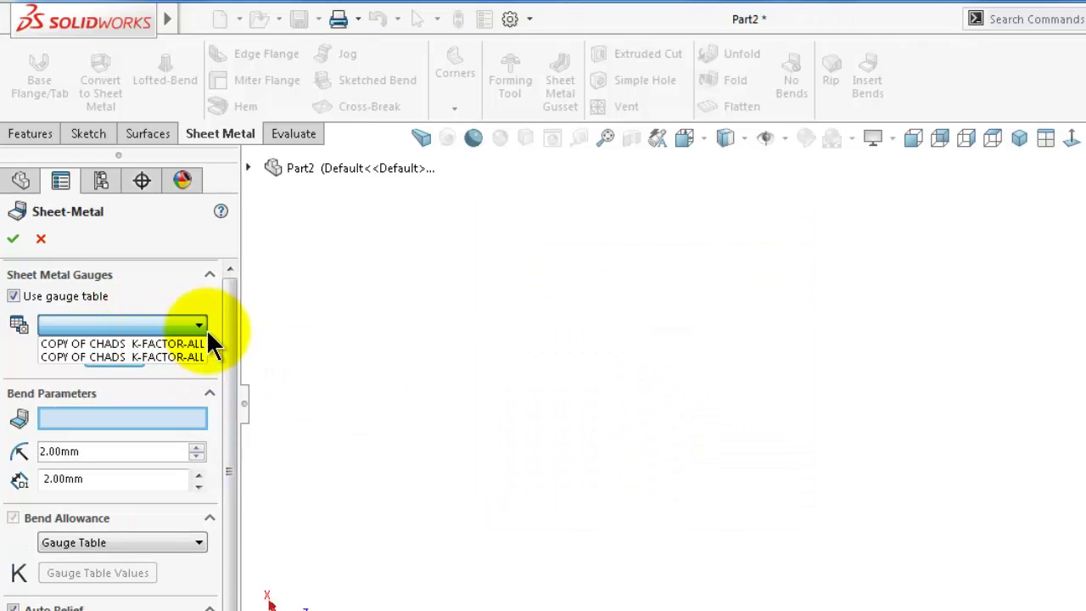
{"action": "left_click", "coordinate": [190, 344]}
{"action": "left_click", "coordinate": [125, 326]}
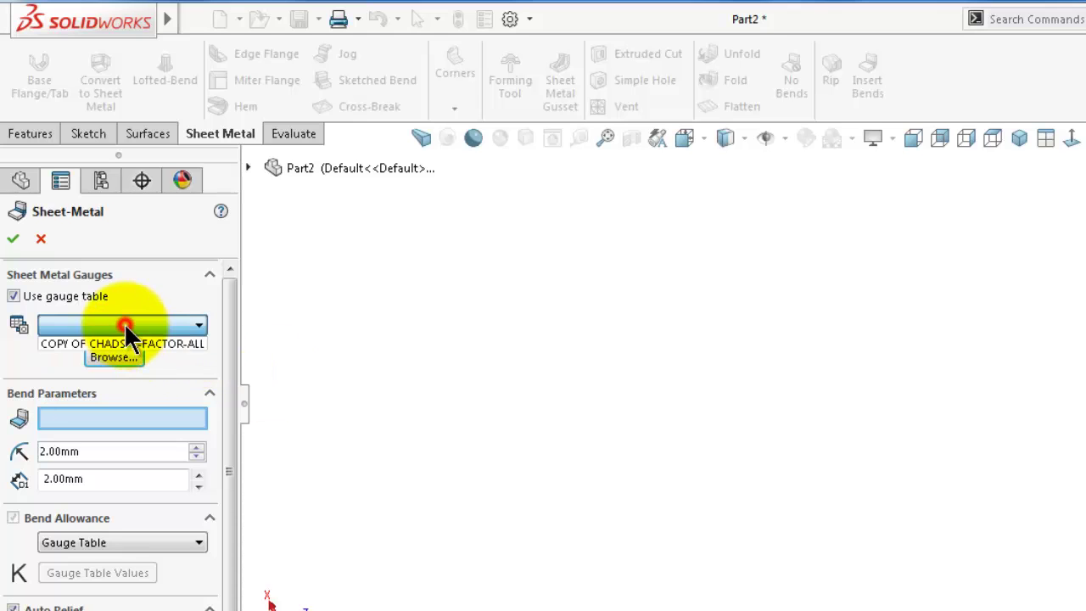
{"action": "left_click", "coordinate": [79, 344]}
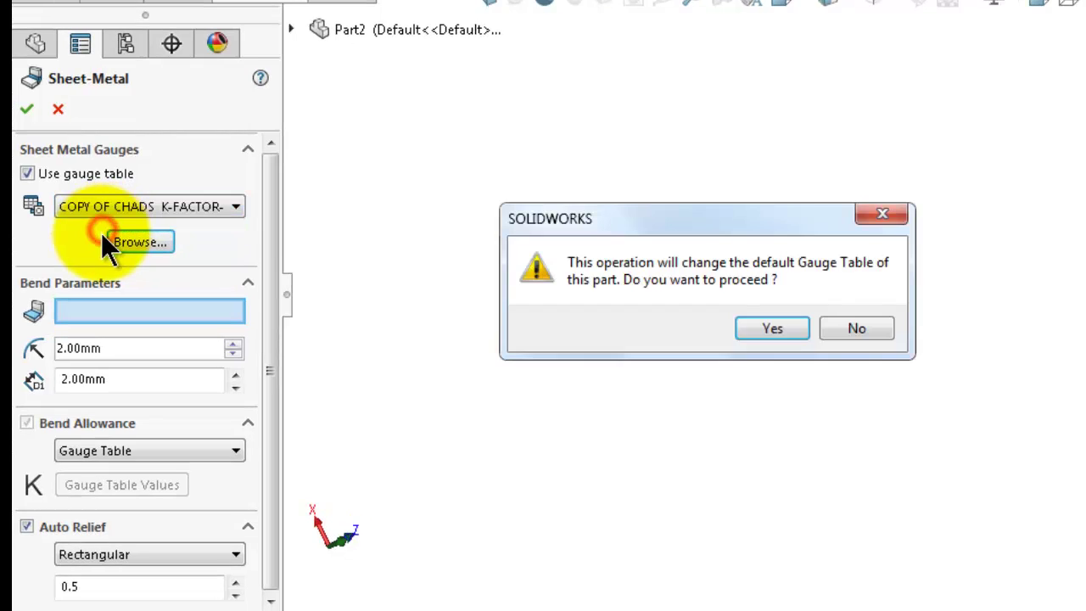
{"action": "left_click", "coordinate": [772, 328]}
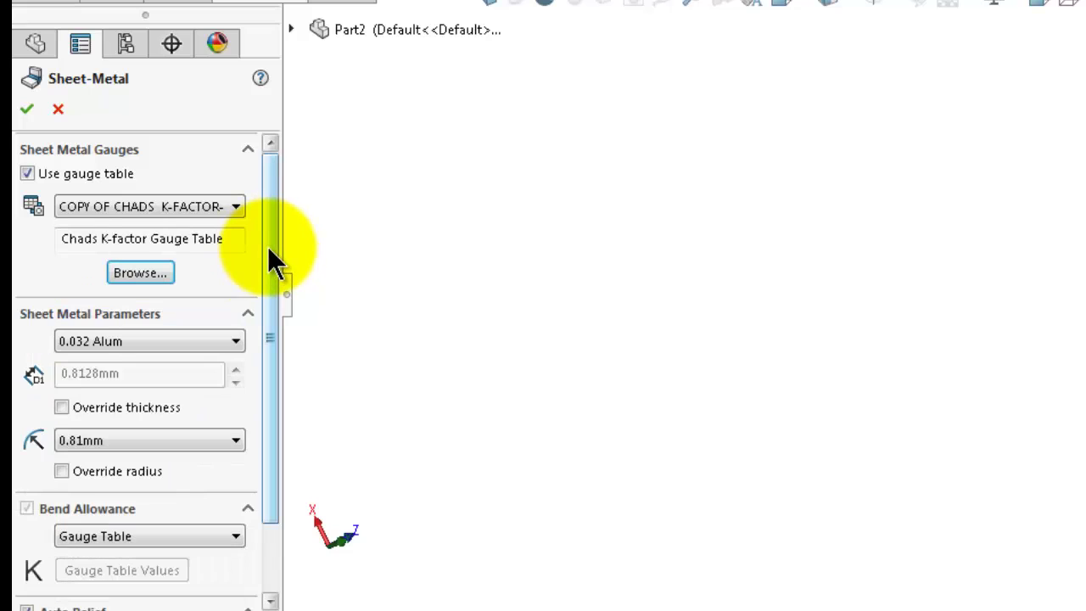
- Set the sheet metal gauge to 14 Gauge Steel with the 1.91 mm bend radius and apply it to the part
{"action": "left_click_drag", "start_coordinate": [266, 259], "coordinate": [267, 314]}
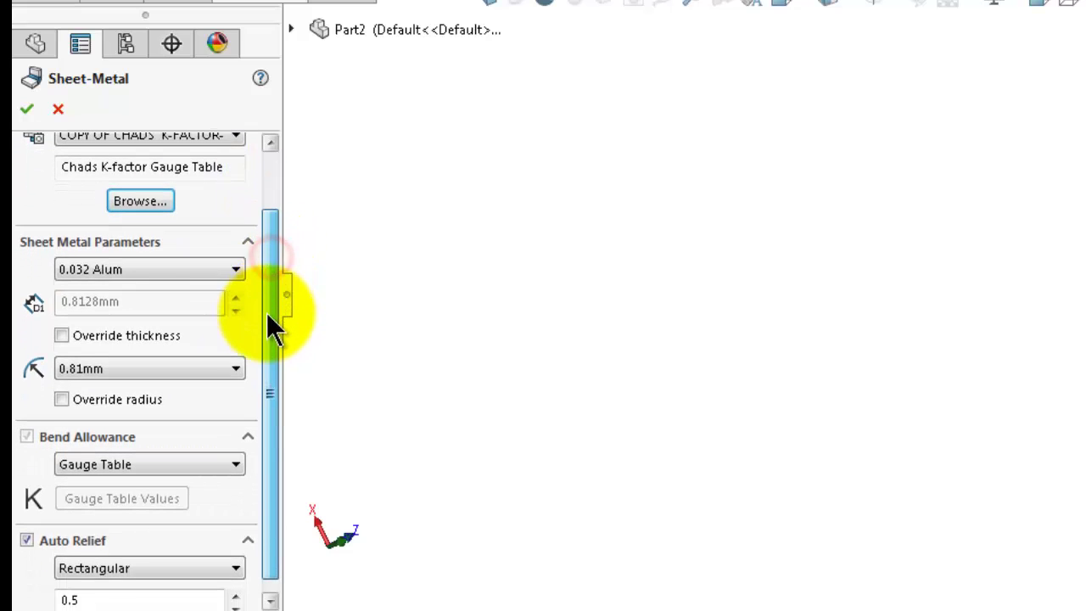
{"action": "left_click", "coordinate": [151, 265]}
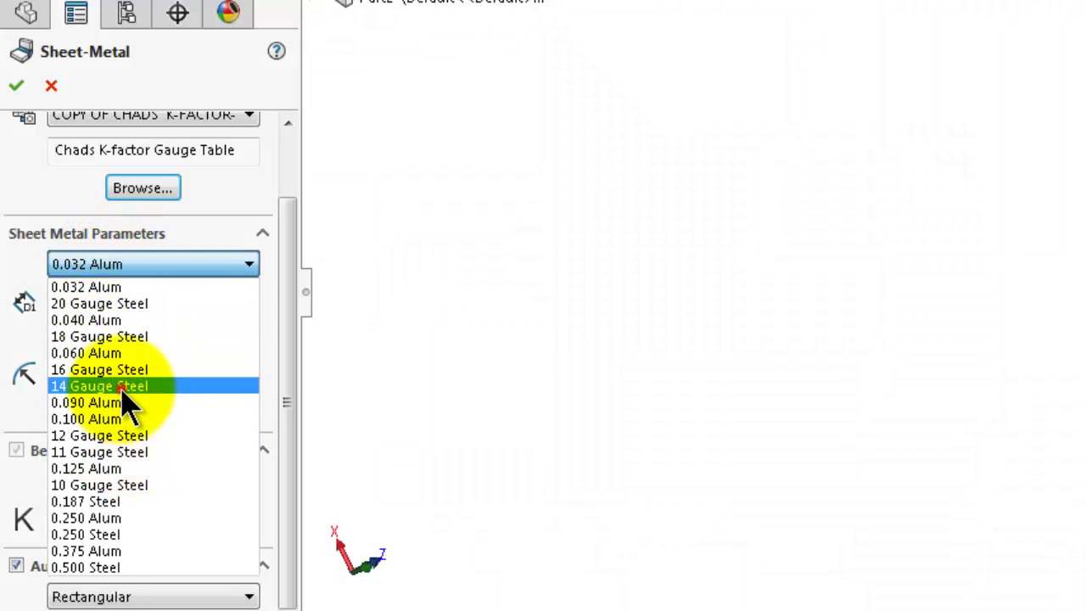
{"action": "left_click", "coordinate": [128, 406]}
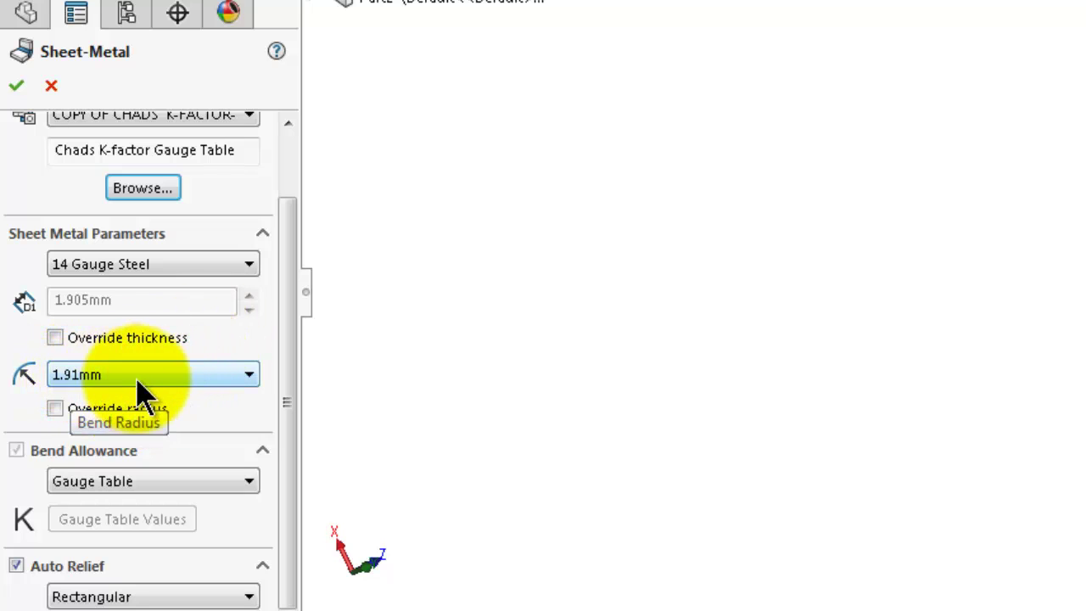
{"action": "scroll", "coordinate": [286, 311], "scroll_direction": "down", "scroll_amount": 1}
{"action": "left_click", "coordinate": [169, 365]}
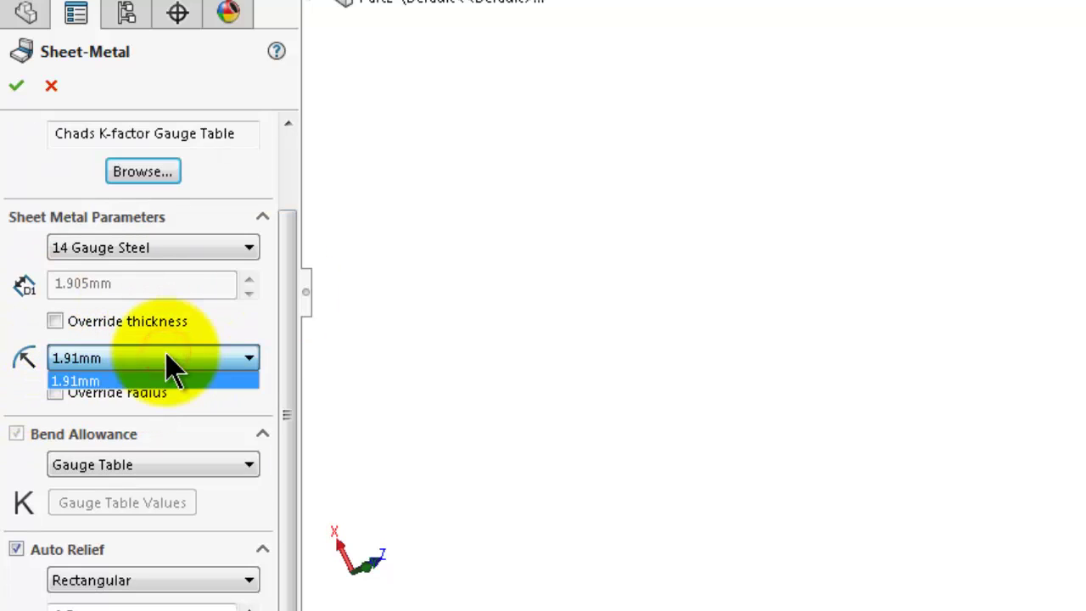
{"action": "left_click", "coordinate": [136, 358]}
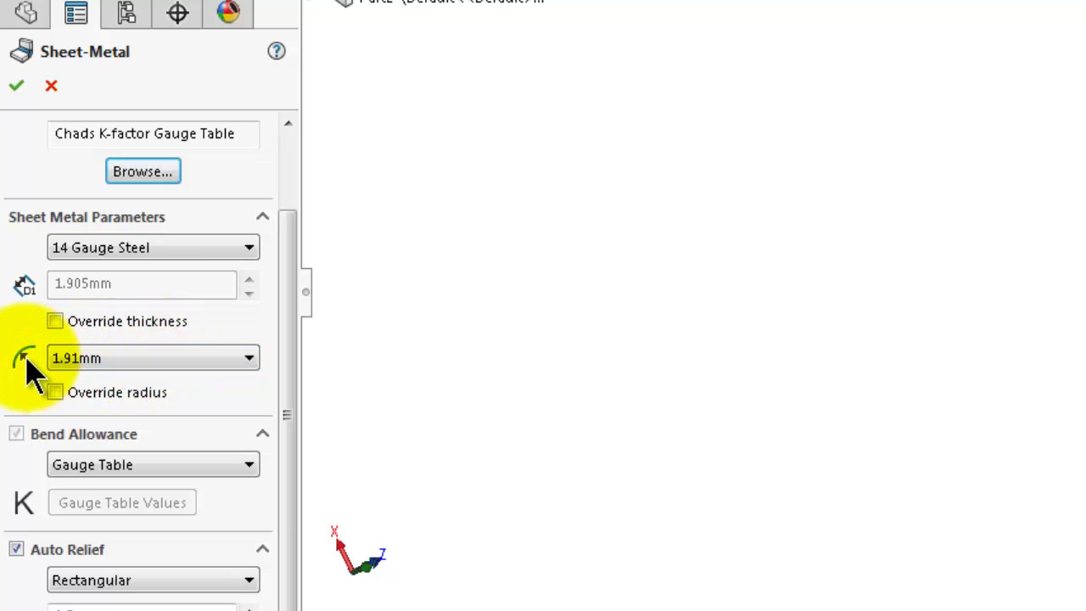
{"action": "left_click", "coordinate": [17, 86]}
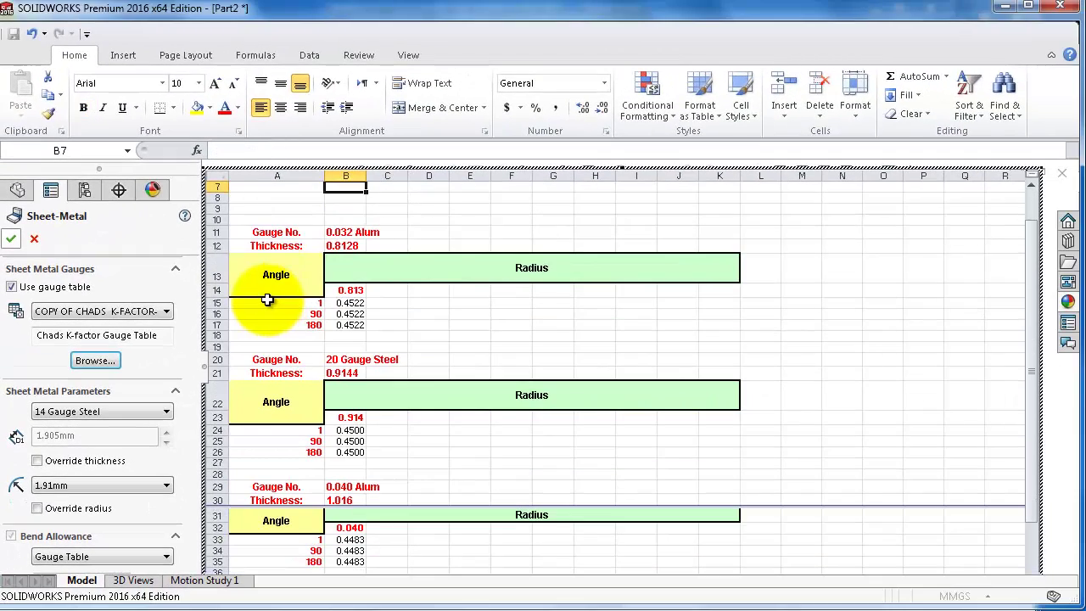
{"action": "left_click", "coordinate": [195, 286]}
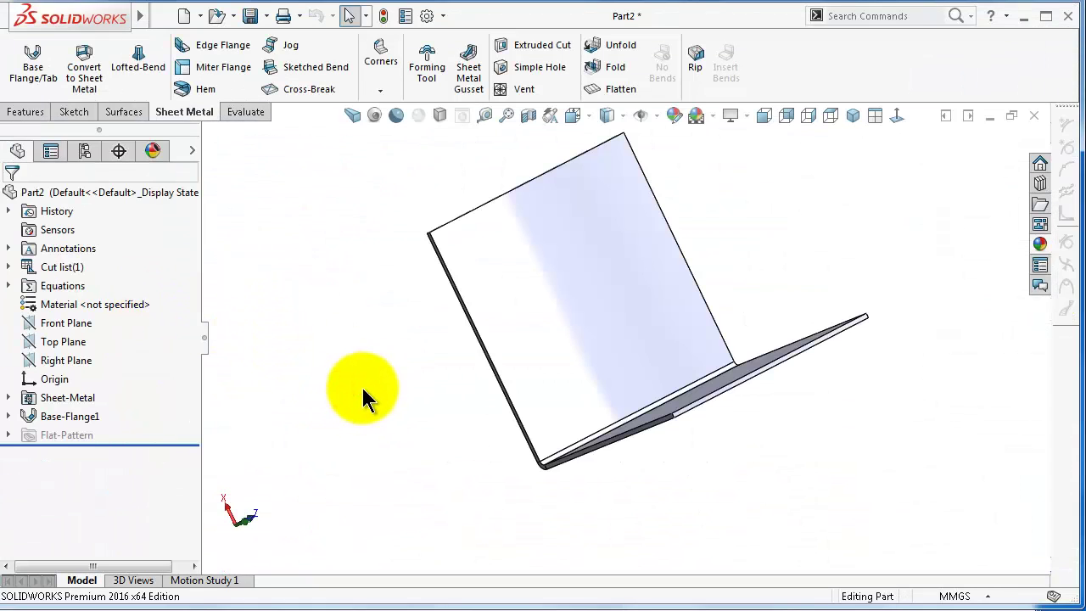
{"action": "mouse_move", "coordinate": [362, 385]}
{"action": "middle_mouse_down"}
{"action": "mouse_move", "coordinate": [384, 386]}
{"action": "mouse_move", "coordinate": [384, 373]}
{"action": "middle_mouse_up"}
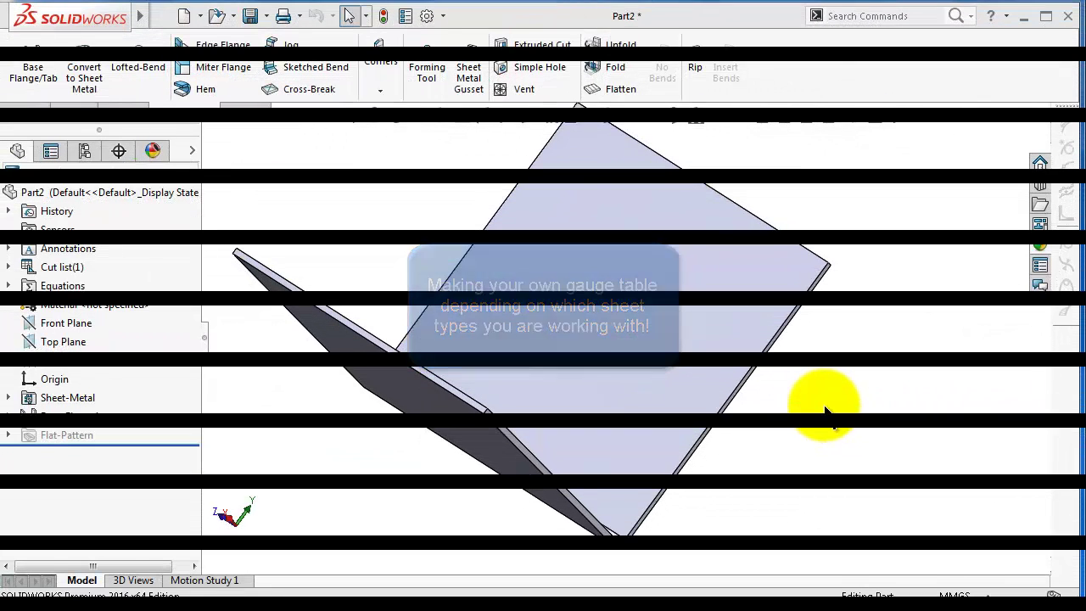
{"action": "middle_click_drag", "start_coordinate": [824, 407], "coordinate": [824, 407]}
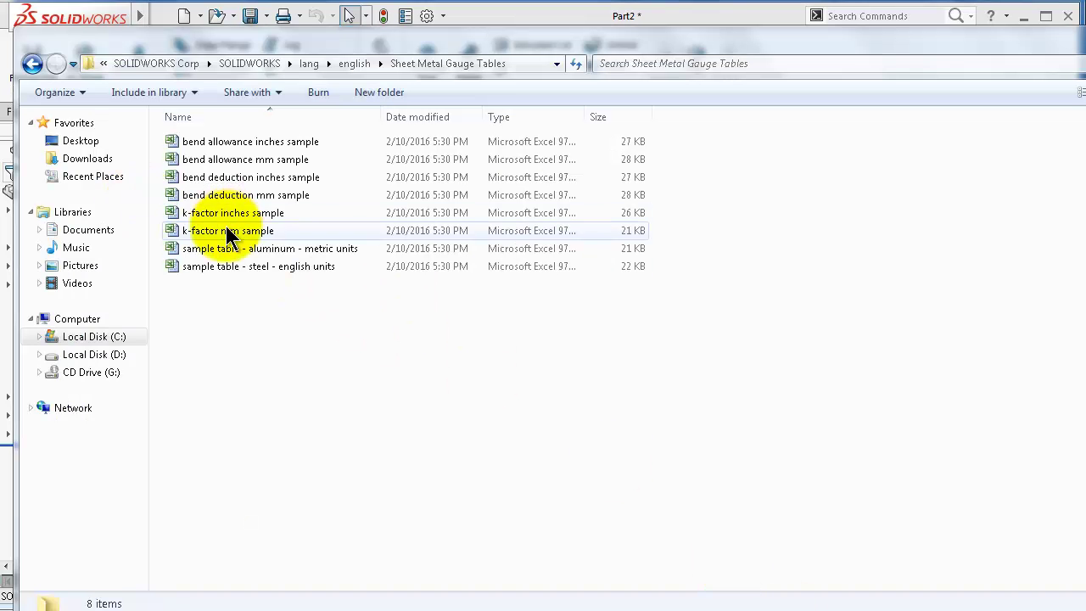
- Duplicate the k-factor mm sample file in the Sheet Metal Gauge Tables folder and open the copy in Excel
{"action": "left_click_drag", "start_coordinate": [213, 231], "coordinate": [261, 386]}
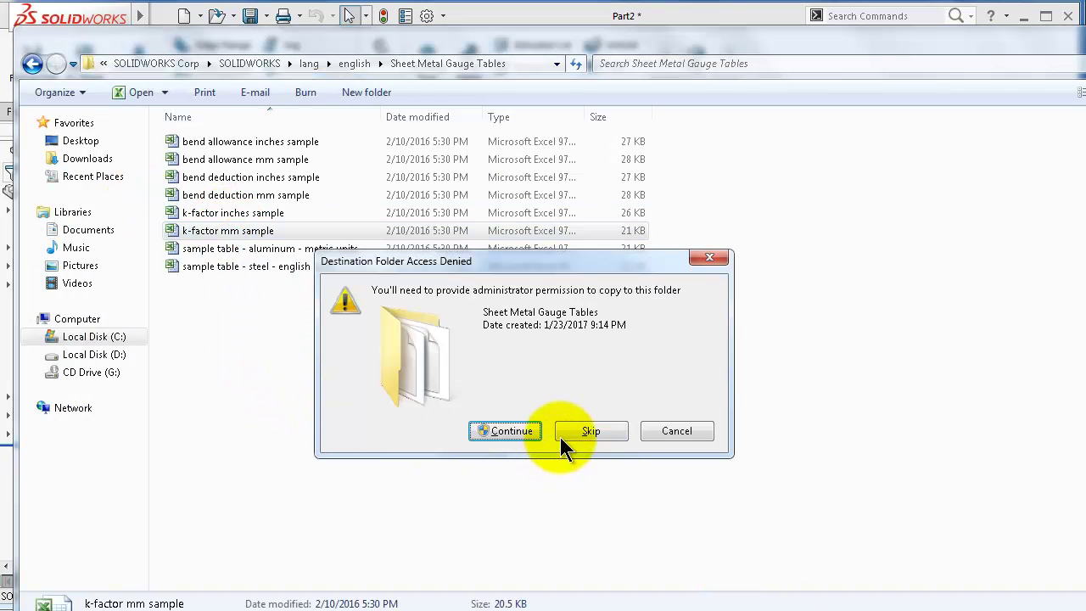
{"action": "left_click", "coordinate": [486, 433]}
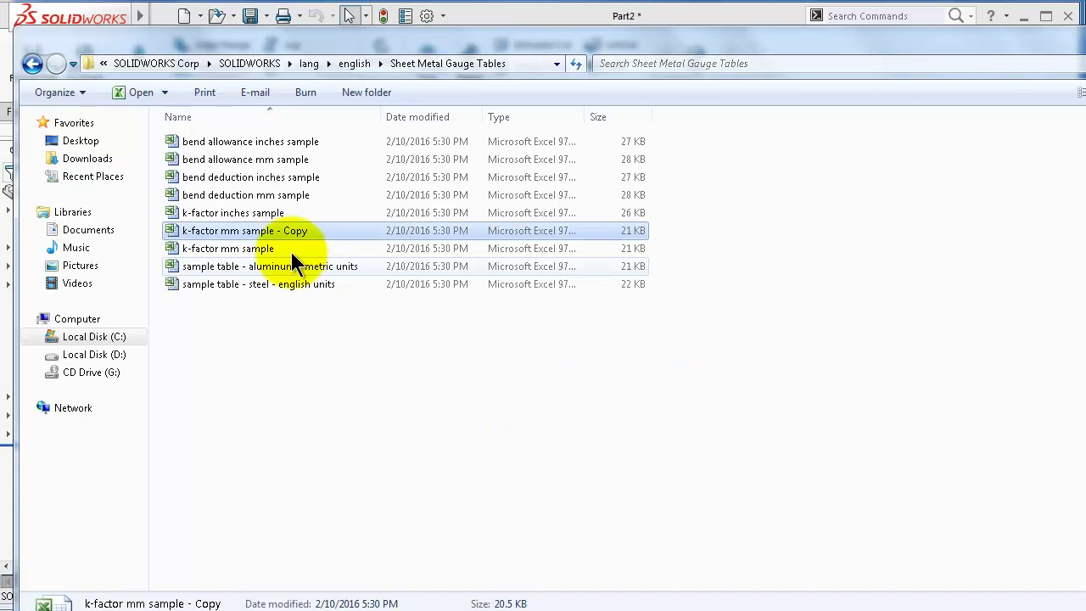
{"action": "double_click", "coordinate": [270, 231]}
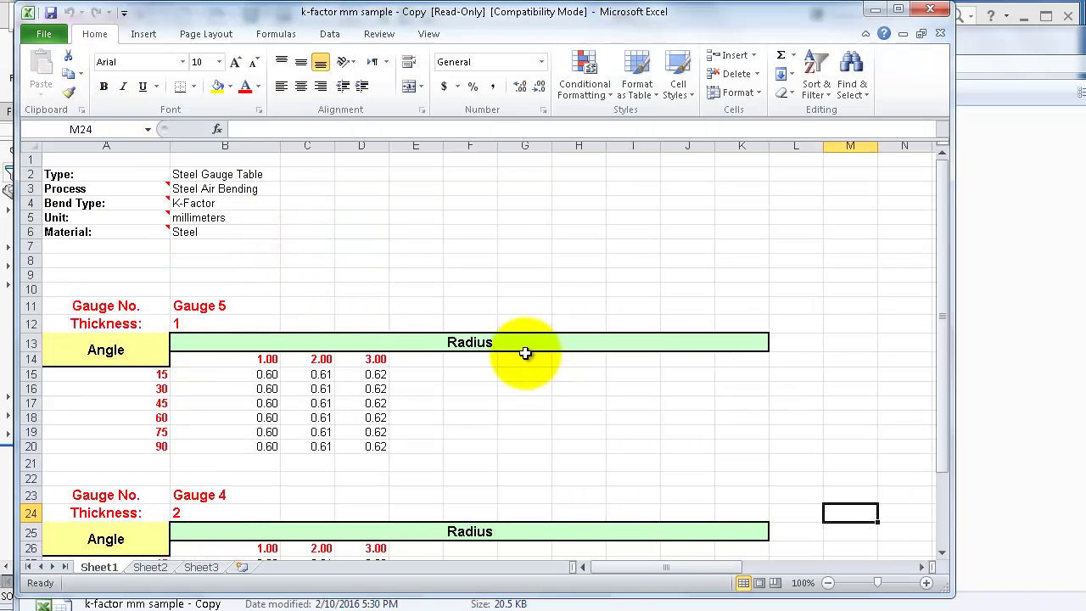
- Change the gauge table's material in cell B6 to stain Steel
{"action": "scroll", "coordinate": [525, 353], "scroll_direction": "down", "scroll_amount": 2}
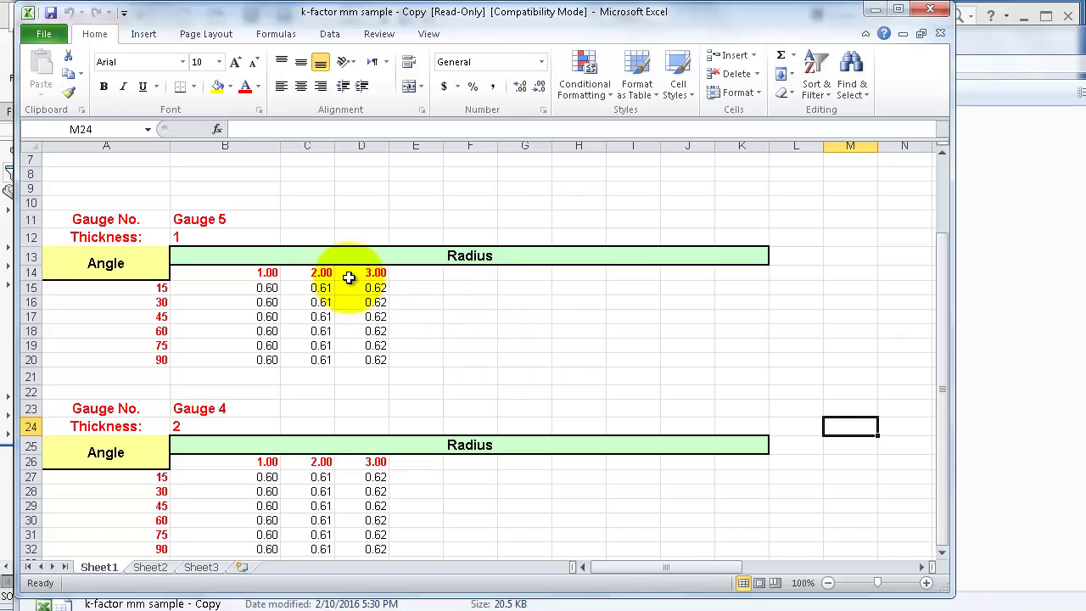
{"action": "scroll", "coordinate": [250, 288], "scroll_direction": "up", "scroll_amount": 2}
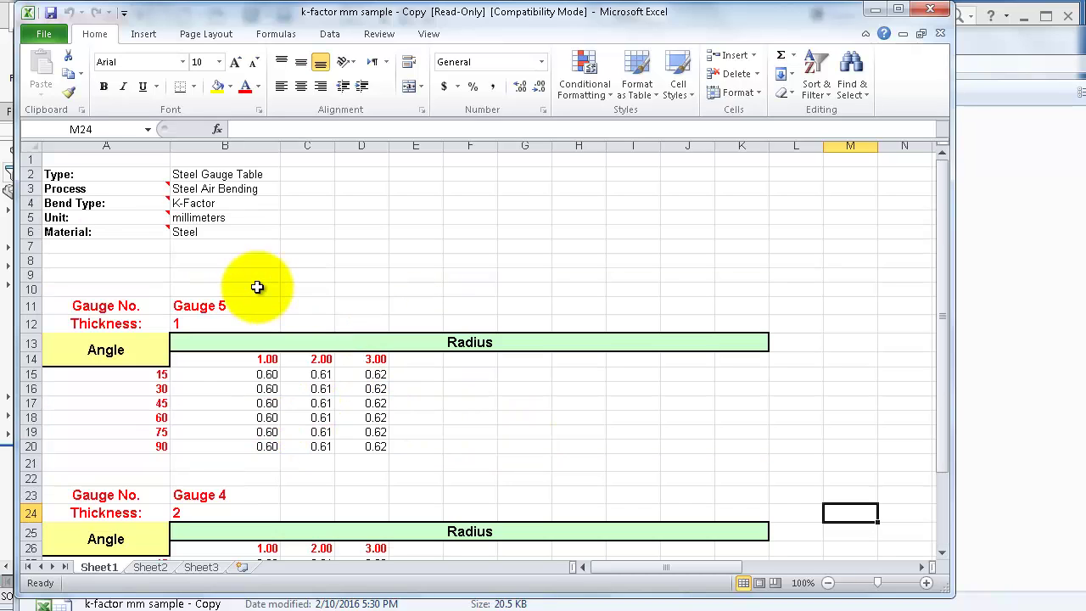
{"action": "left_click", "coordinate": [182, 233]}
{"action": "left_click", "coordinate": [255, 129]}
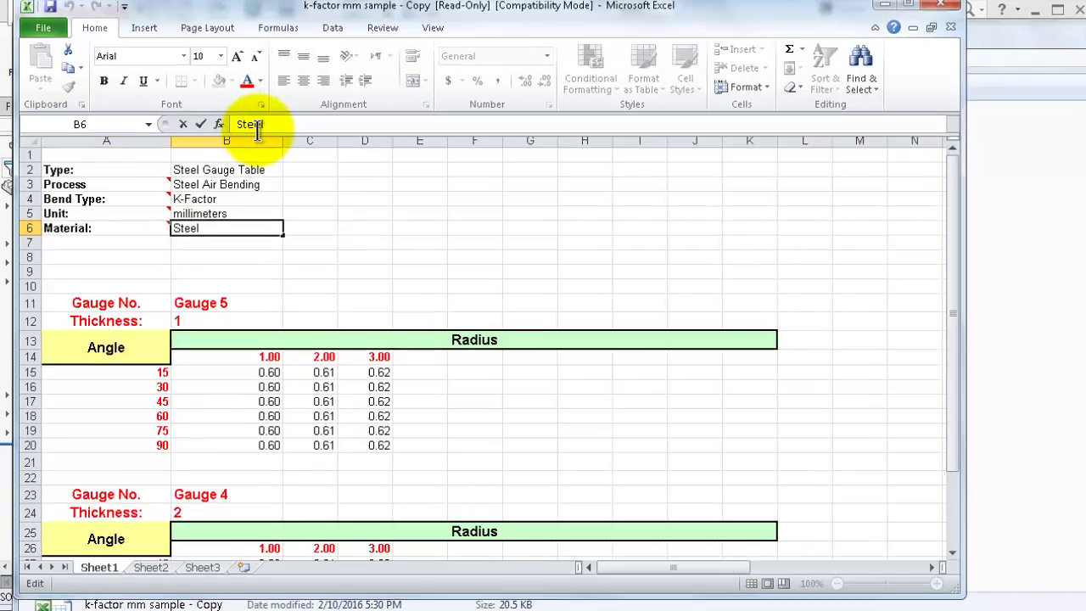
{"action": "type", "text": "stain"}
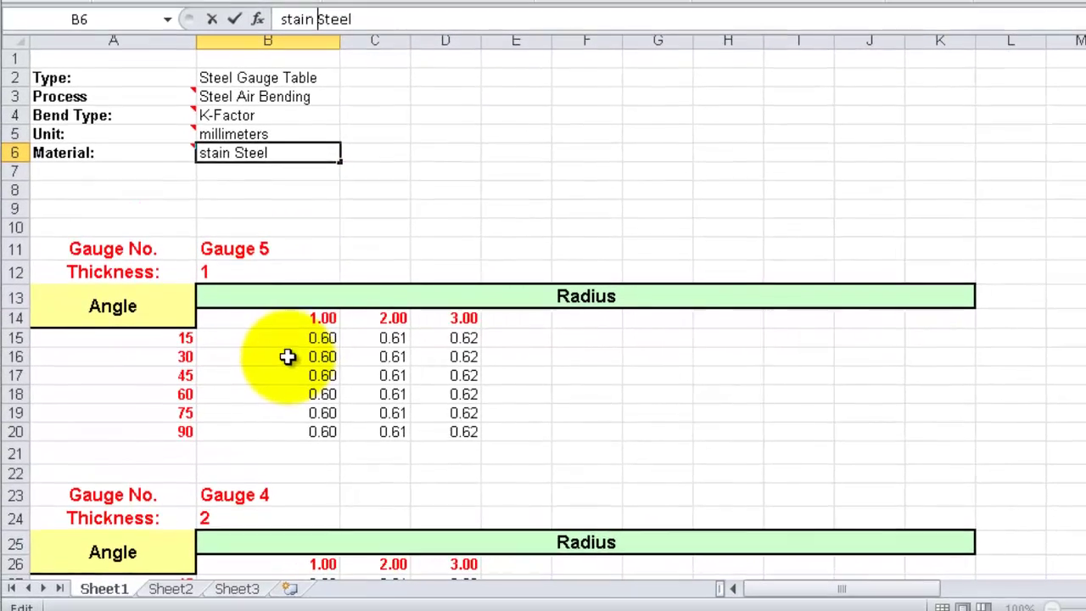
- Set the Gauge 5 K-factor for radius 1.00 to 0.38 in cell B15 and fill it down to B20
{"action": "left_click", "coordinate": [302, 343]}
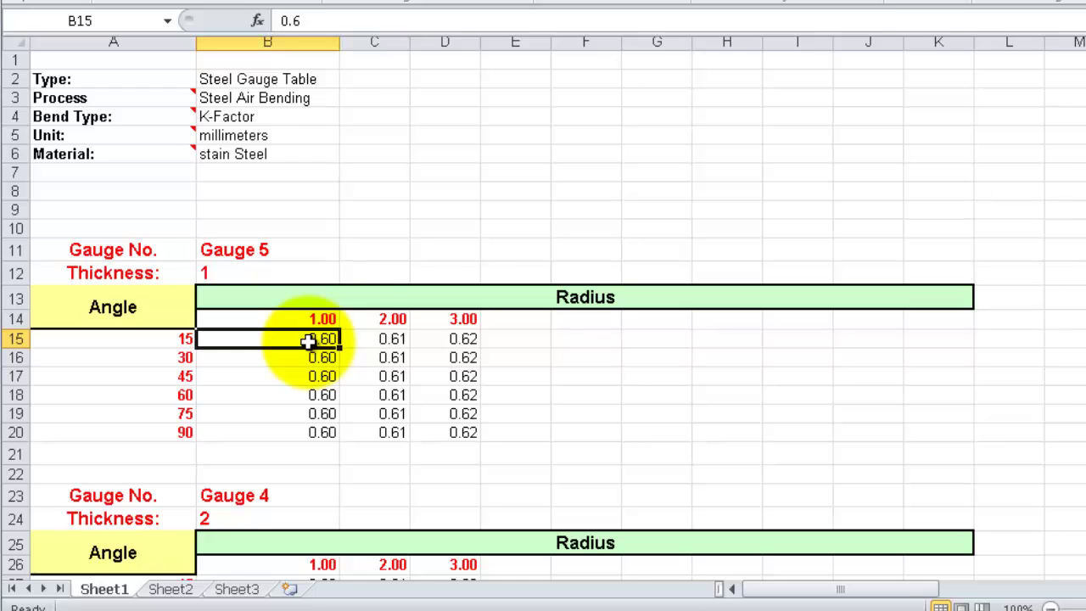
{"action": "left_click_drag", "start_coordinate": [303, 21], "coordinate": [266, 39]}
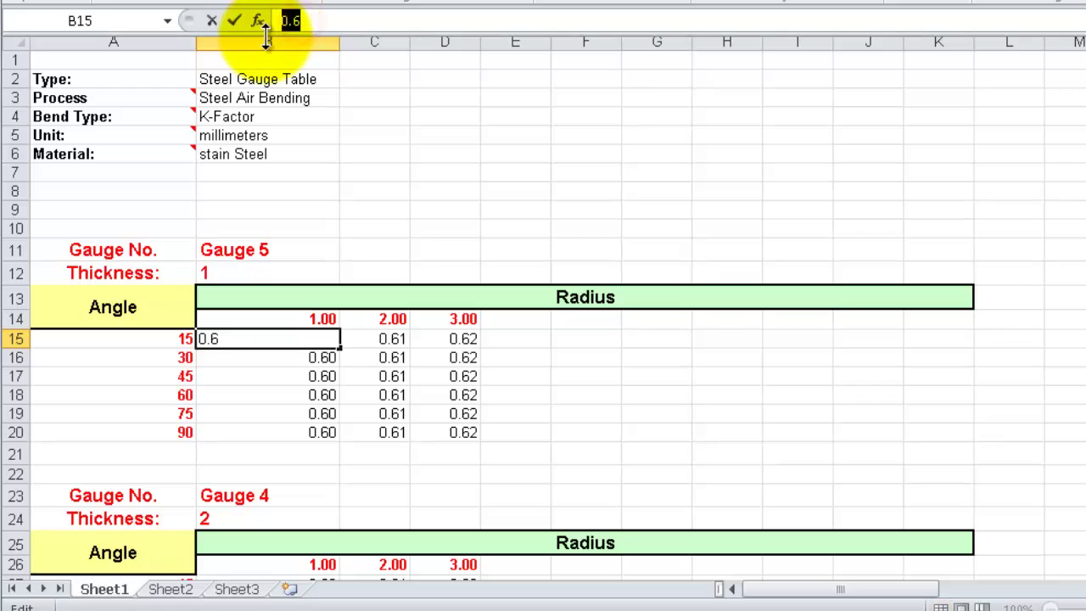
{"action": "type", "text": "0.38"}
{"action": "key", "text": "Return"}
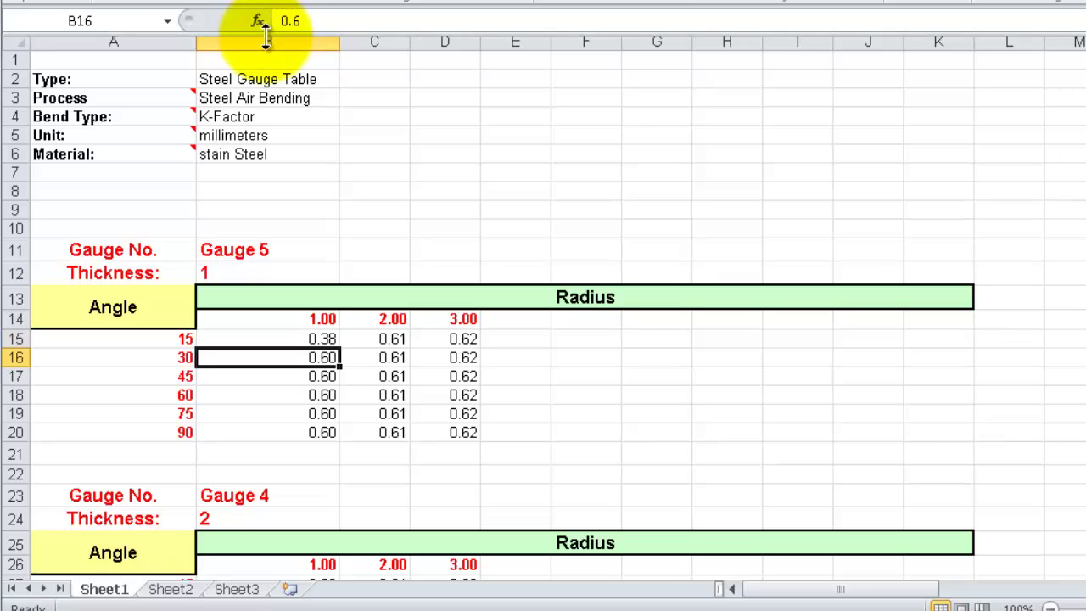
{"action": "left_click", "coordinate": [305, 340]}
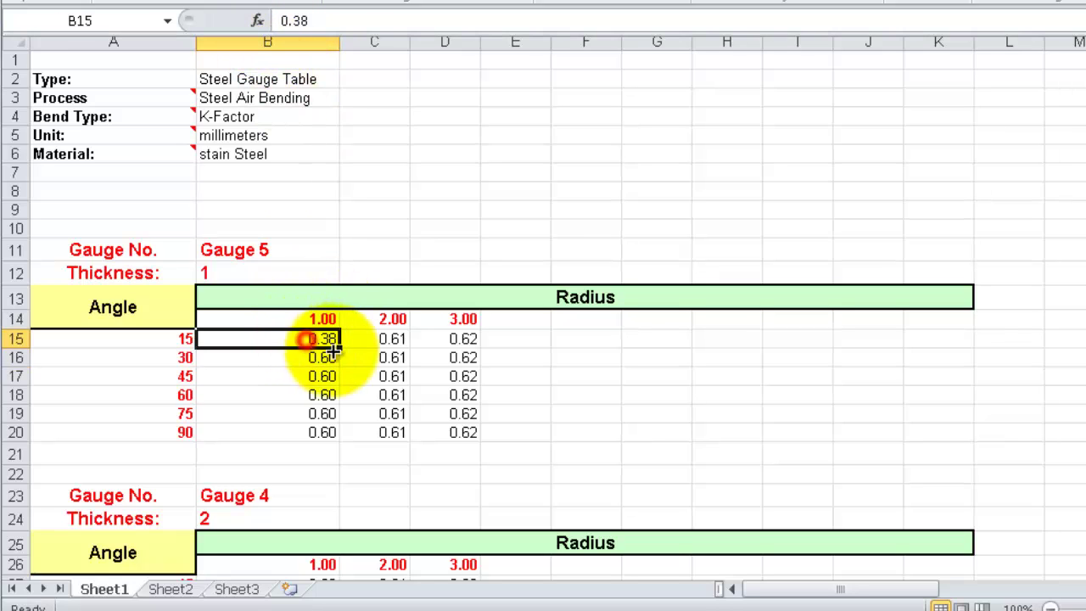
{"action": "left_click_drag", "start_coordinate": [337, 347], "coordinate": [330, 444]}
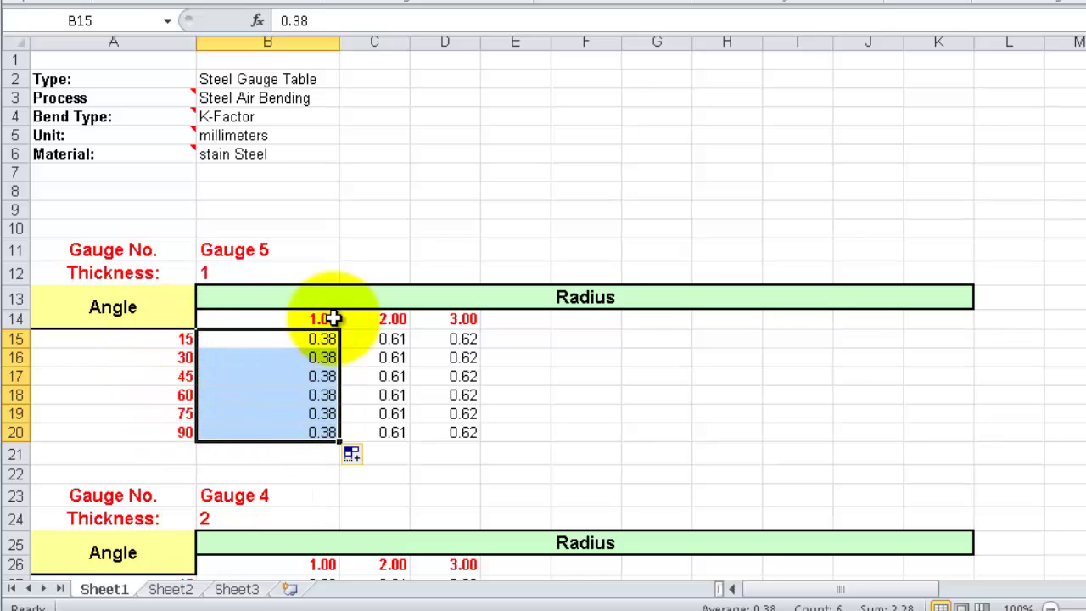
- Clear the 2.00 and 3.00 radius columns of Gauge 5, including their headings, in cells C14:D20
{"action": "left_click_drag", "start_coordinate": [365, 318], "coordinate": [431, 399]}
{"action": "left_click", "coordinate": [374, 358]}
{"action": "scroll", "coordinate": [301, 263], "scroll_direction": "down", "scroll_amount": 2}
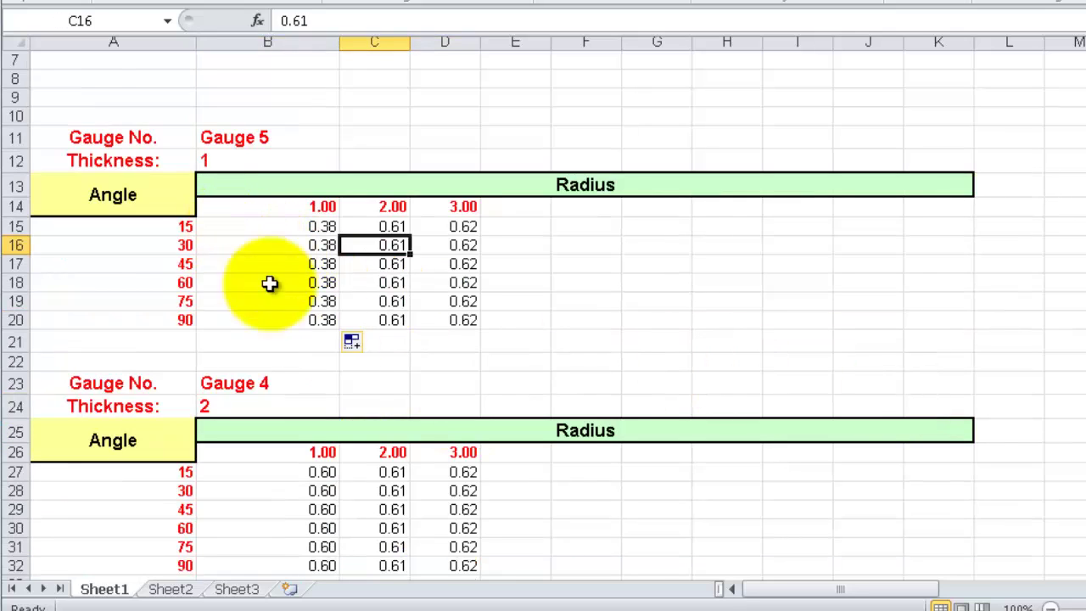
{"action": "left_click_drag", "start_coordinate": [366, 206], "coordinate": [463, 322]}
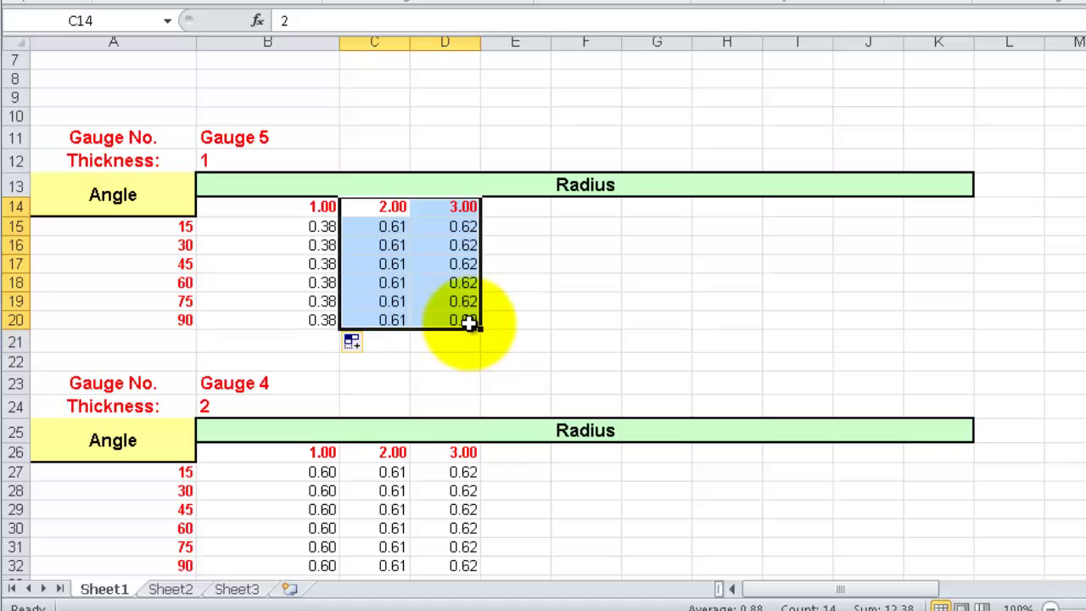
{"action": "key", "text": "Delete"}
- Clear the Gauge 4 angles and K-factor values in cells A27:D32
{"action": "scroll", "coordinate": [519, 357], "scroll_direction": "down", "scroll_amount": 2}
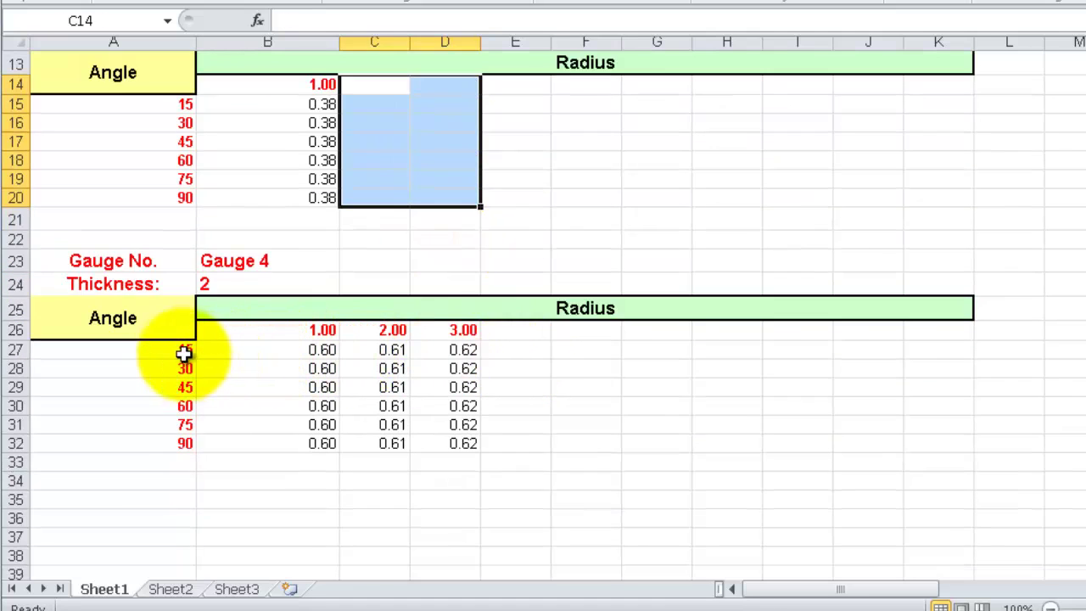
{"action": "left_click_drag", "start_coordinate": [172, 350], "coordinate": [471, 442]}
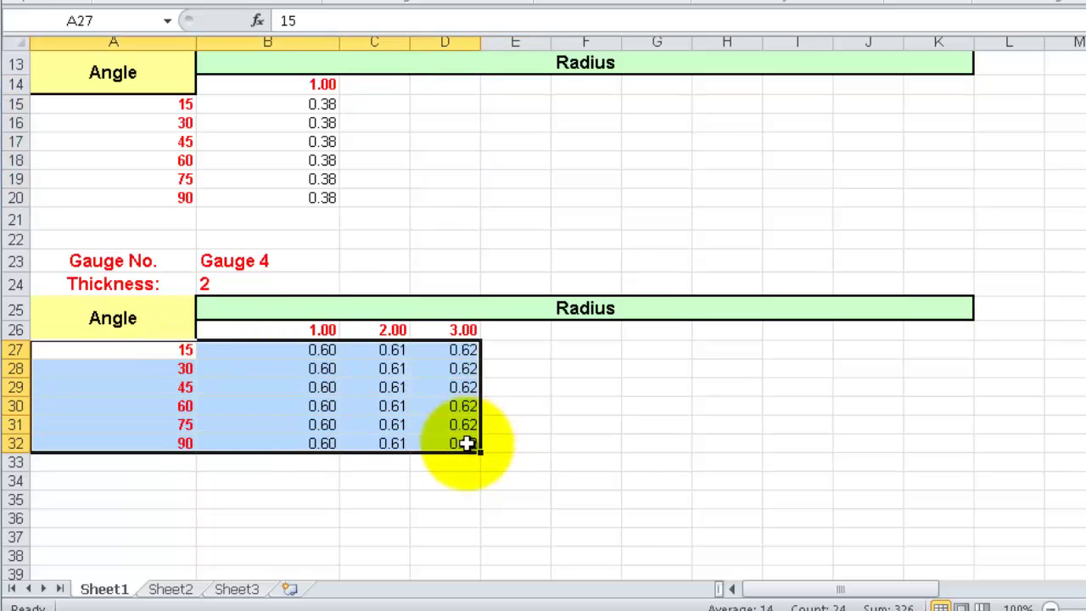
{"action": "key", "text": "Delete"}
{"action": "left_click", "coordinate": [771, 440]}
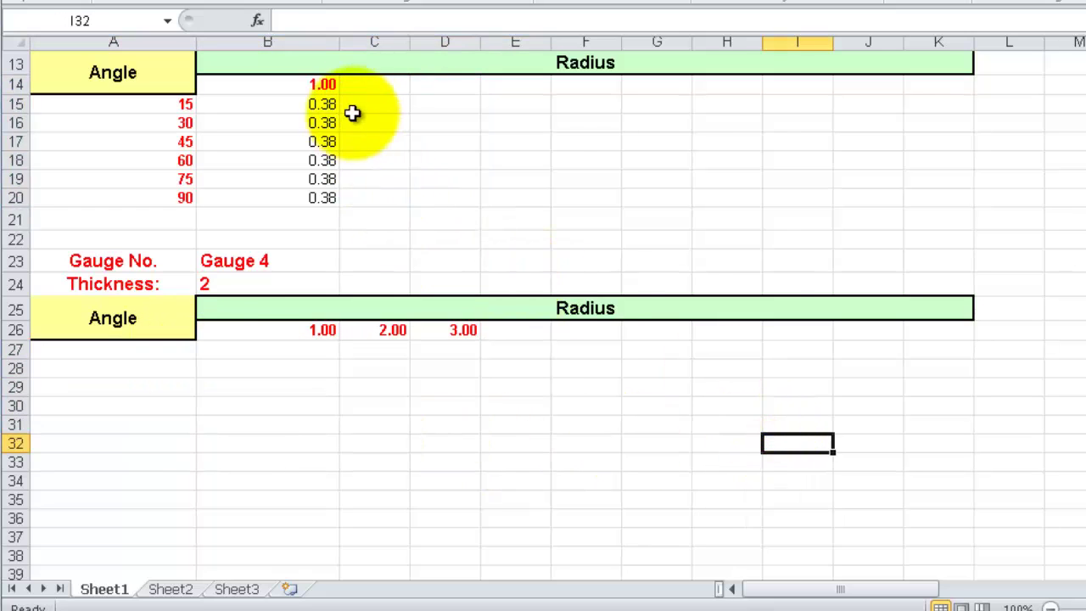
{"action": "left_click", "coordinate": [365, 86]}
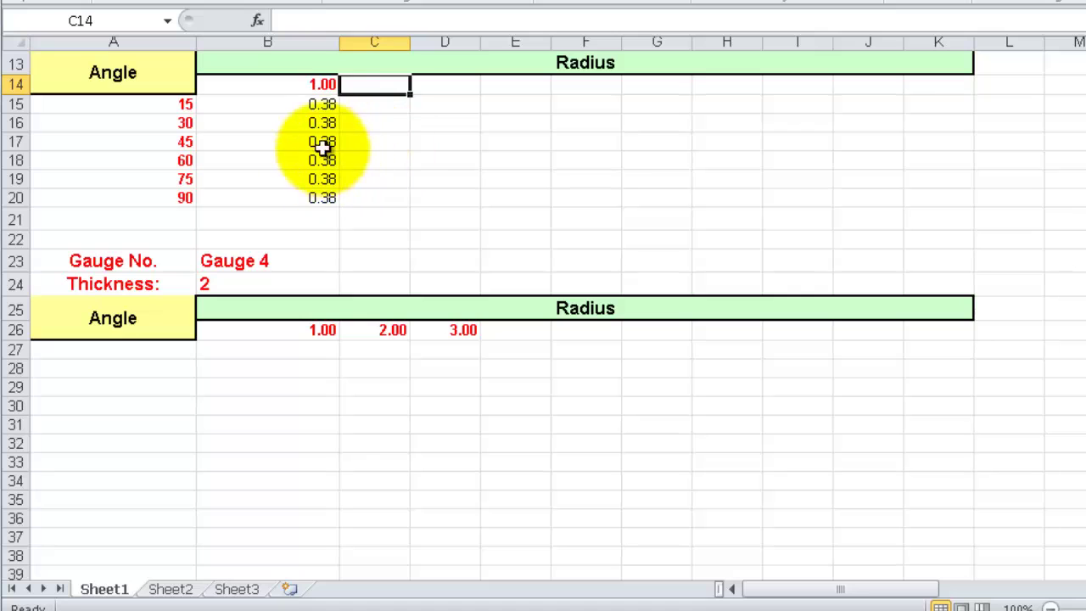
{"action": "scroll", "coordinate": [737, 357], "scroll_direction": "up", "scroll_amount": 1}
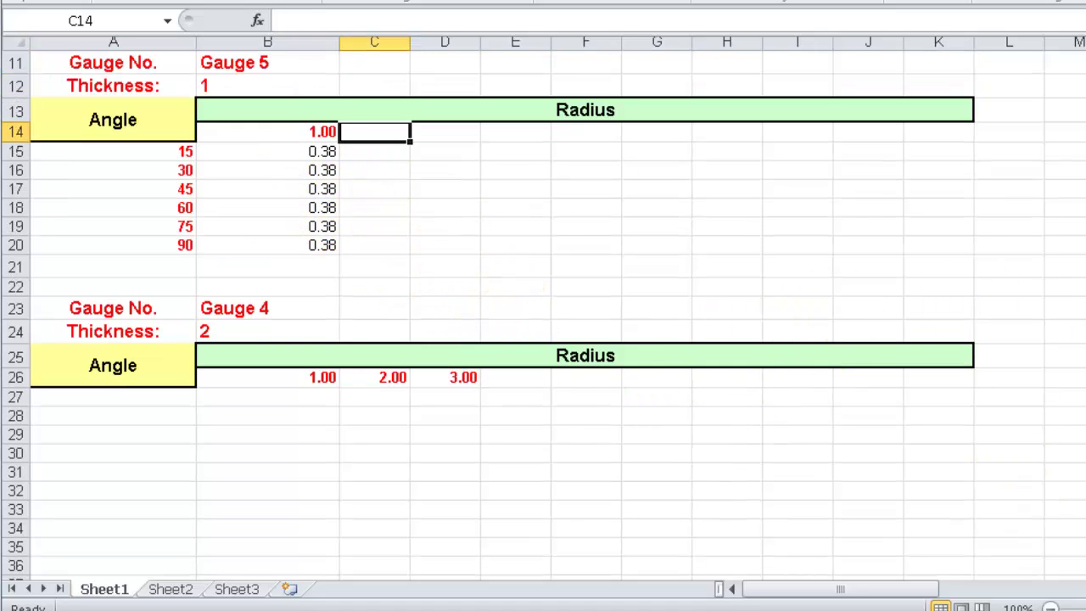
{"action": "scroll", "coordinate": [543, 314], "scroll_direction": "up", "scroll_amount": 2}
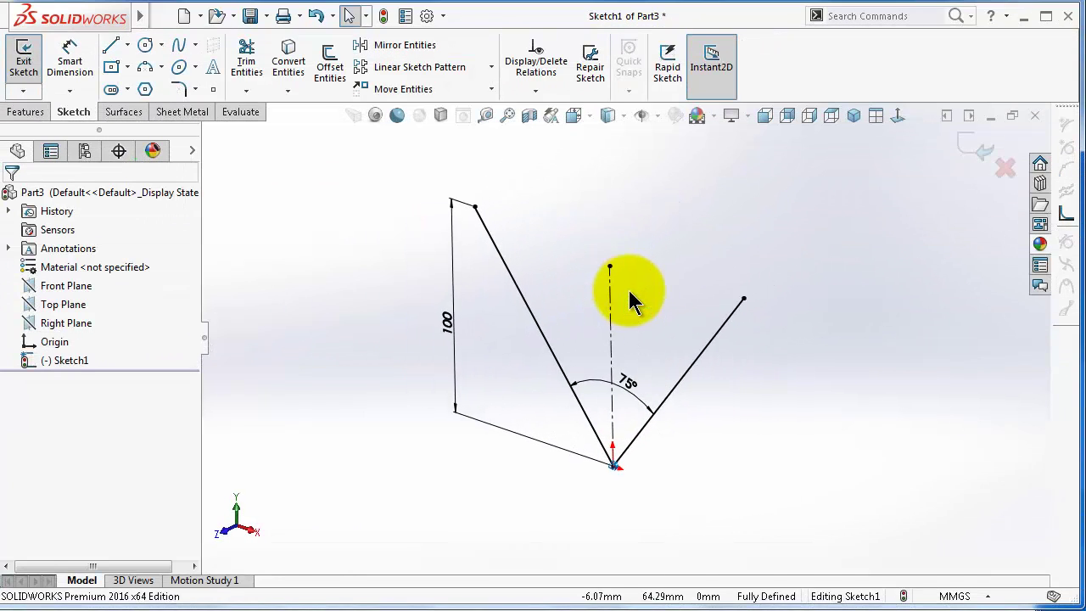
- Start a sheet metal Base Flange from the V-shaped sketch with a blind depth of 100 mm
{"action": "middle_click_drag", "start_coordinate": [632, 301], "coordinate": [613, 301]}
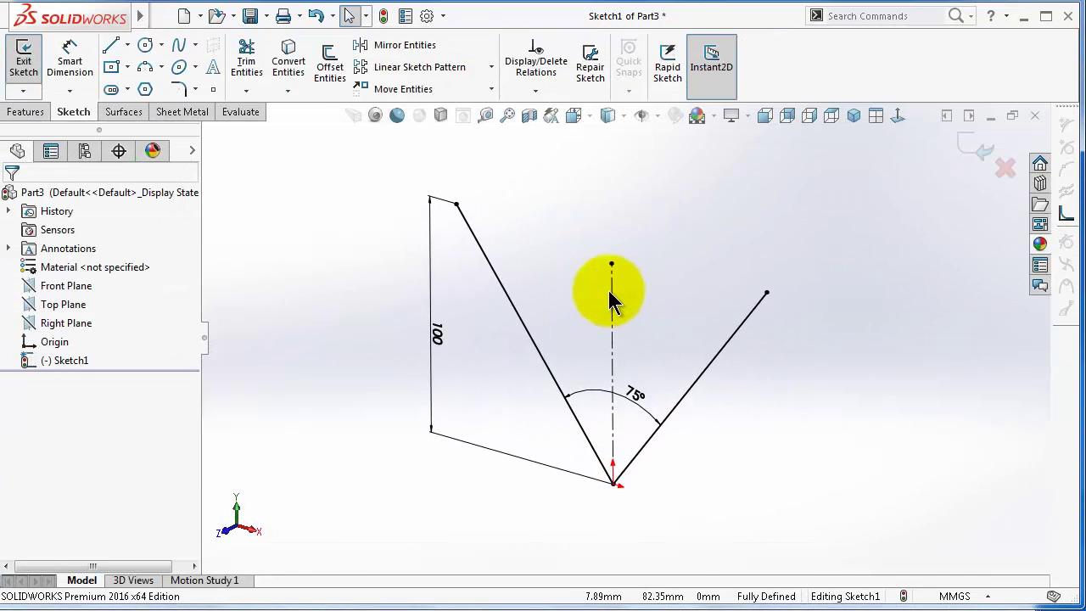
{"action": "left_click", "coordinate": [186, 117]}
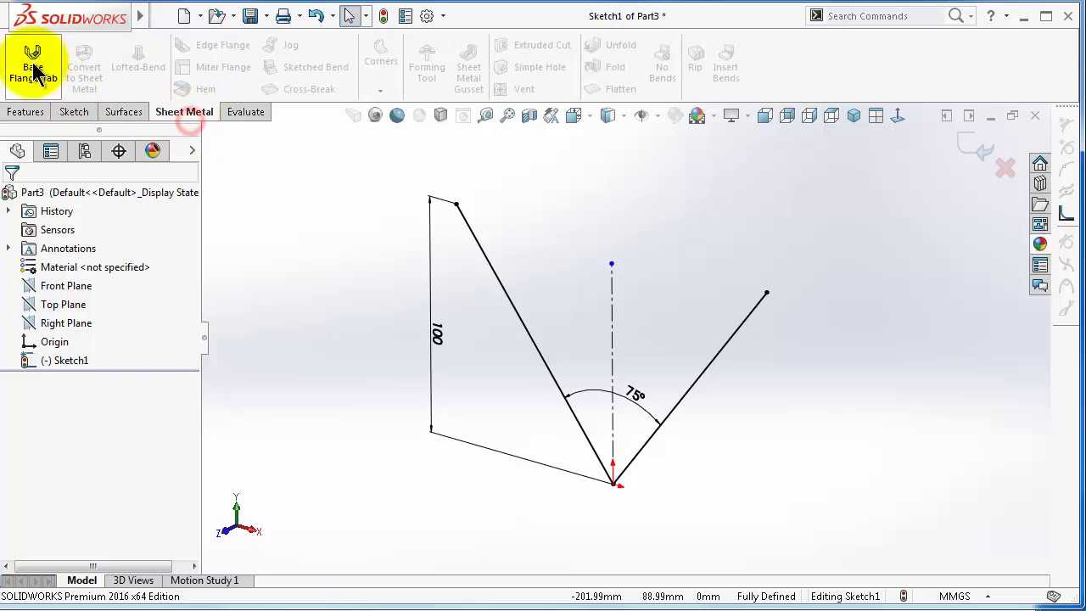
{"action": "left_click", "coordinate": [34, 75]}
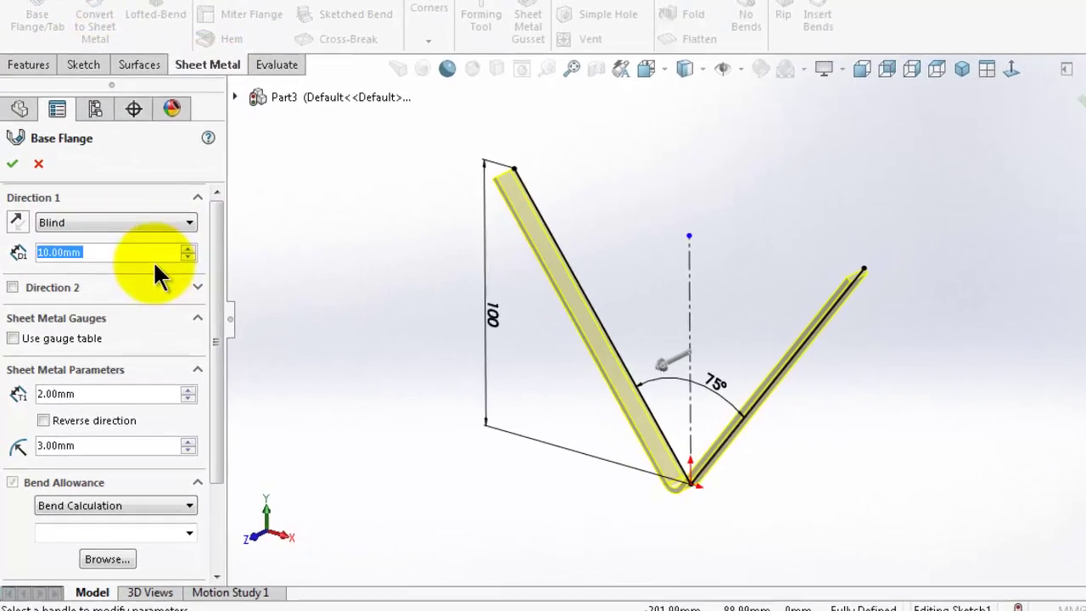
{"action": "type", "text": "100"}
{"action": "key", "text": "Return"}
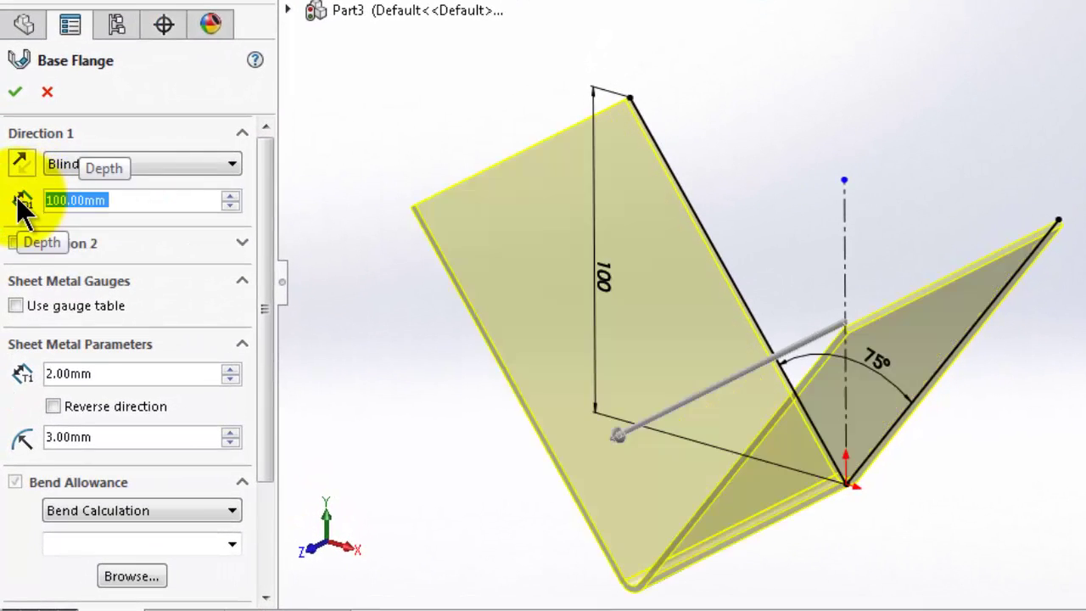
- Enable the use of a gauge table for the base flange
{"action": "left_click", "coordinate": [15, 305]}
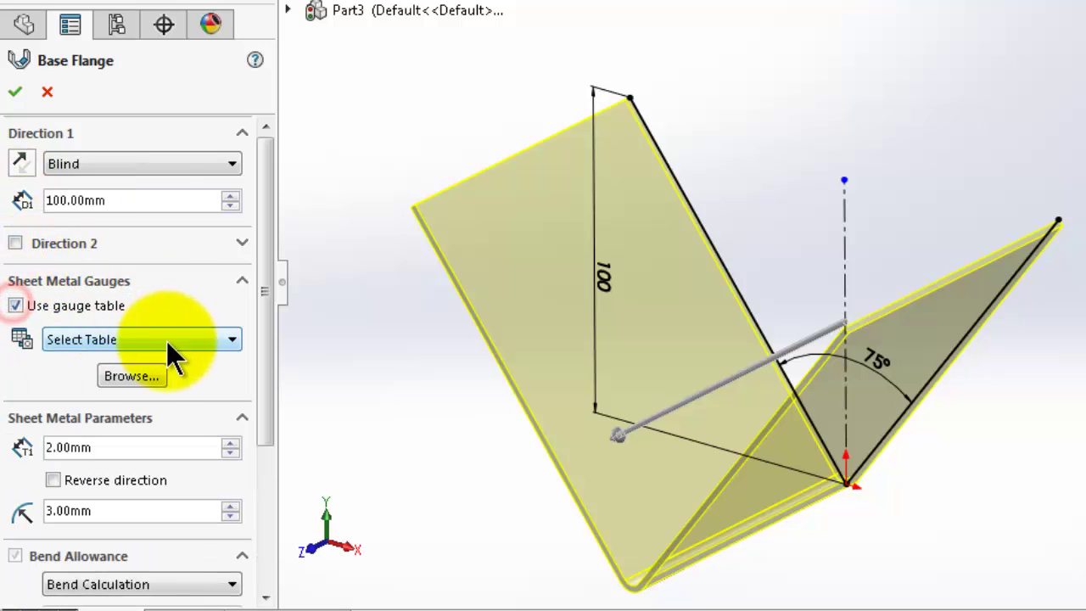
{"action": "left_click", "coordinate": [170, 341]}
{"action": "left_click", "coordinate": [169, 341]}
{"action": "left_click", "coordinate": [131, 375]}
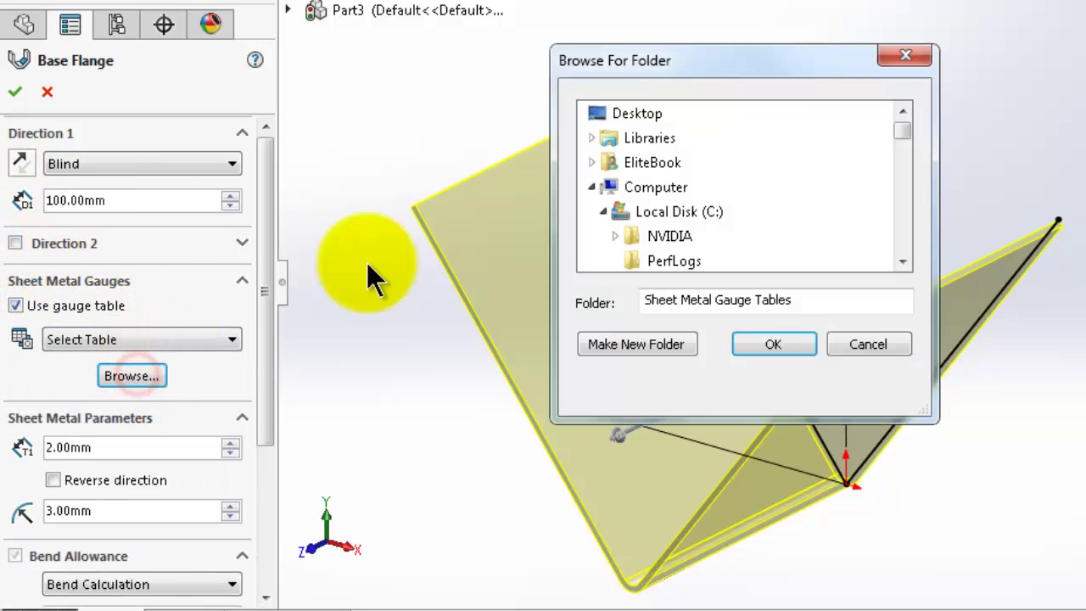
{"action": "left_click", "coordinate": [636, 112]}
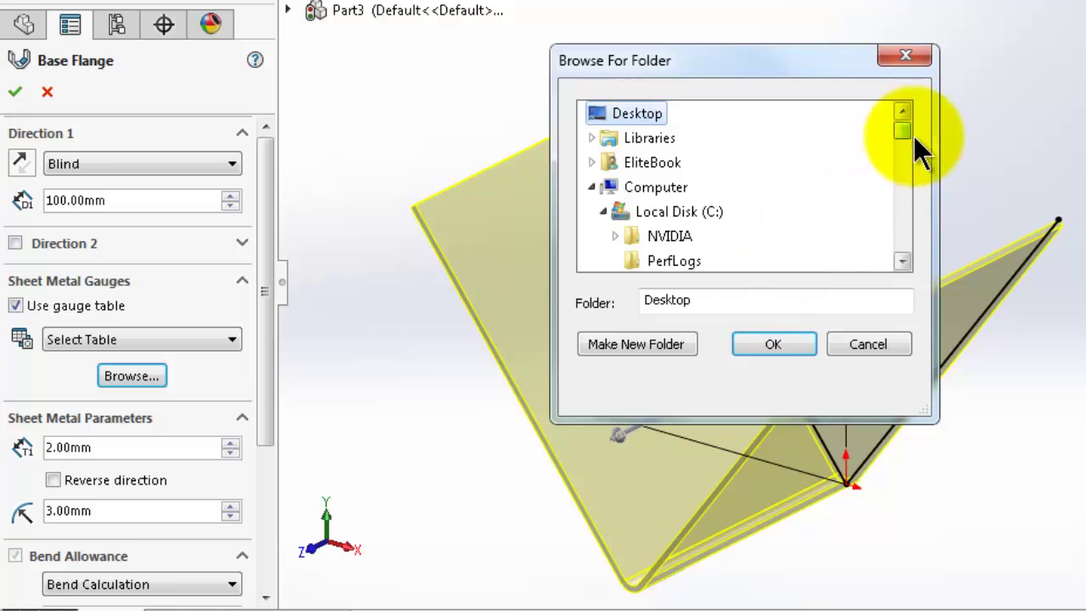
{"action": "left_click_drag", "start_coordinate": [904, 132], "coordinate": [897, 192]}
{"action": "left_click", "coordinate": [868, 344]}
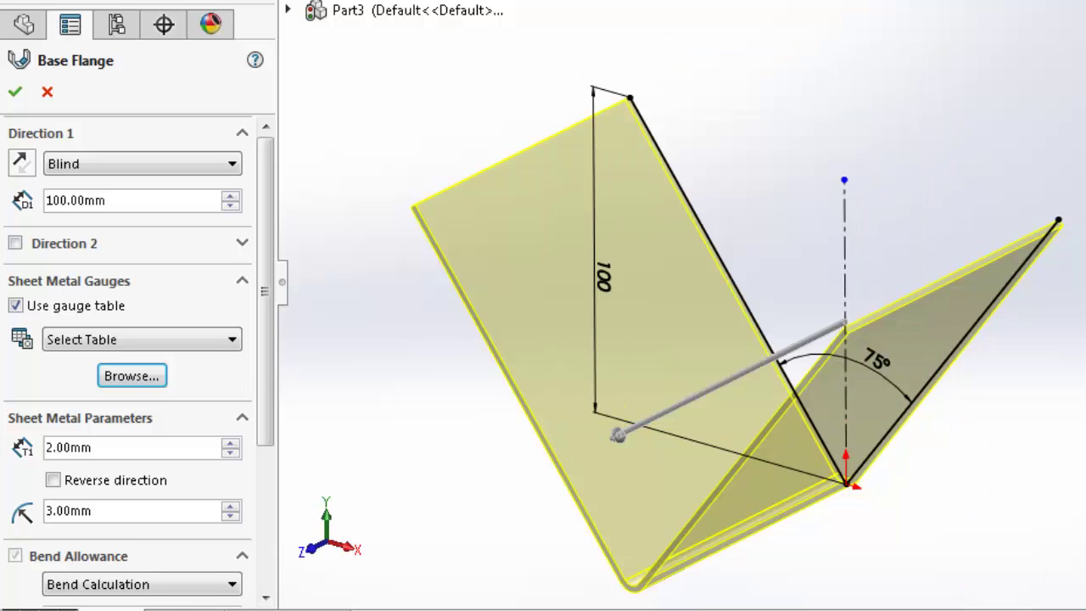
- Apply the COPY OF K-FACTOR MM SAMPLE gauge table to the base flange, choosing Gauge 5 and a 1.00 mm bend radius
{"action": "left_click", "coordinate": [107, 339]}
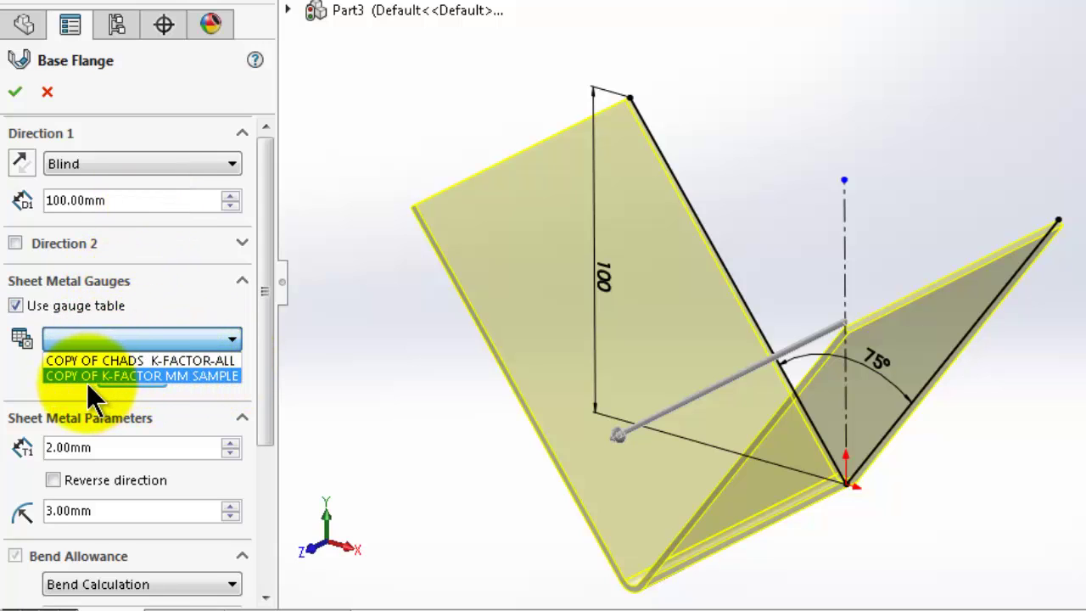
{"action": "left_click", "coordinate": [120, 375]}
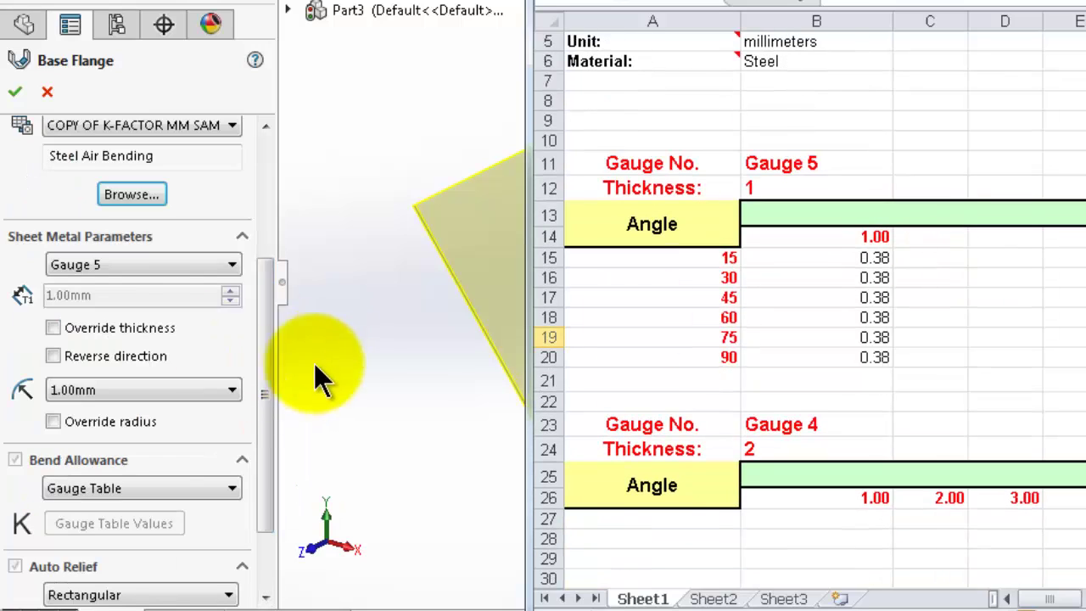
{"action": "left_click", "coordinate": [91, 267]}
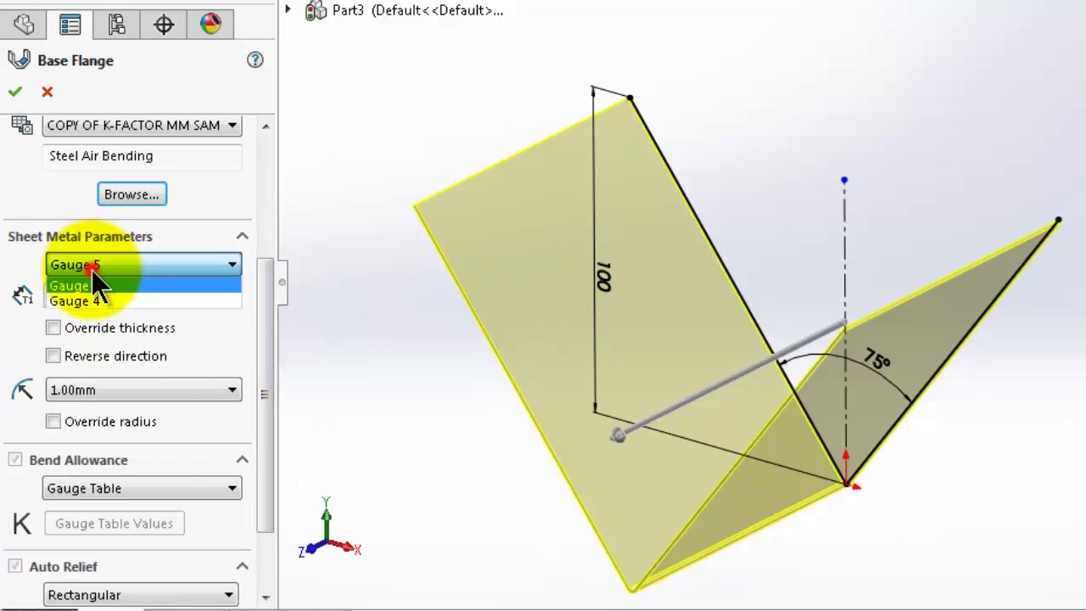
{"action": "left_click", "coordinate": [111, 285]}
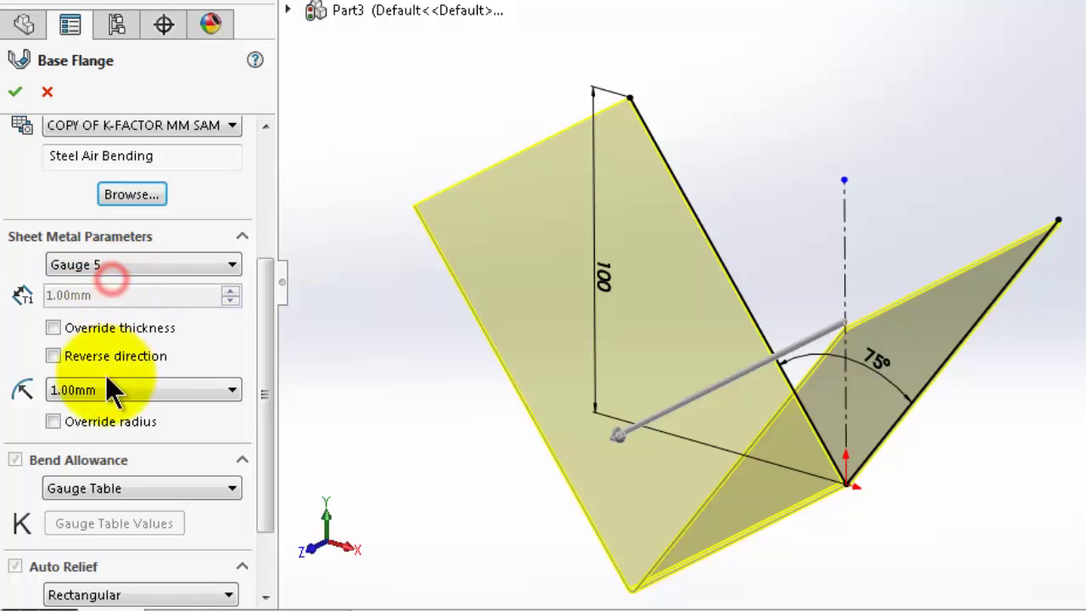
{"action": "left_click", "coordinate": [103, 390]}
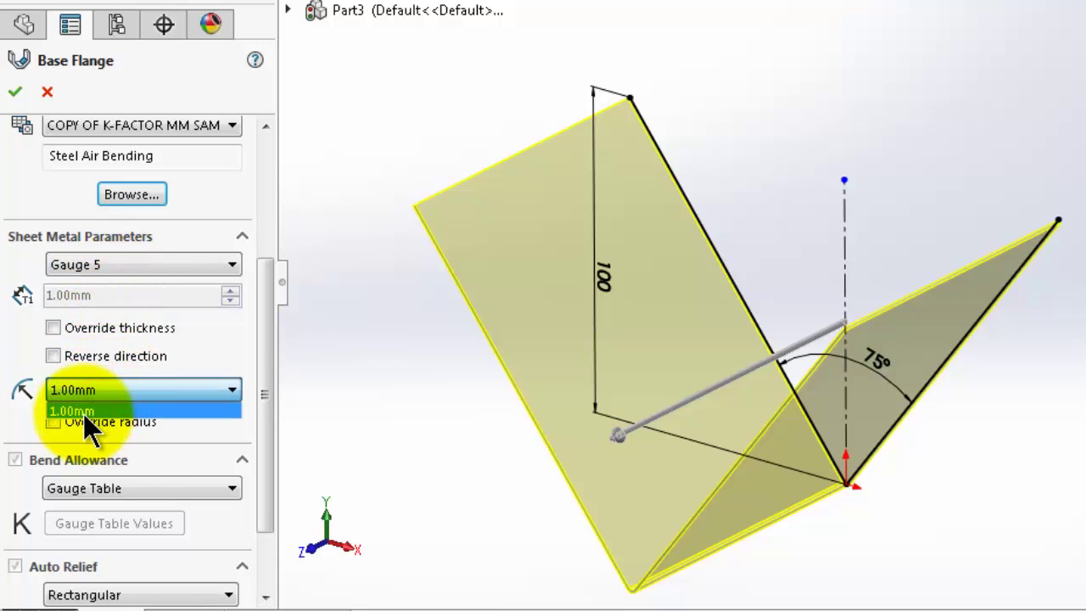
{"action": "left_click", "coordinate": [83, 412]}
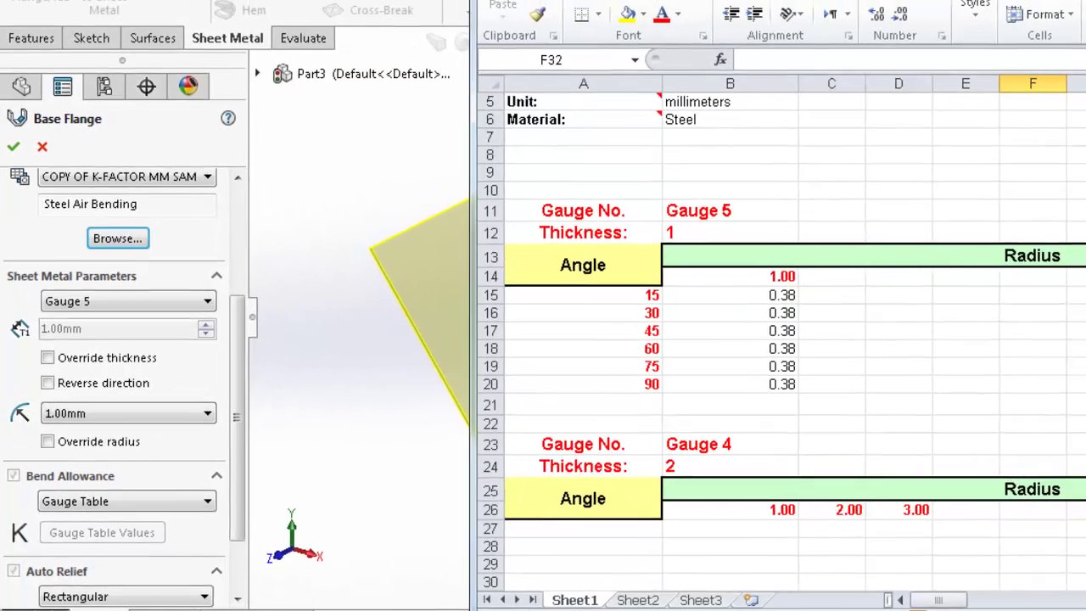
{"action": "left_click_drag", "start_coordinate": [1058, 518], "coordinate": [1063, 562]}
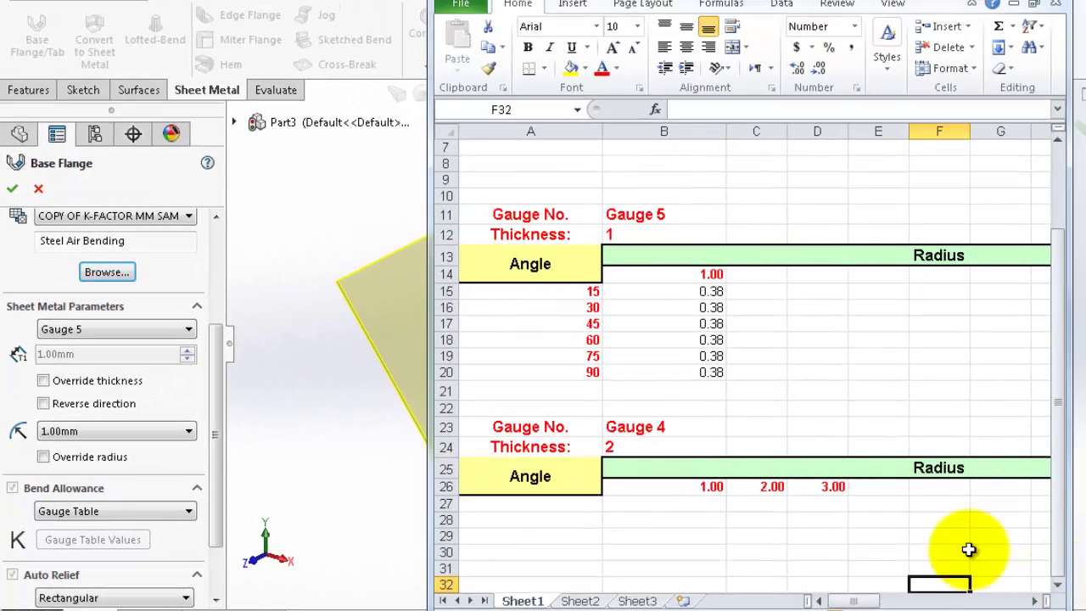
- Set the bend allowance type to K-Factor and create the base flange
{"action": "left_click_drag", "start_coordinate": [216, 439], "coordinate": [217, 449]}
{"action": "left_click", "coordinate": [108, 424]}
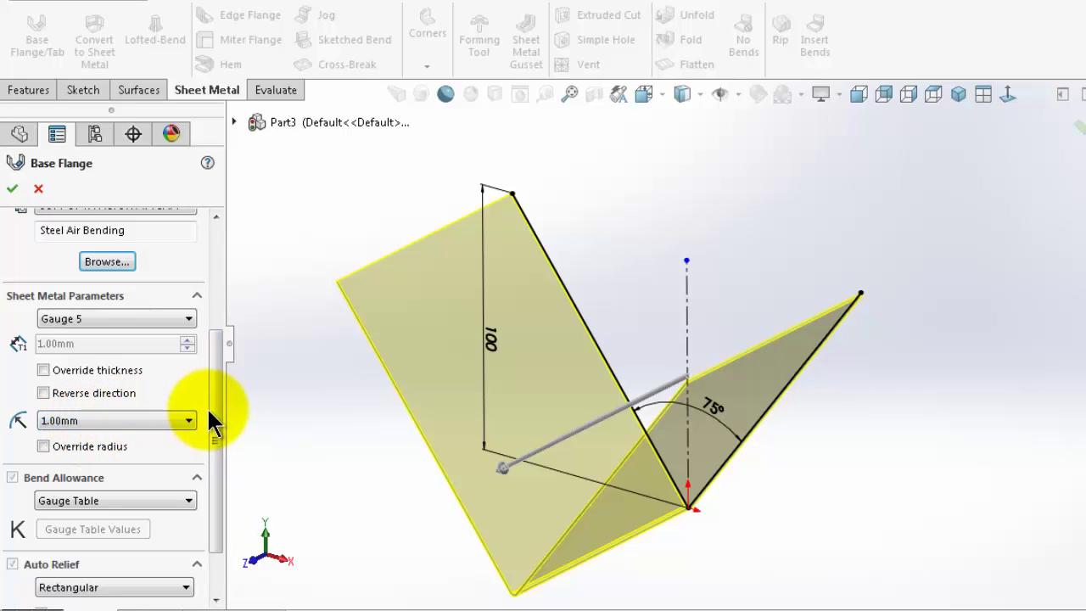
{"action": "left_click_drag", "start_coordinate": [211, 410], "coordinate": [212, 471]}
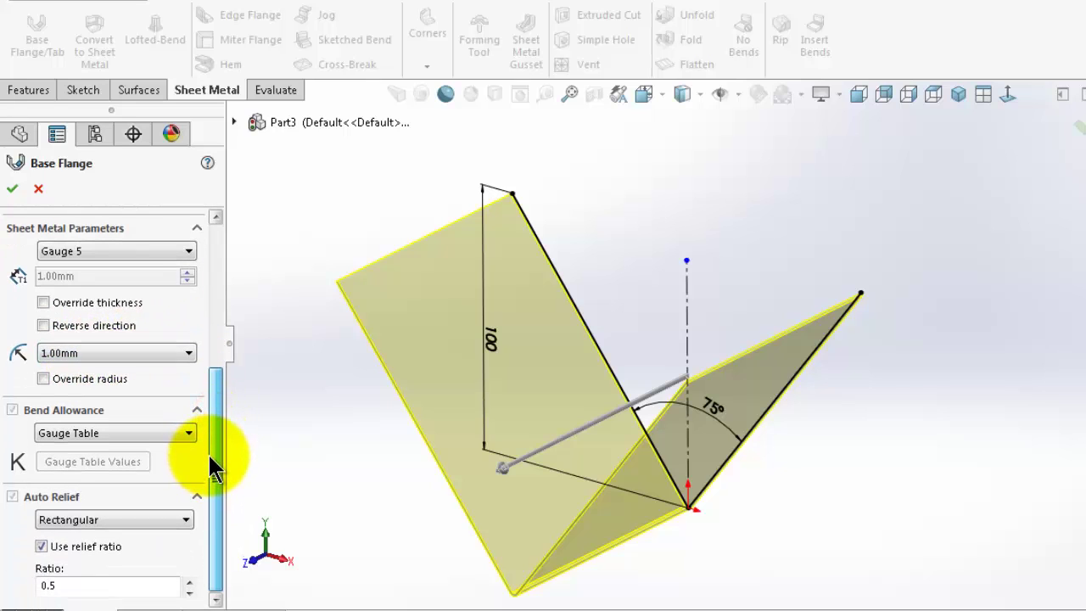
{"action": "left_click", "coordinate": [178, 434]}
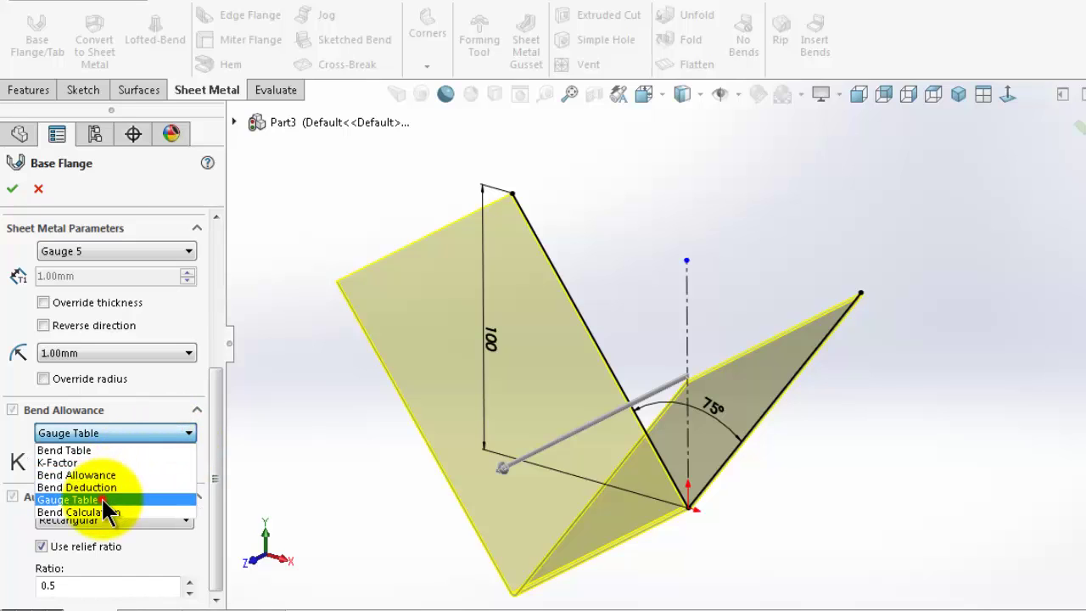
{"action": "left_click", "coordinate": [101, 499]}
{"action": "left_click", "coordinate": [144, 431]}
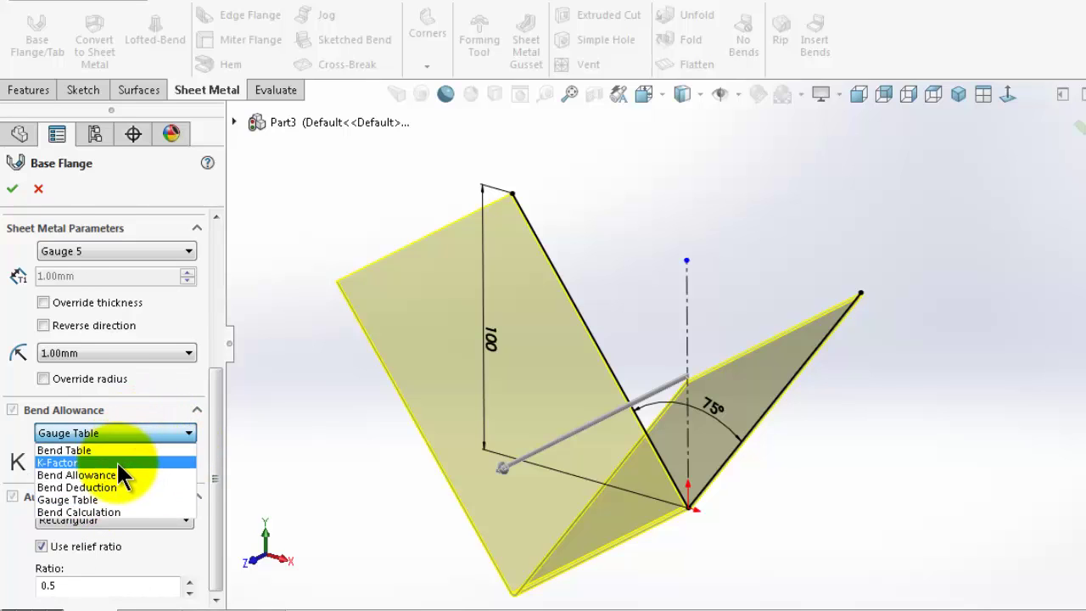
{"action": "left_click", "coordinate": [116, 462]}
{"action": "left_click", "coordinate": [151, 458]}
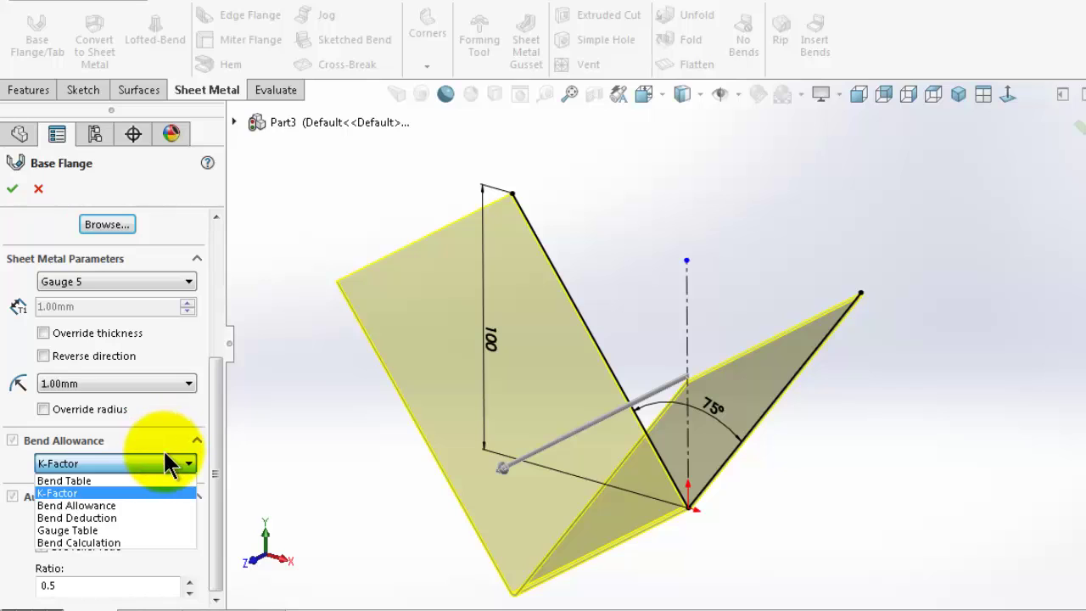
{"action": "left_click", "coordinate": [157, 466]}
{"action": "left_click", "coordinate": [168, 465]}
{"action": "left_click", "coordinate": [93, 490]}
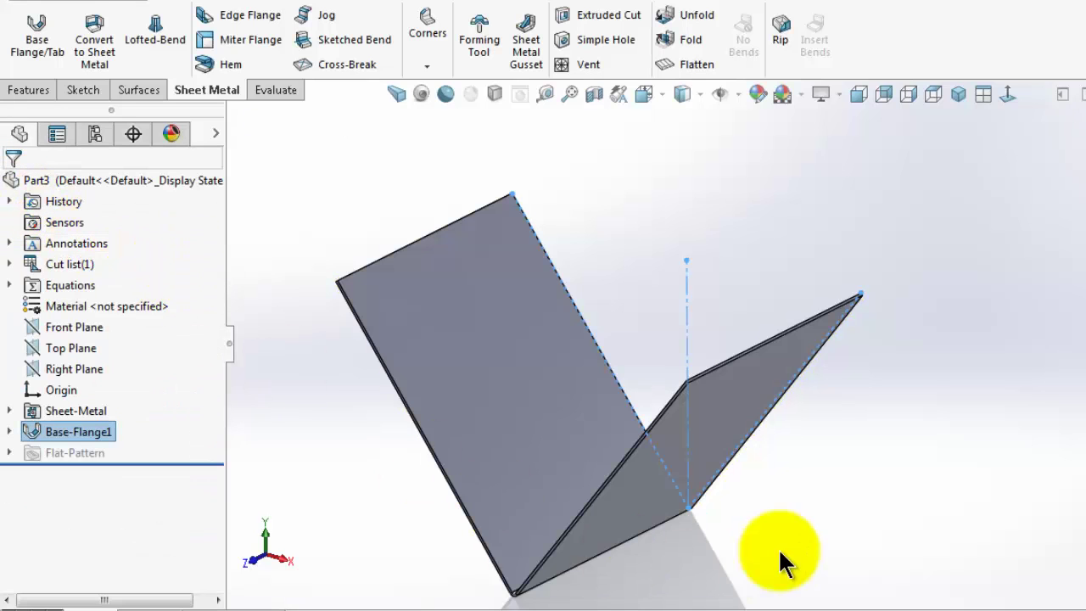
- Clear the selection and inspect the bent base flange from several sides
{"action": "left_click", "coordinate": [798, 448]}
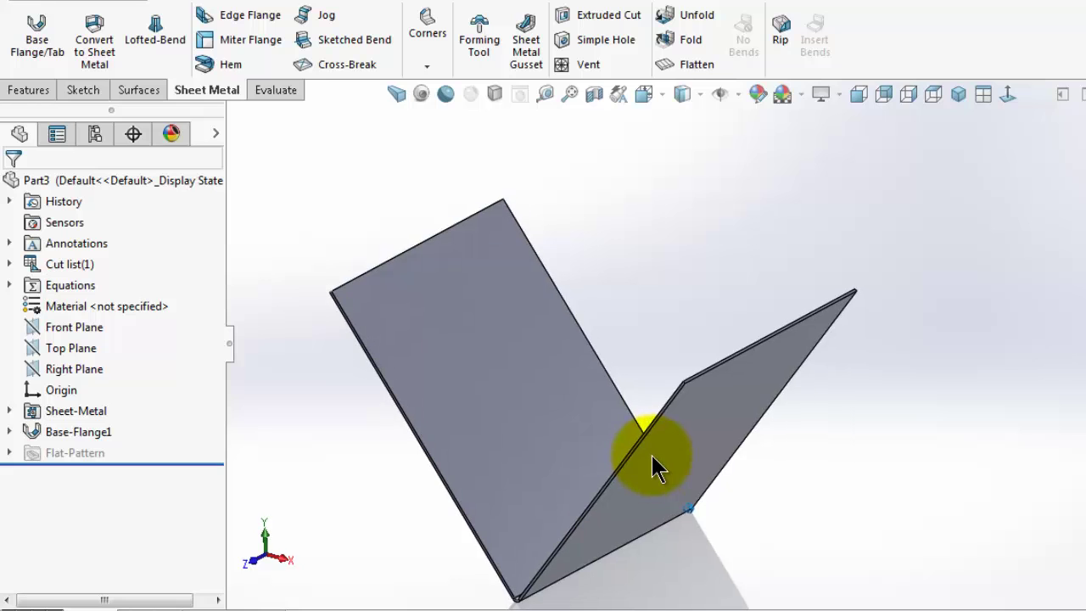
{"action": "key", "text": "Right"}
{"action": "key", "text": "Right"}
{"action": "key", "text": "Right"}
{"action": "key", "text": "Right"}
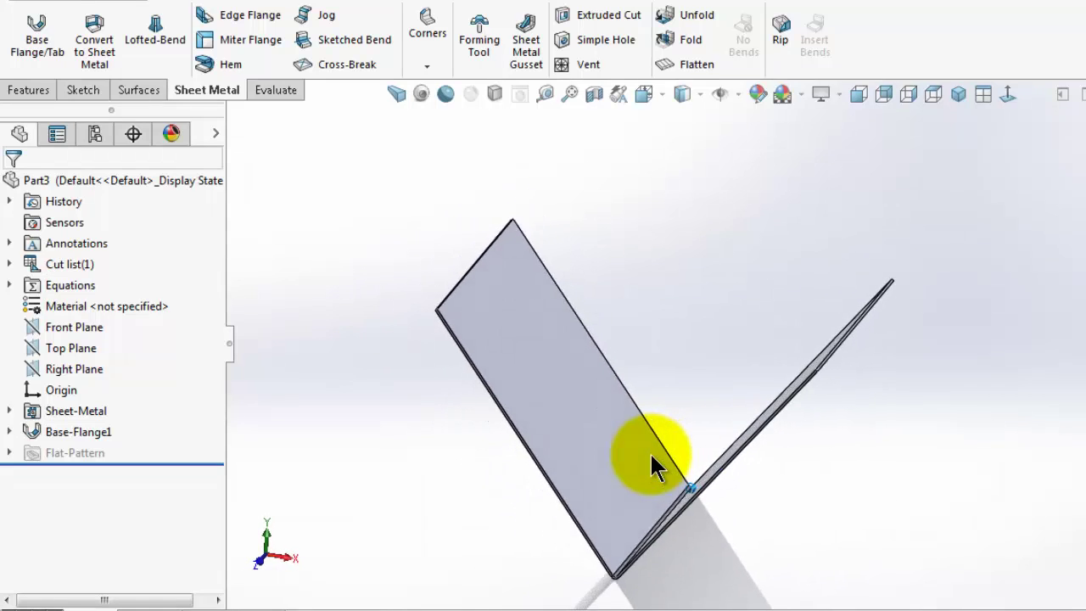
{"action": "key", "text": "Right"}
{"action": "key", "text": "Right"}
{"action": "key", "text": "Right"}
{"action": "key", "text": "Right"}
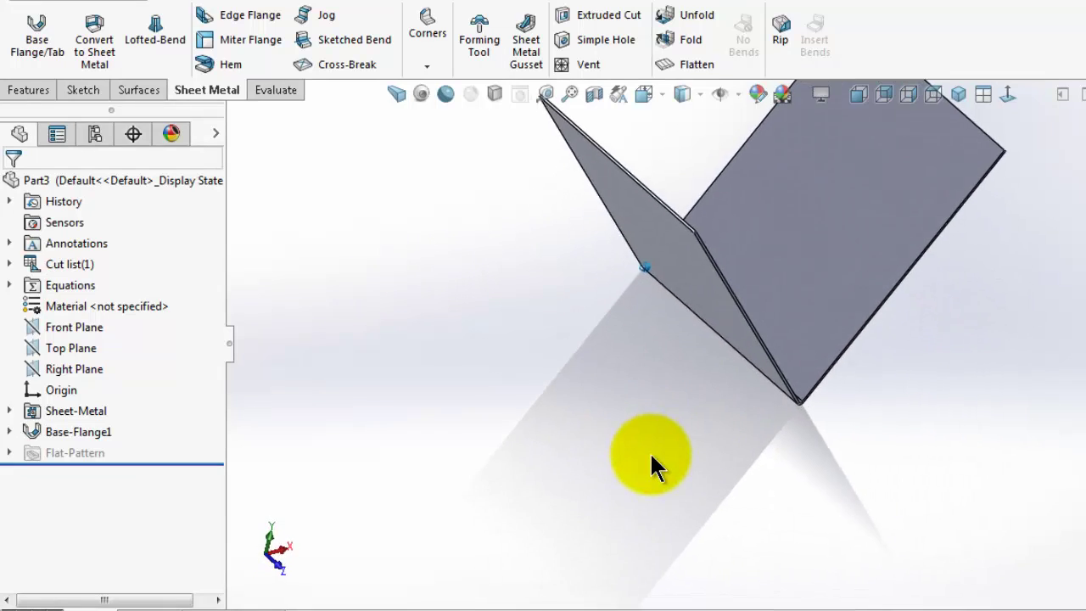
{"action": "key", "text": "Right"}
{"action": "key", "text": "Right"}
{"action": "key", "text": "Right"}
{"action": "key", "text": "Right"}
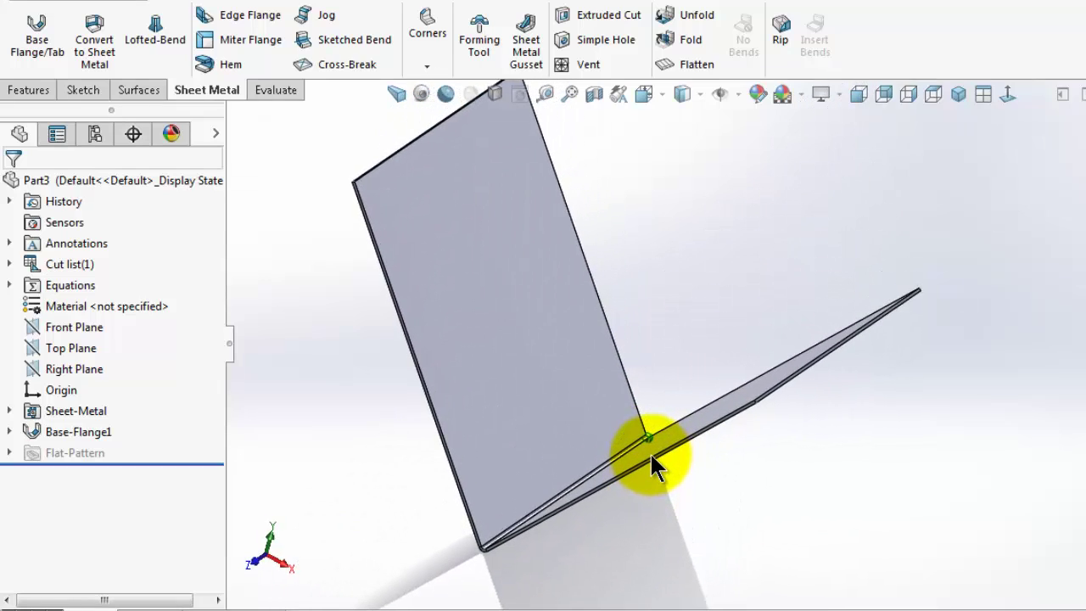